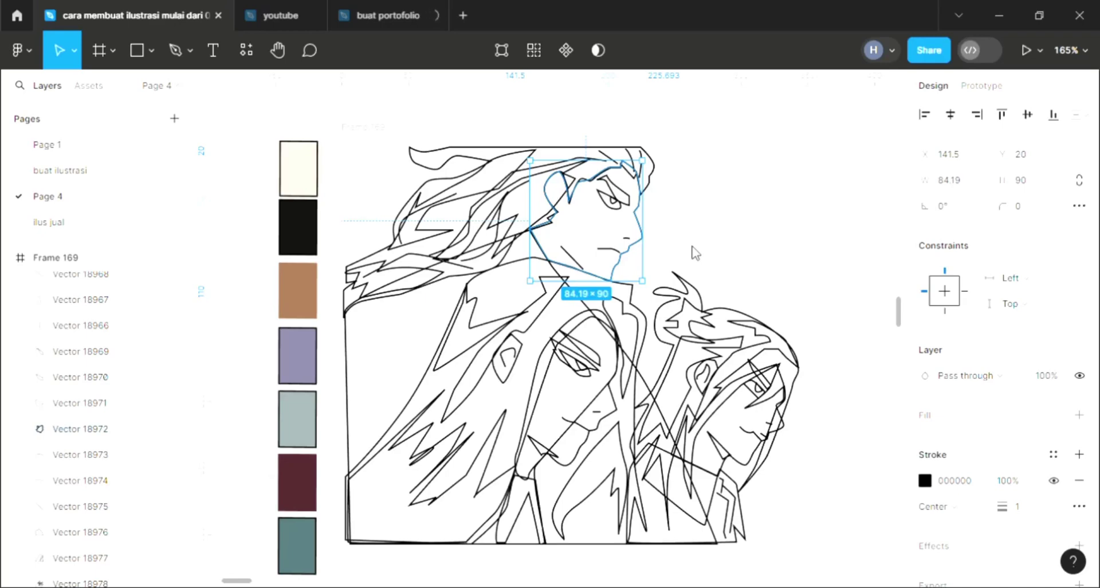
# Select the upper character's hair strand shapes and add a fill to them
pyautogui.scroll(2, 585, 417)
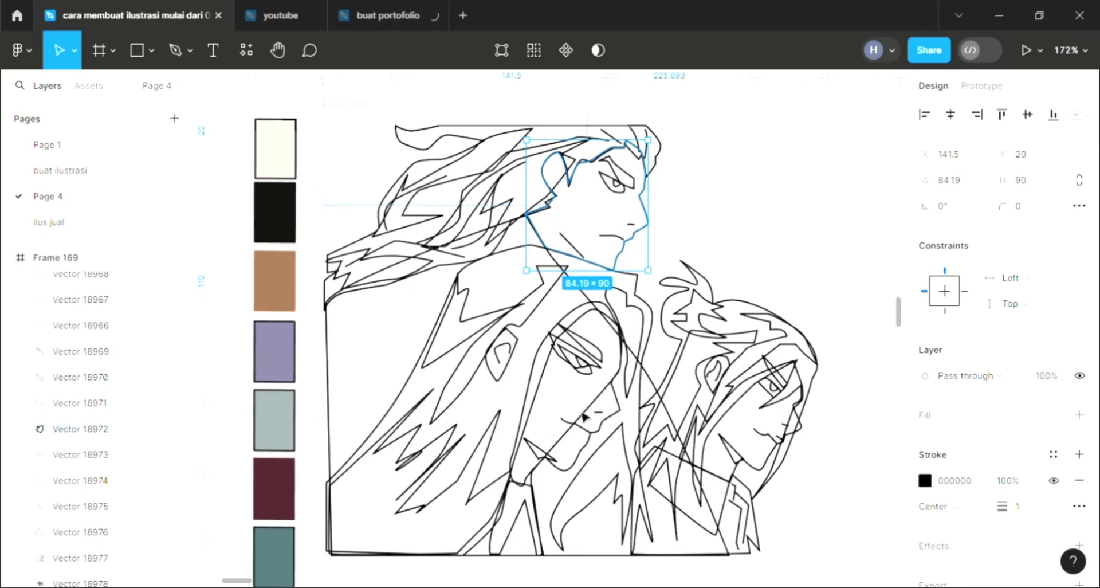
pyautogui.click(663, 163)
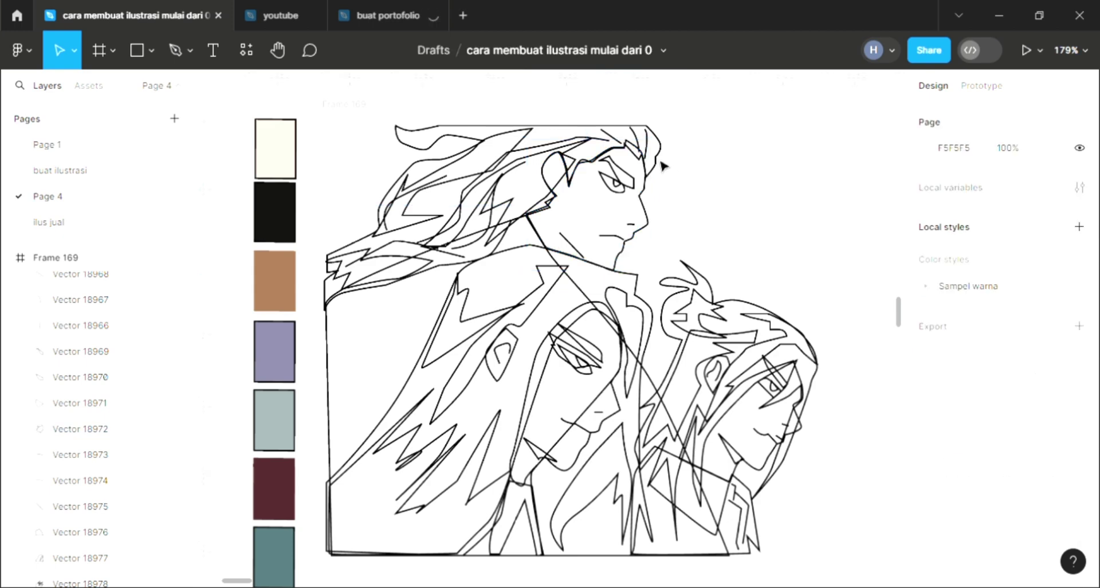
pyautogui.click(667, 178)
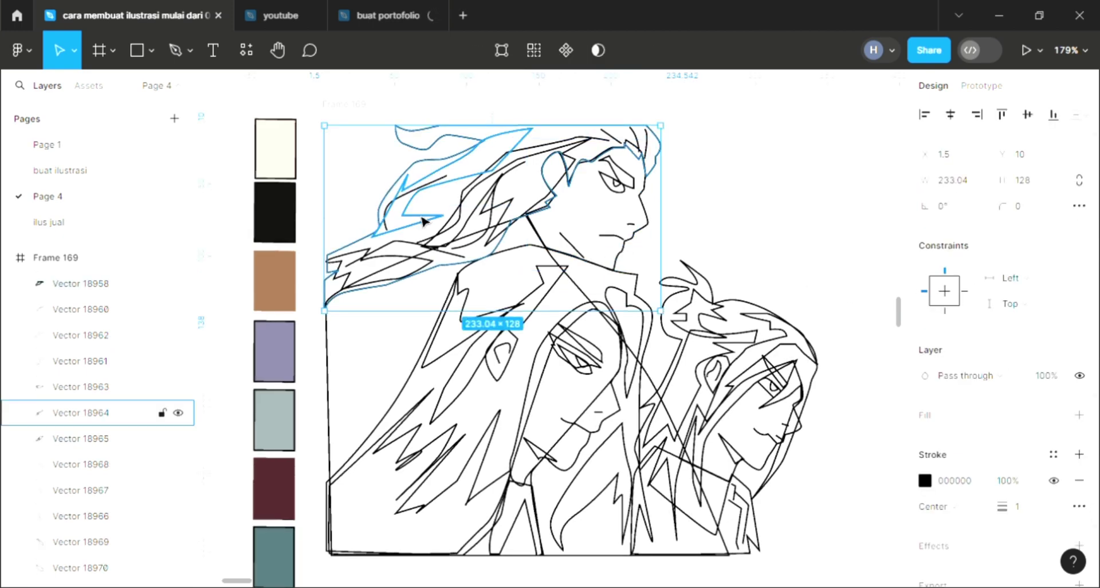
pyautogui.click(86, 412)
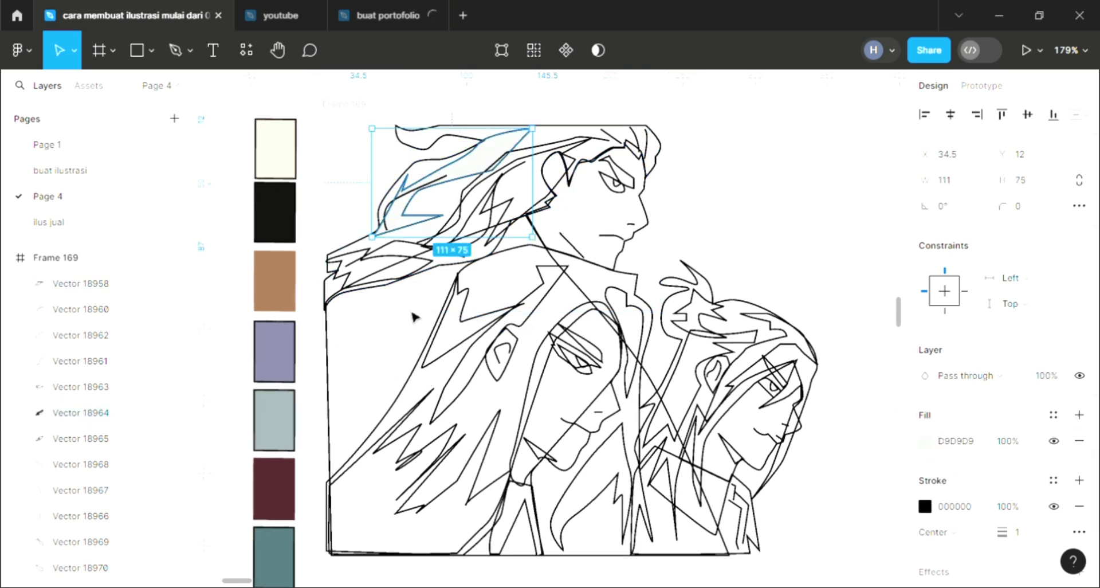
pyautogui.click(383, 265)
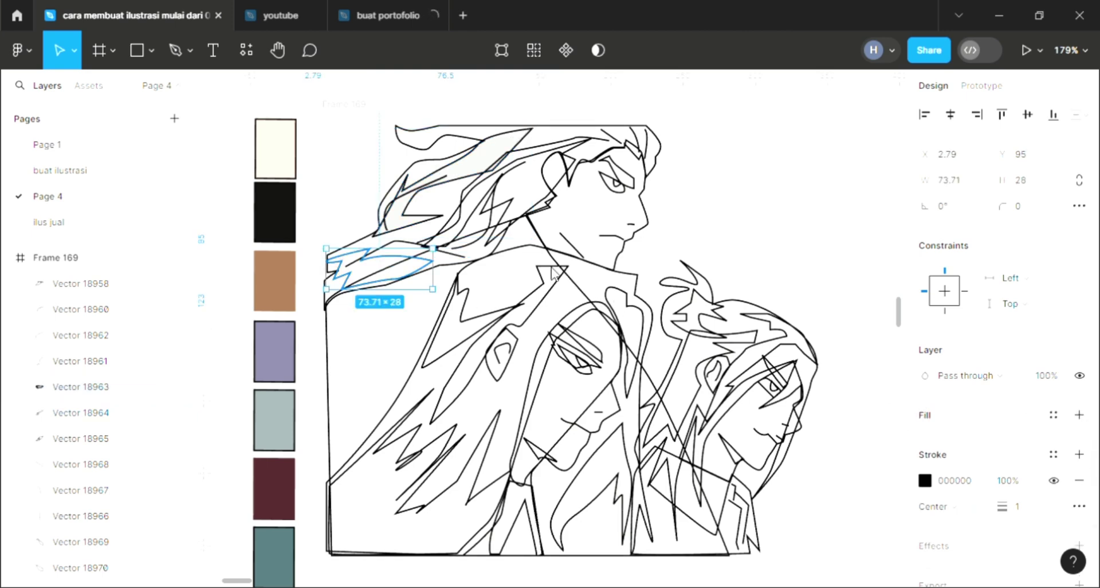
pyautogui.click(507, 239)
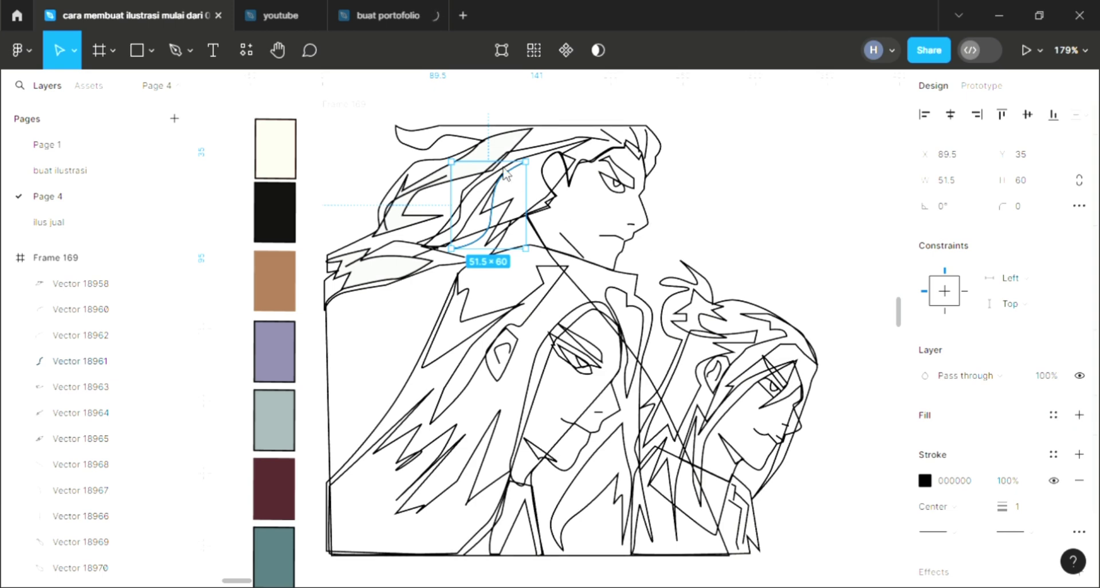
pyautogui.click(564, 157)
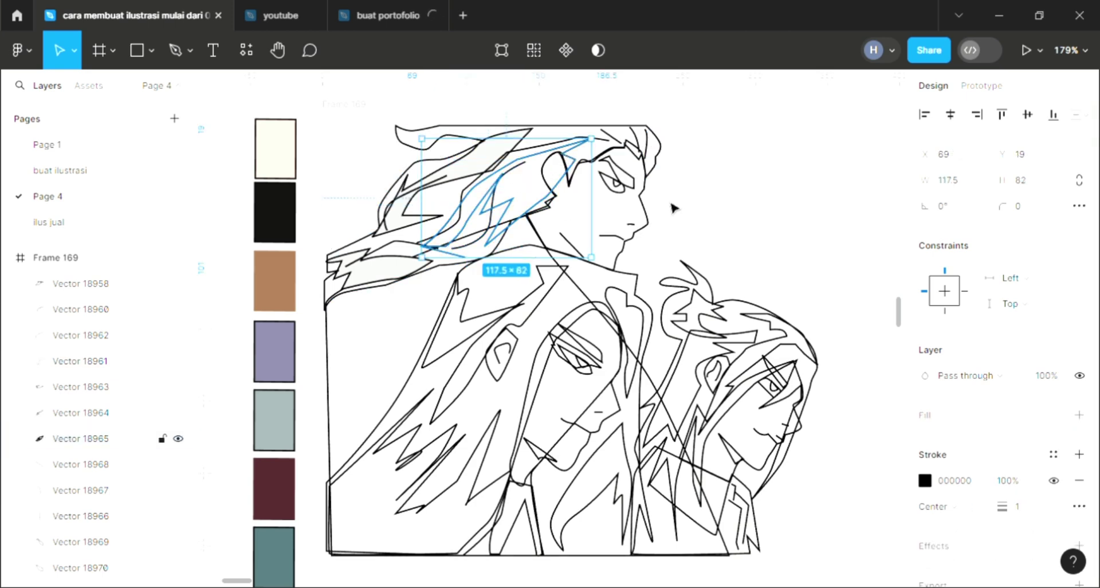
pyautogui.click(1079, 414)
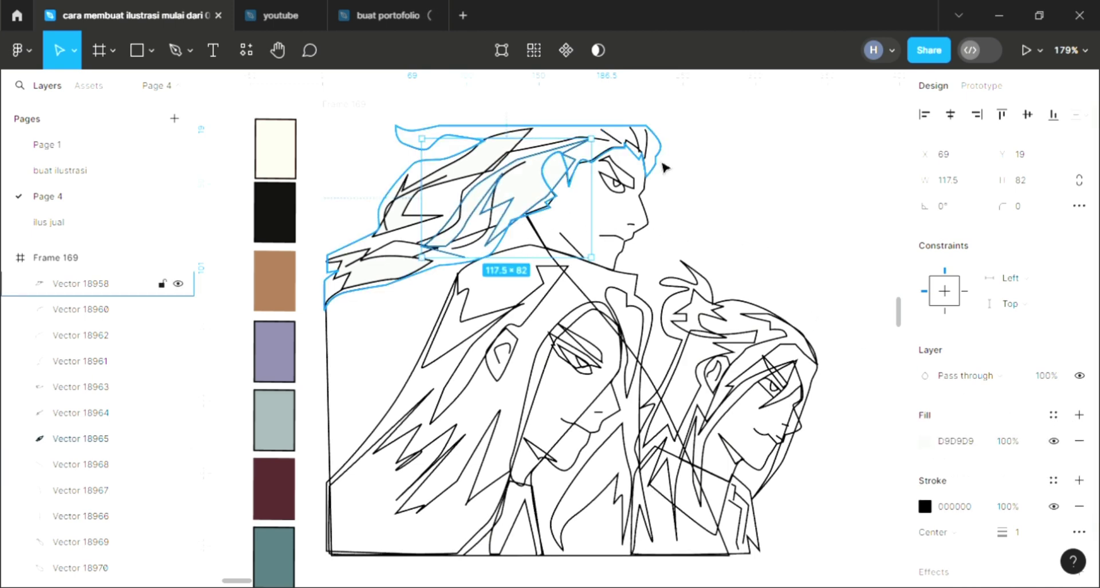
# Fill the large outer hair shape white FFFFFF and send it behind the hair strokes
pyautogui.click(86, 283)
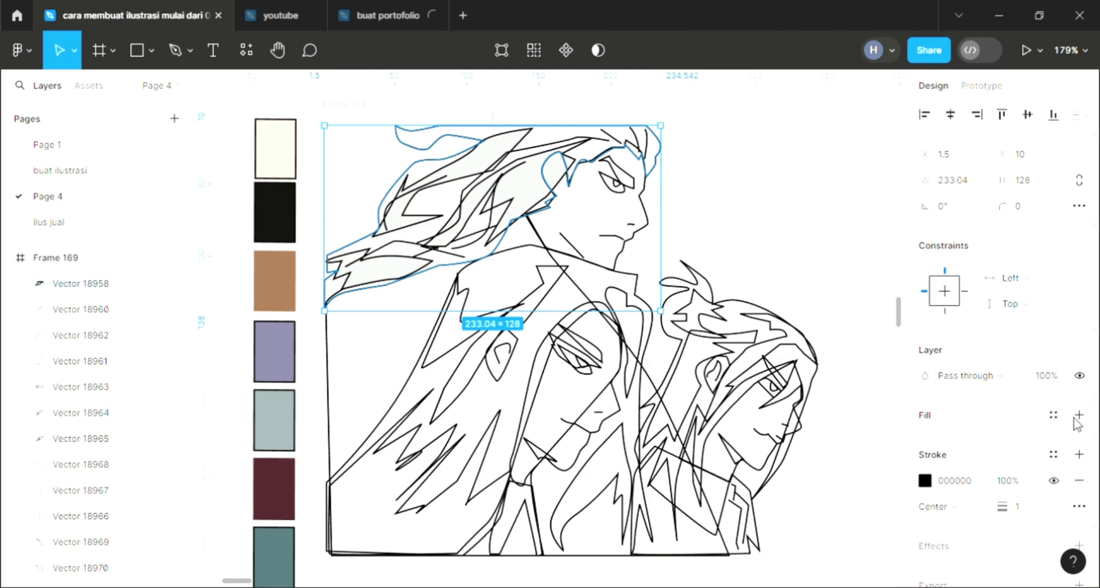
pyautogui.click(1079, 415)
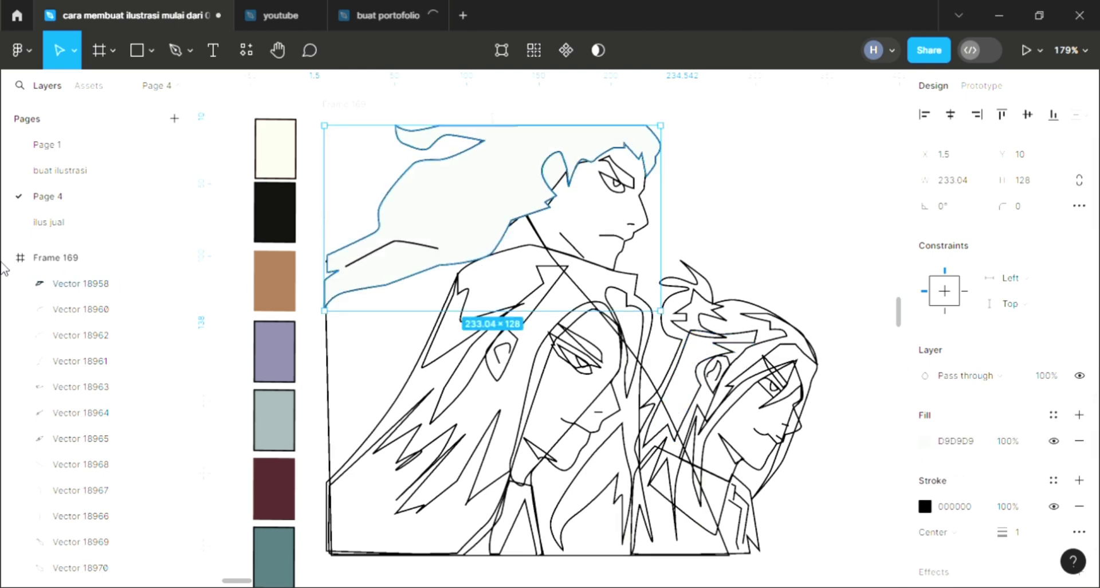
pyautogui.press('[')
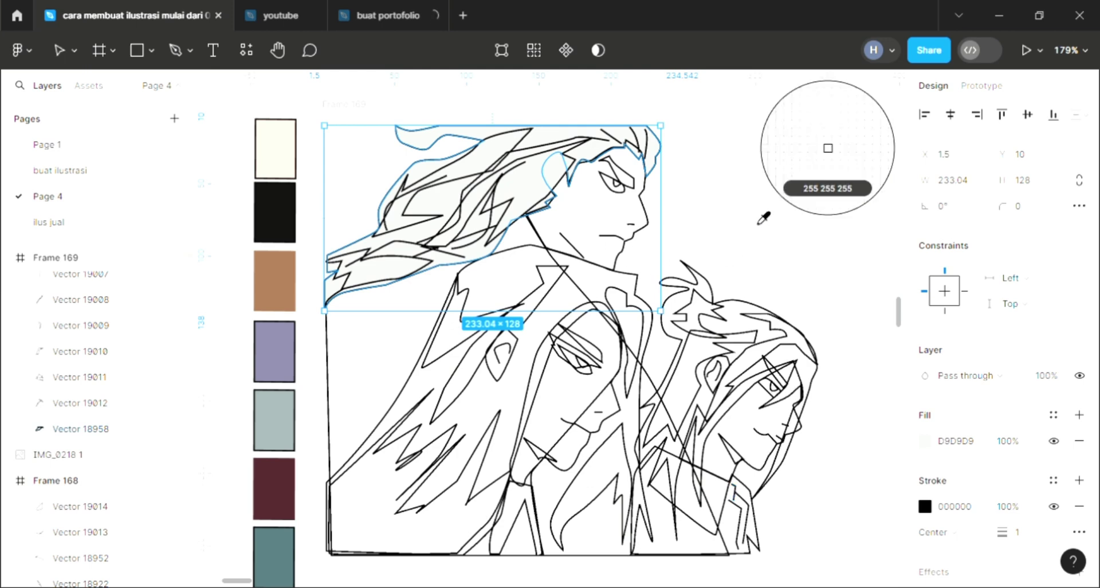
pyautogui.click(626, 274)
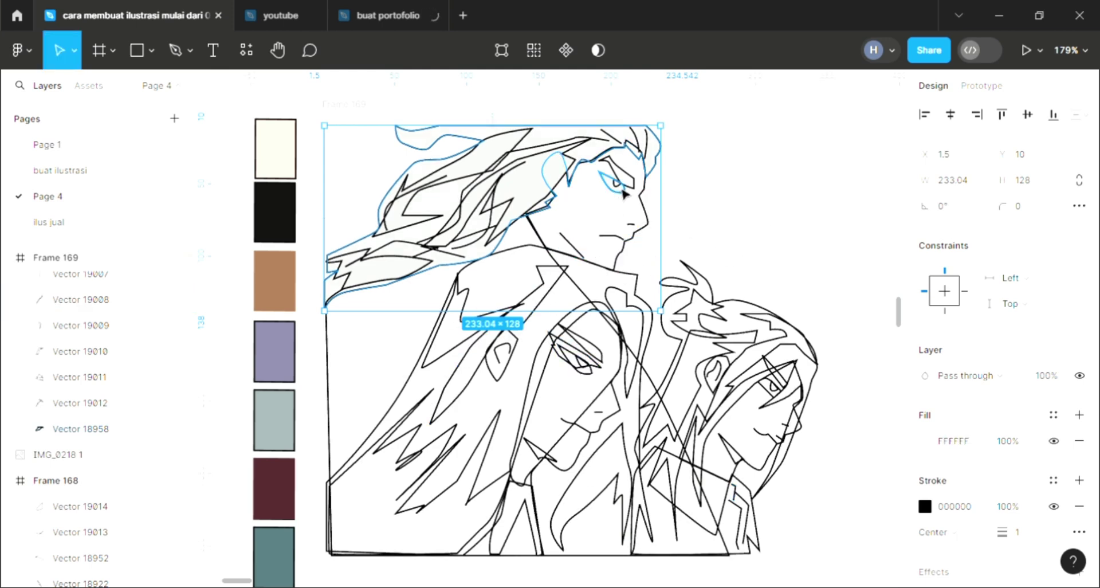
# Fill the upper character's pupil with black sampled from the canvas
pyautogui.press('Tab')
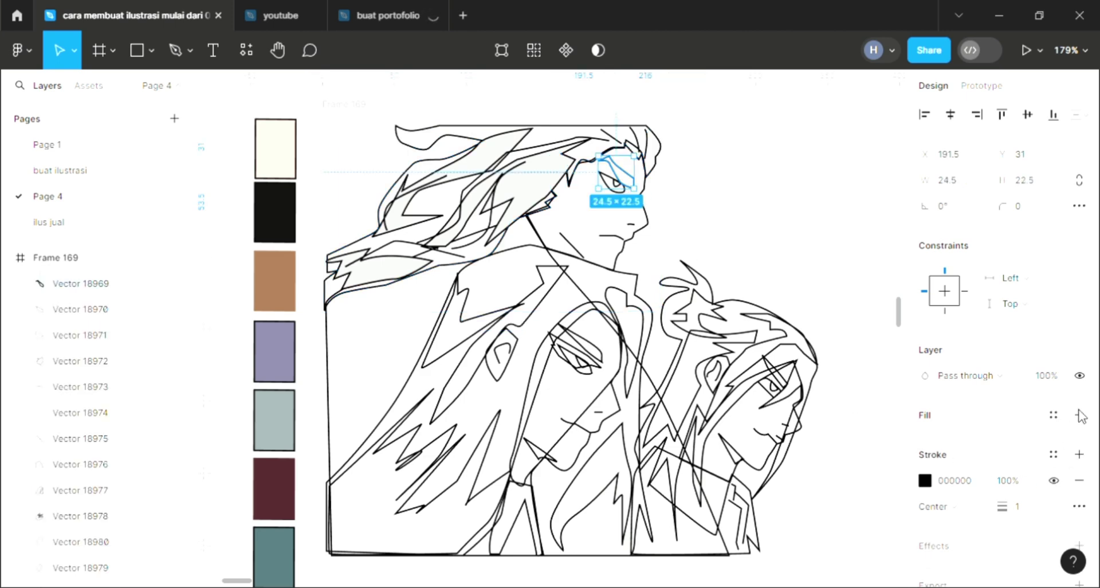
pyautogui.press('Tab')
pyautogui.press('Tab')
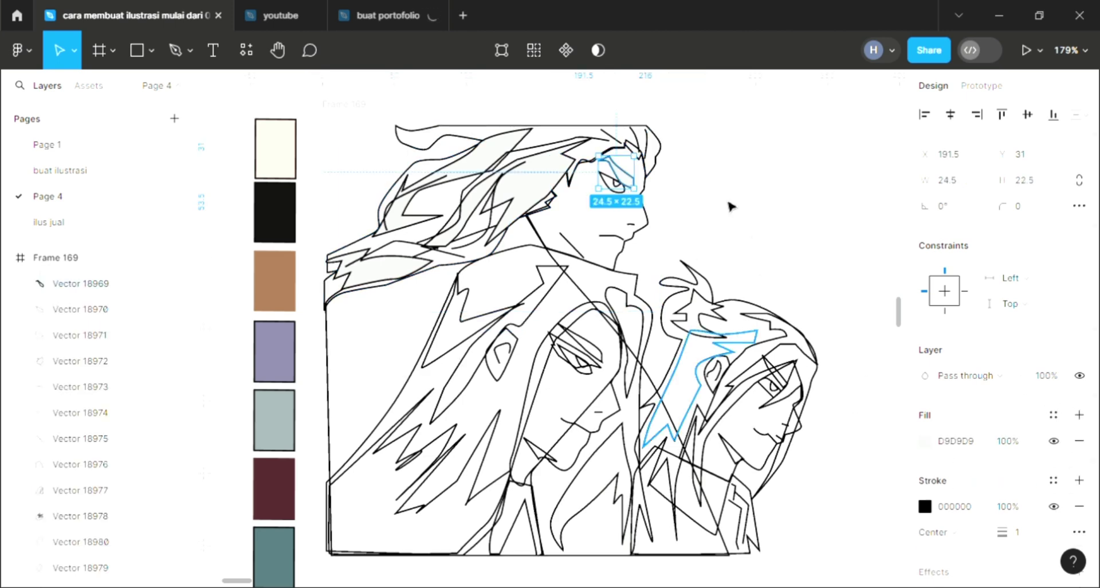
pyautogui.press('Escape')
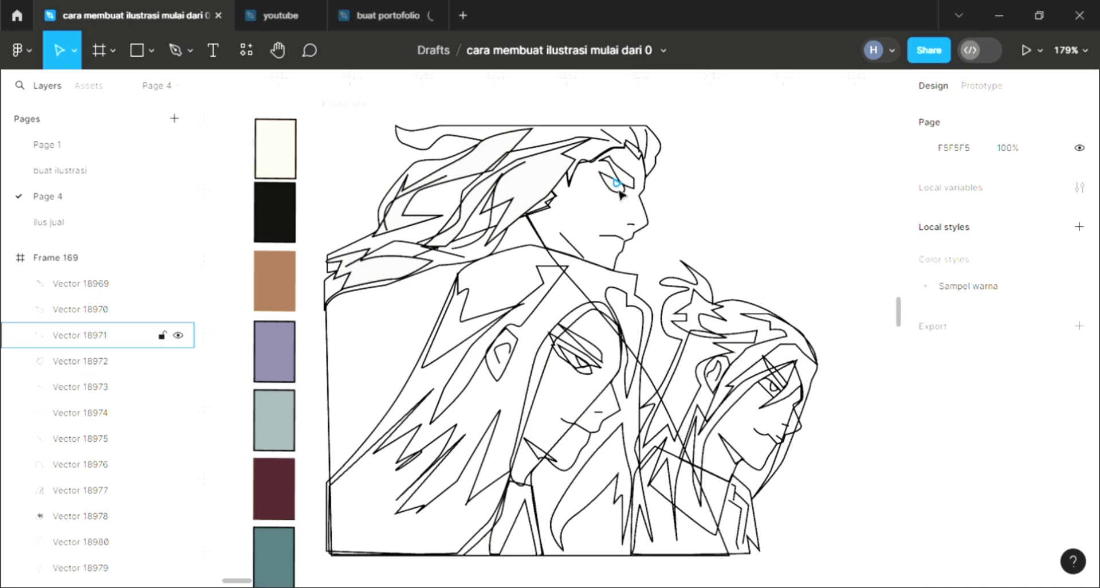
pyautogui.press('Tab')
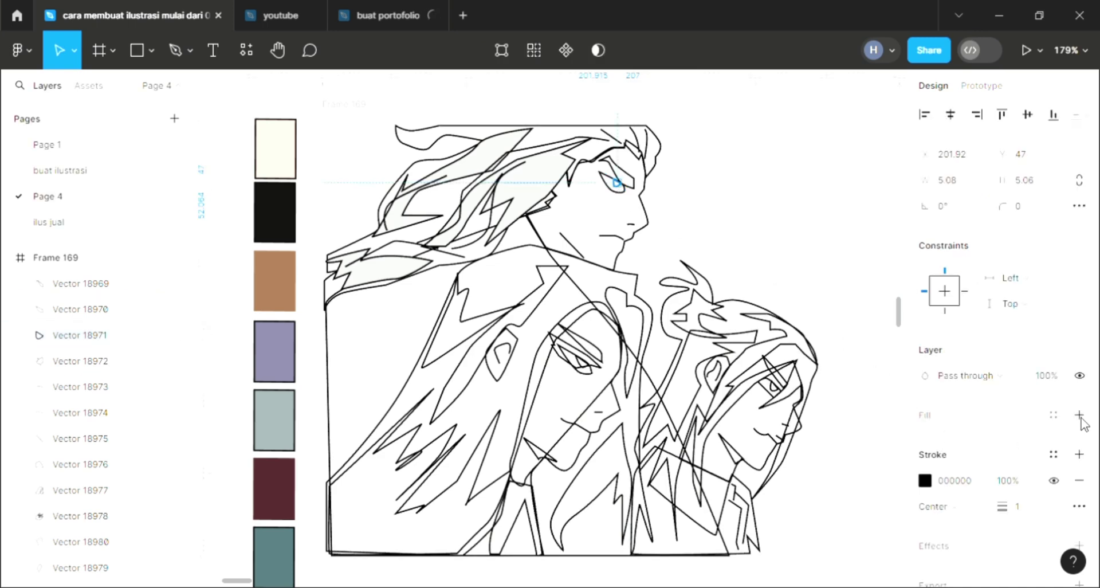
pyautogui.press('i')
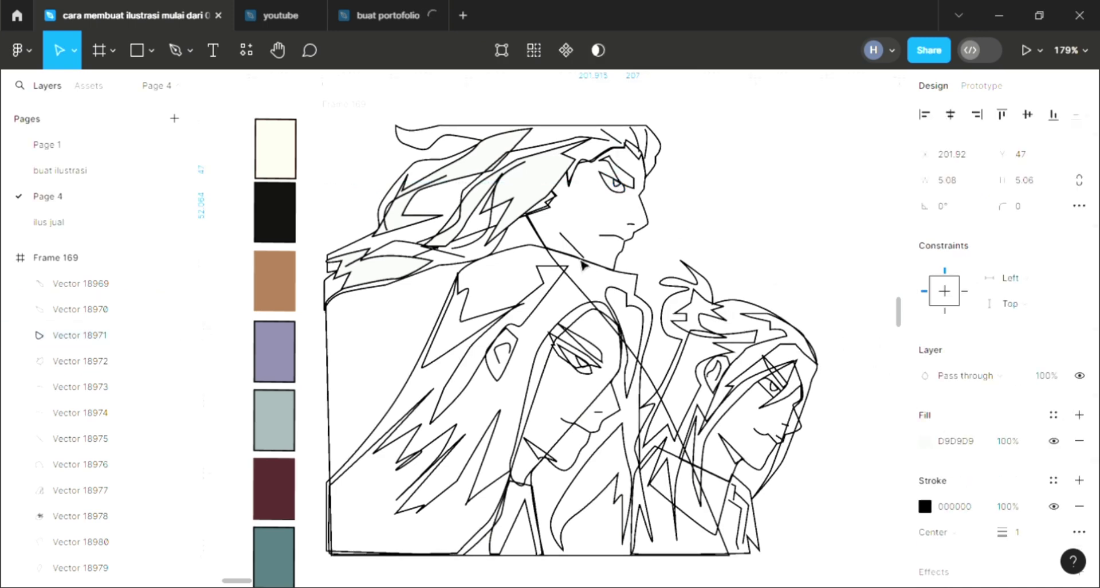
pyautogui.click(292, 241)
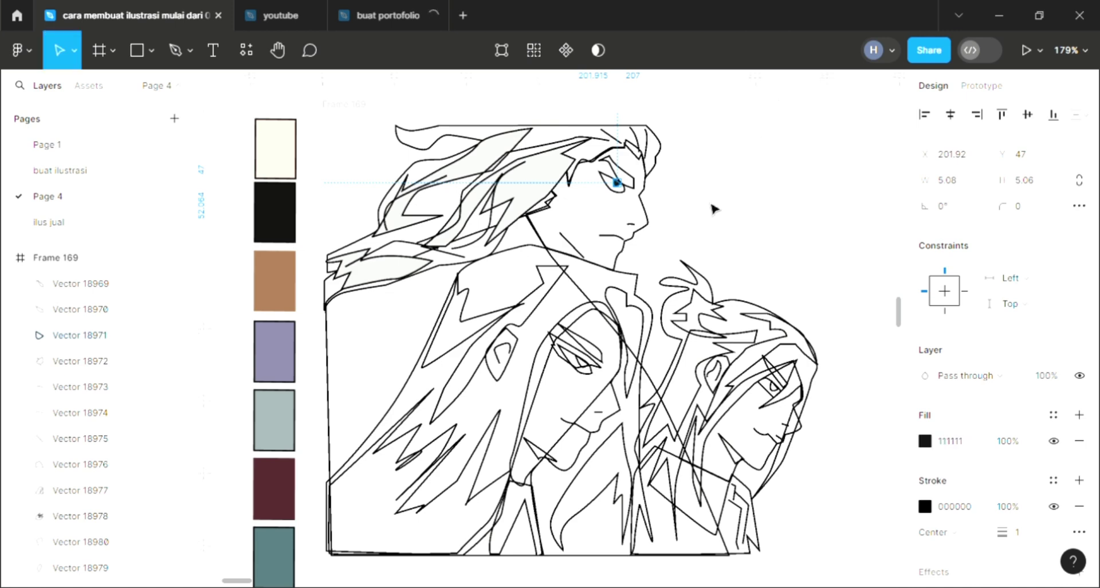
# Give the eye shape a white FFFFFF fill
pyautogui.press('Escape')
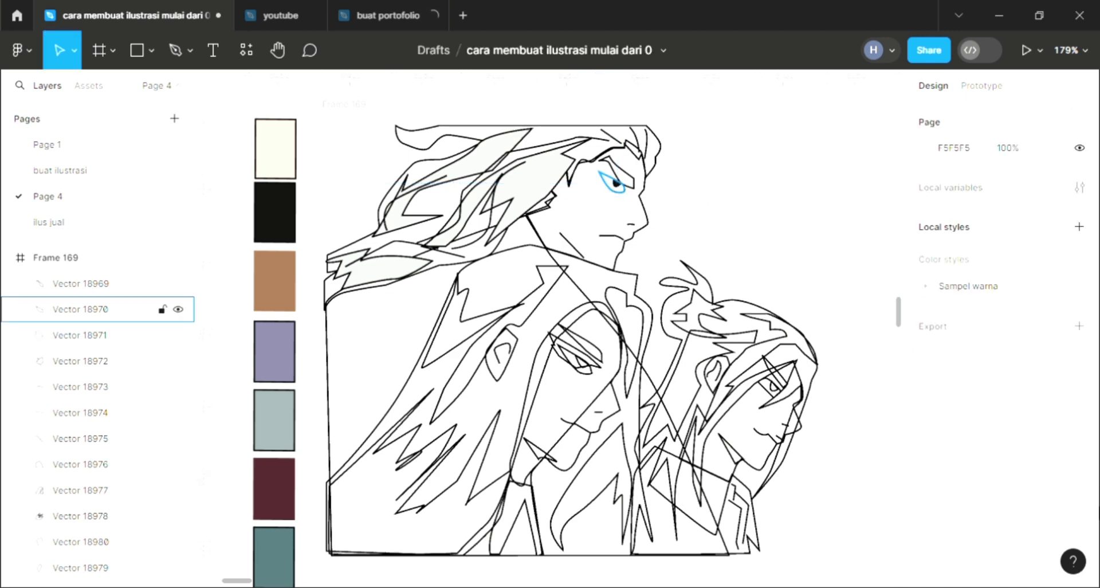
pyautogui.hotkey('ctrl', 'z')
pyautogui.click(1079, 413)
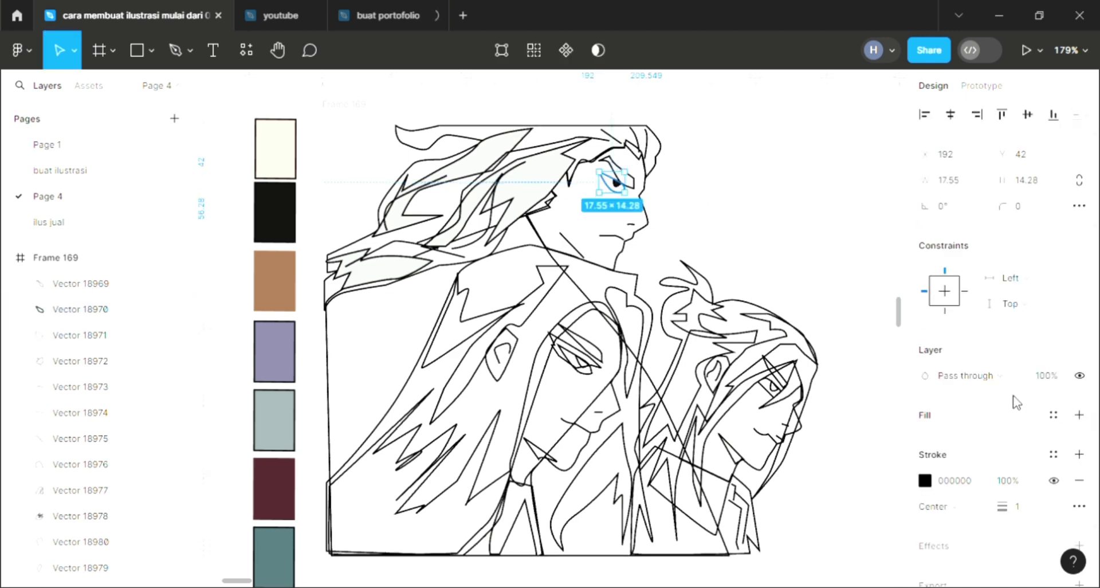
pyautogui.click(700, 210)
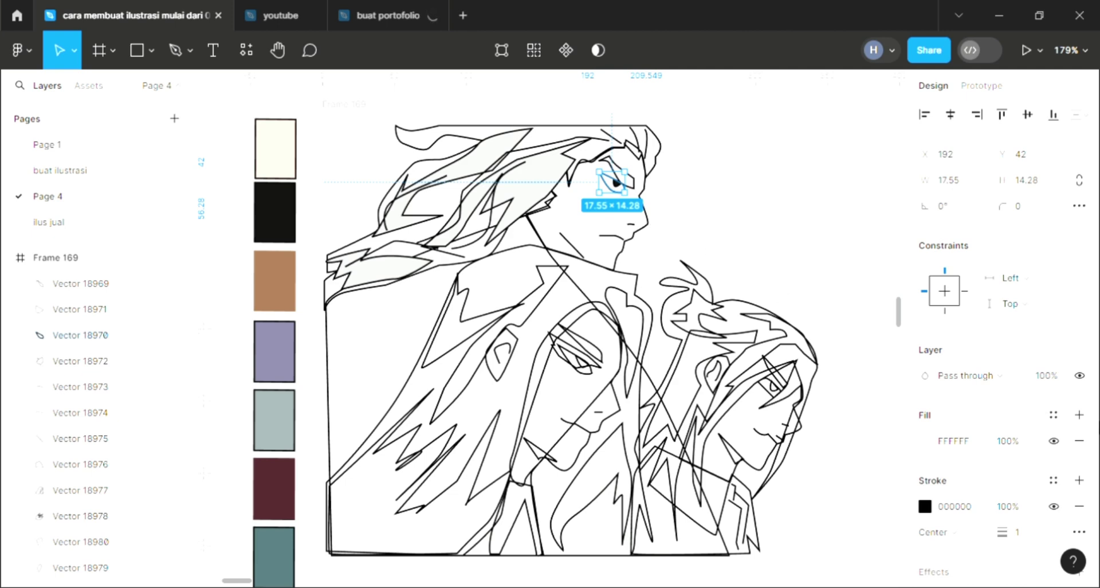
pyautogui.press('Escape')
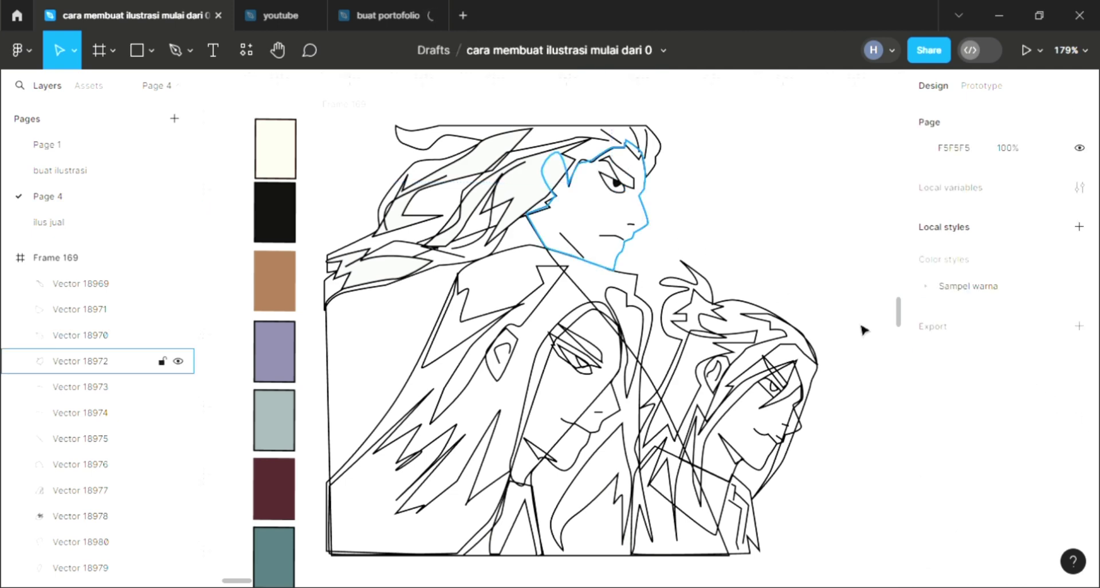
# Fill the upper character's face with pale peach E4CDC0
pyautogui.click(1079, 415)
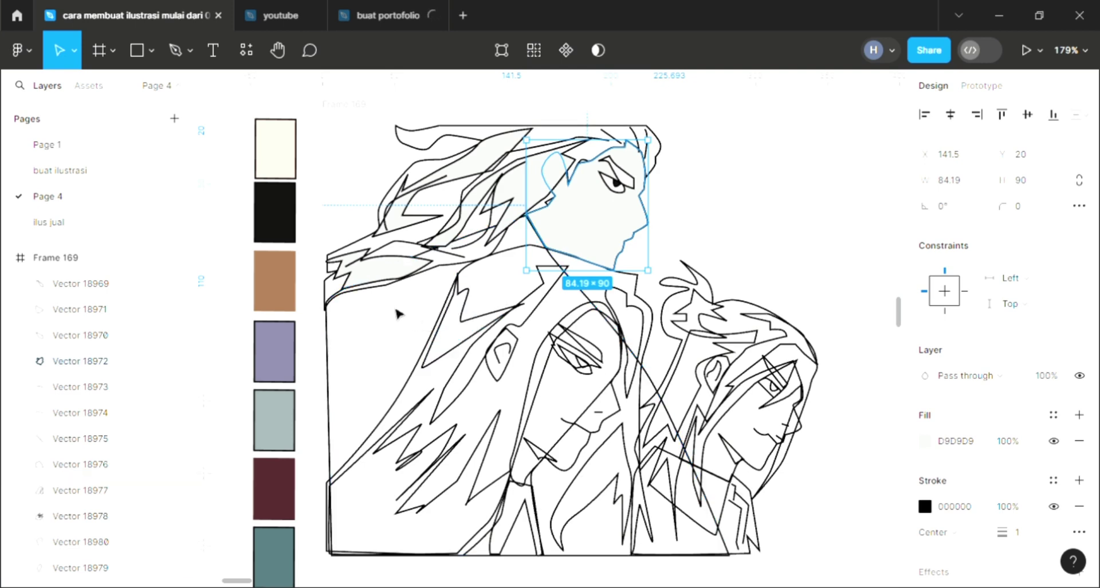
pyautogui.press('i')
pyautogui.click(412, 244)
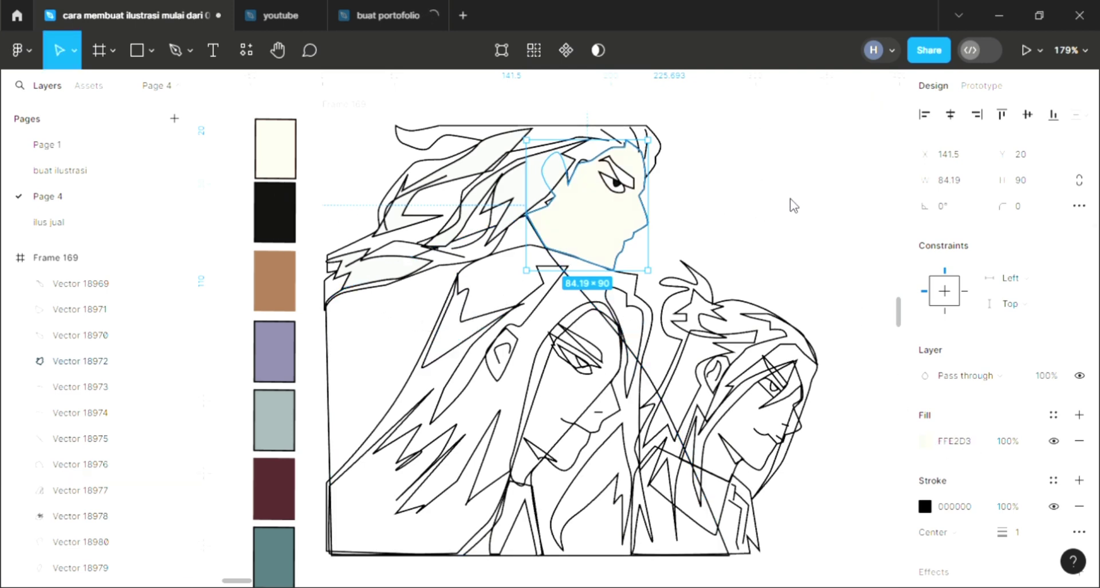
pyautogui.click(745, 202)
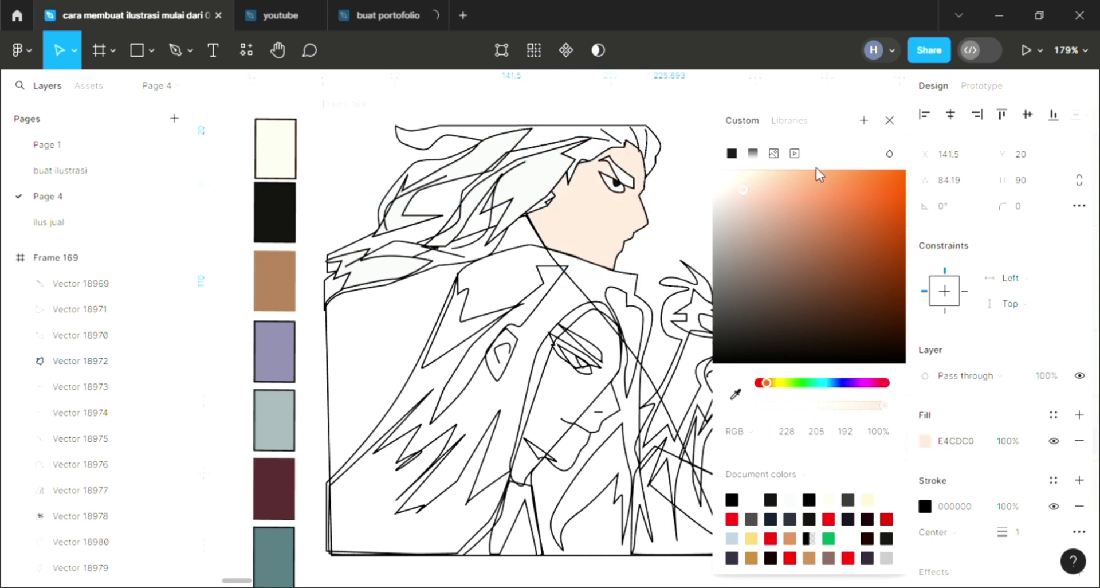
pyautogui.press('Escape')
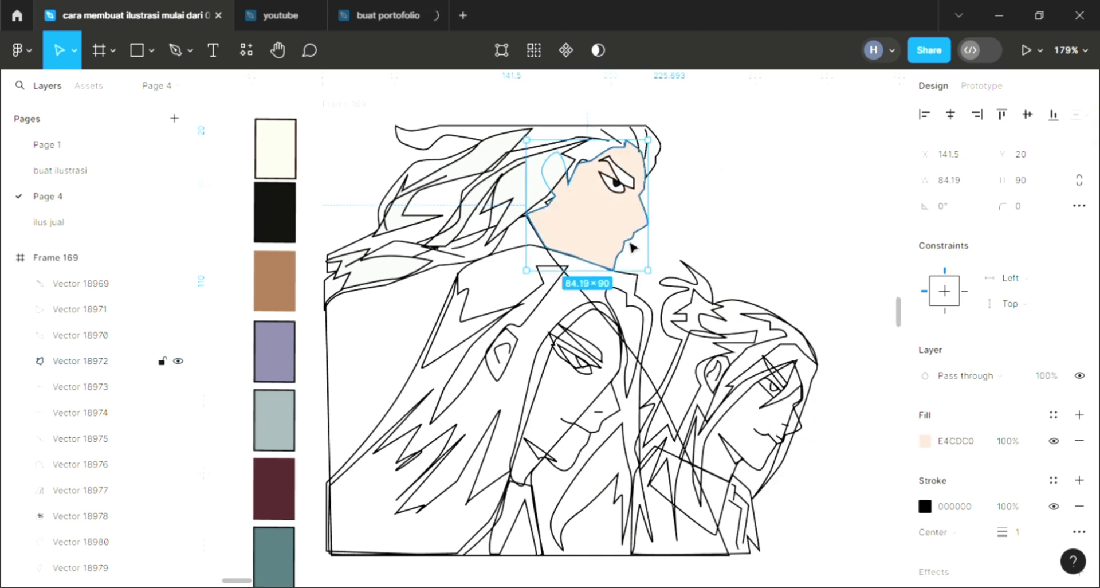
# Send the face fill and both hair fills to the back, behind the line-art
pyautogui.hotkey('ctrl', 'shift', '[')
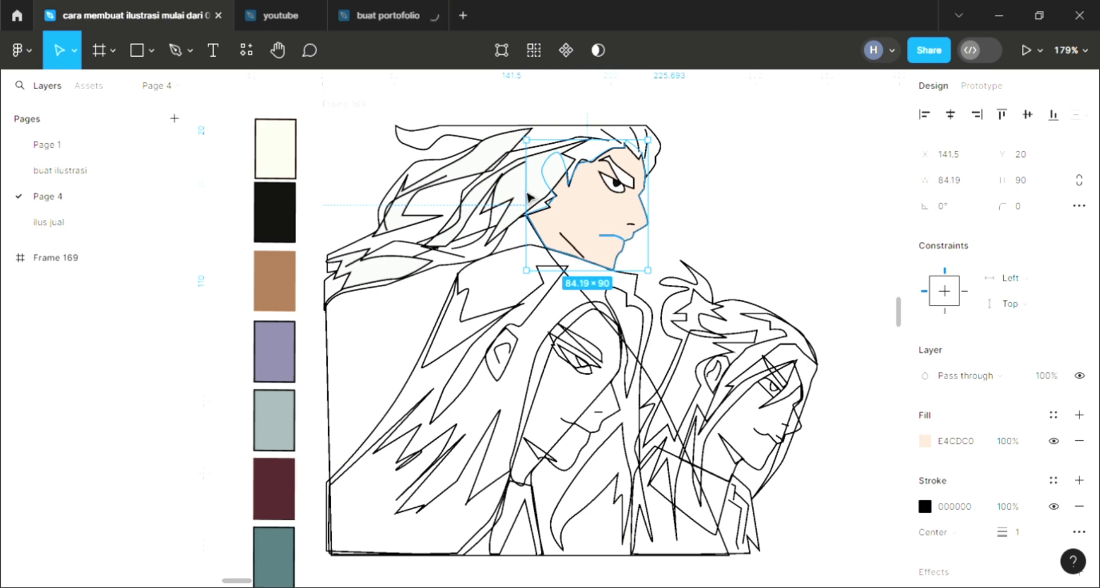
pyautogui.click(512, 193)
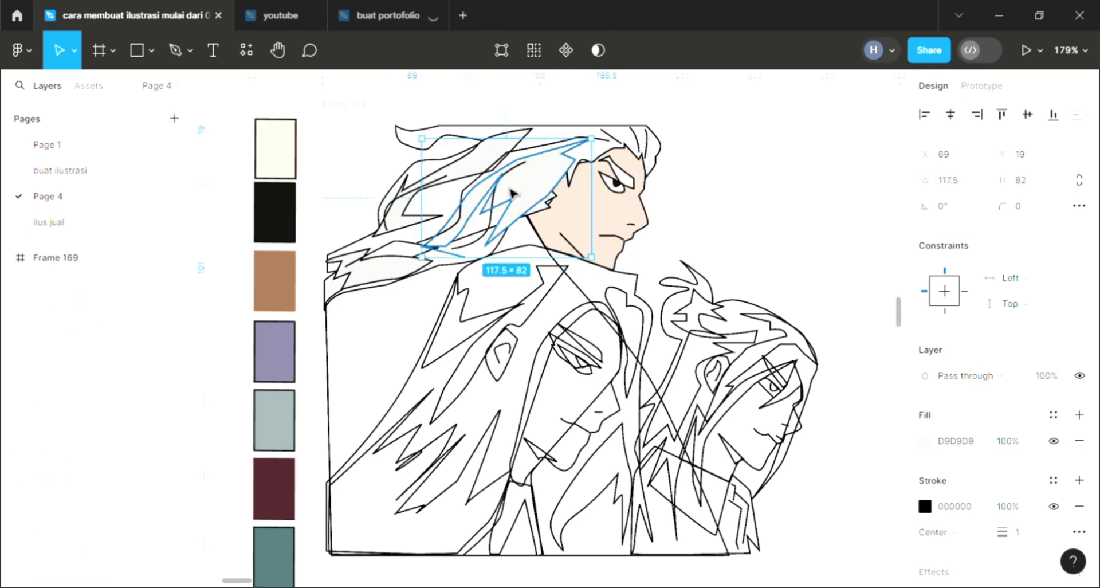
pyautogui.hotkey('ctrl', 'shift', '[')
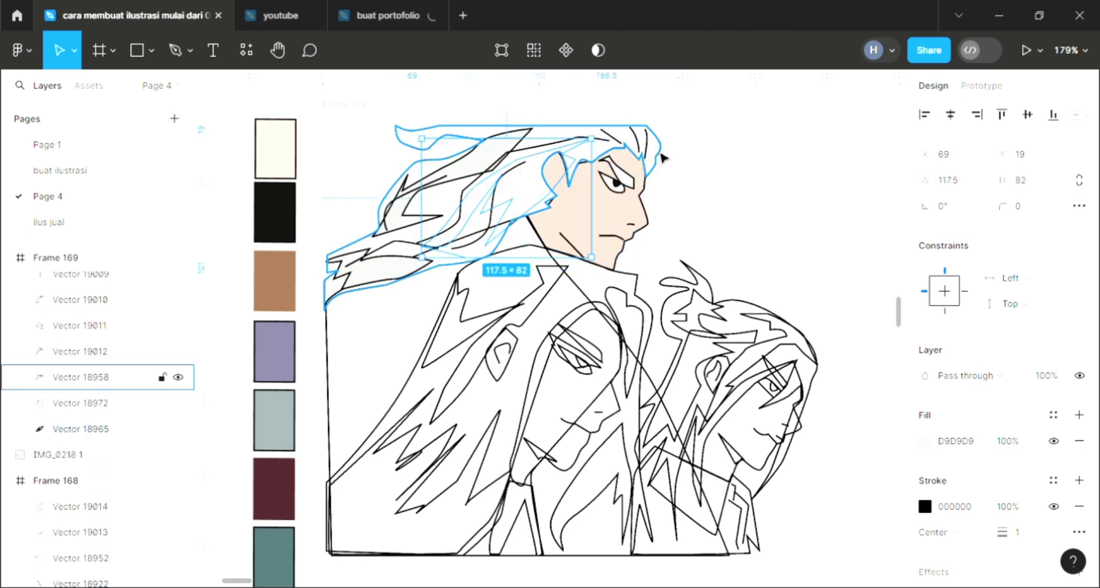
pyautogui.click(656, 153)
pyautogui.hotkey('ctrl', 'shift', '[')
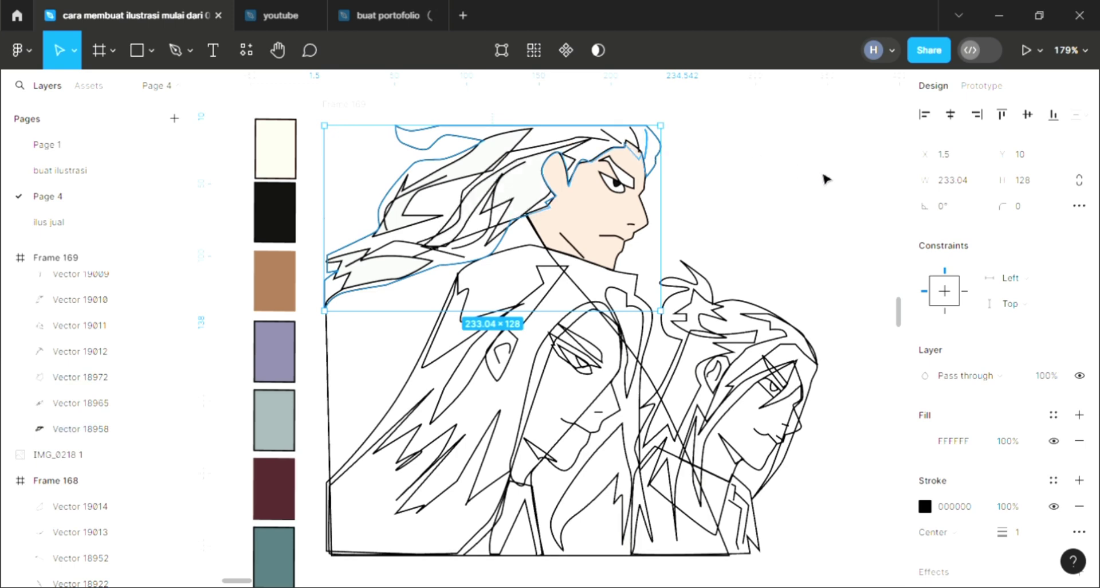
pyautogui.click(319, 338)
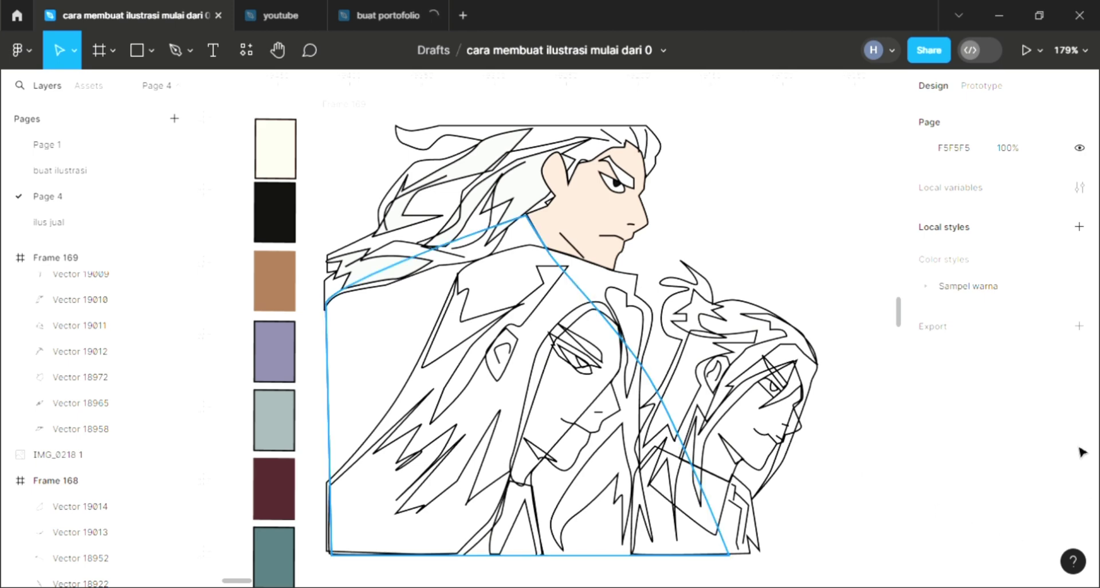
# Fill the upper character's coat grey-green 94A2A4 and send it behind the line art
pyautogui.press('Tab')
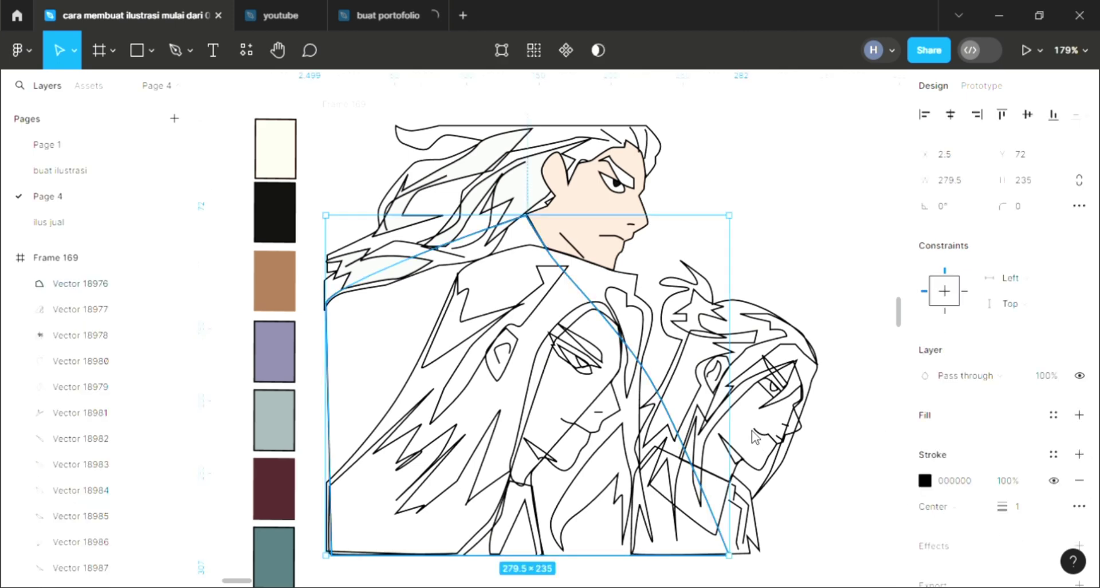
pyautogui.hotkey('ctrl', 'alt', 'v')
pyautogui.press('i')
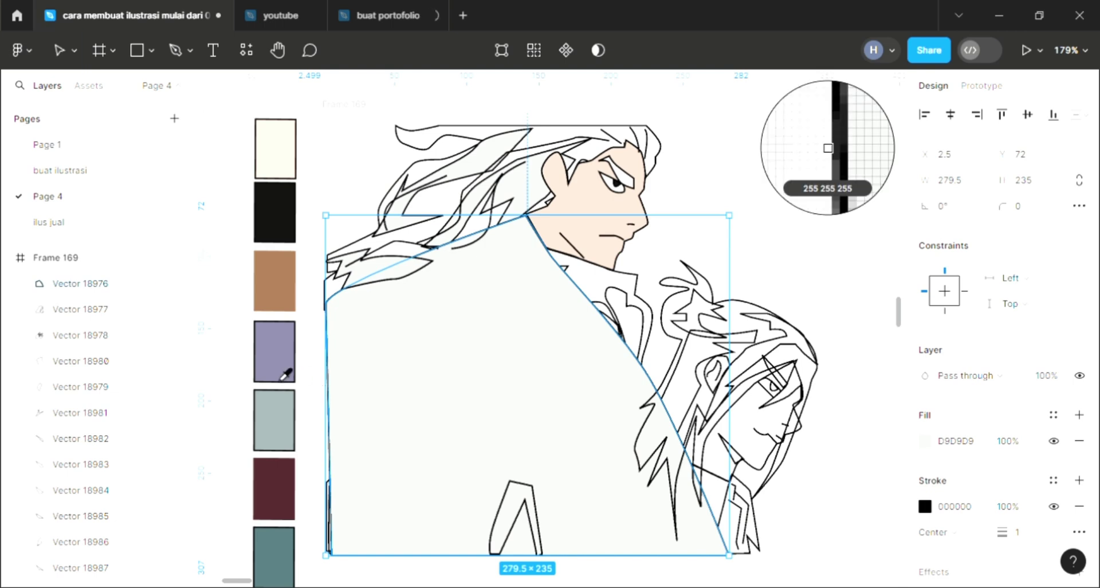
pyautogui.click(288, 420)
pyautogui.press('[')
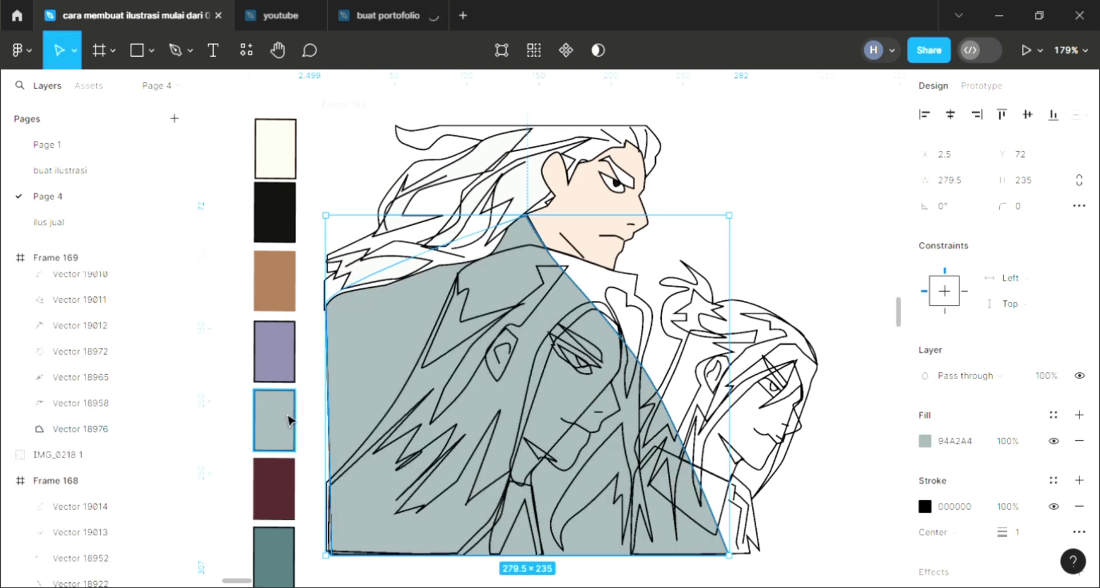
pyautogui.click(630, 289)
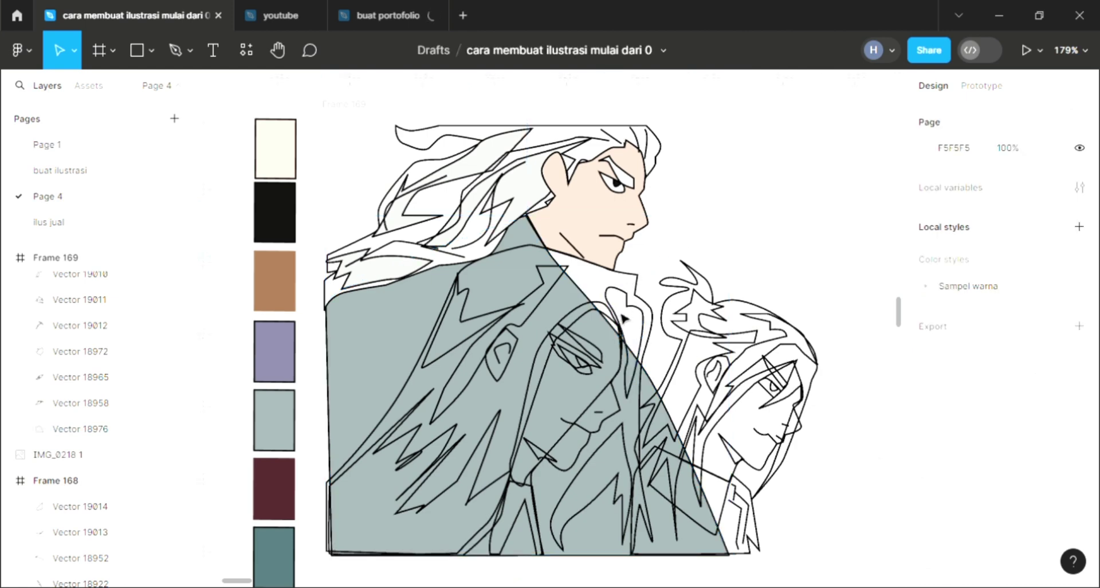
# Add light fills to the collar under the chin and the two lapel pieces
pyautogui.click(644, 317)
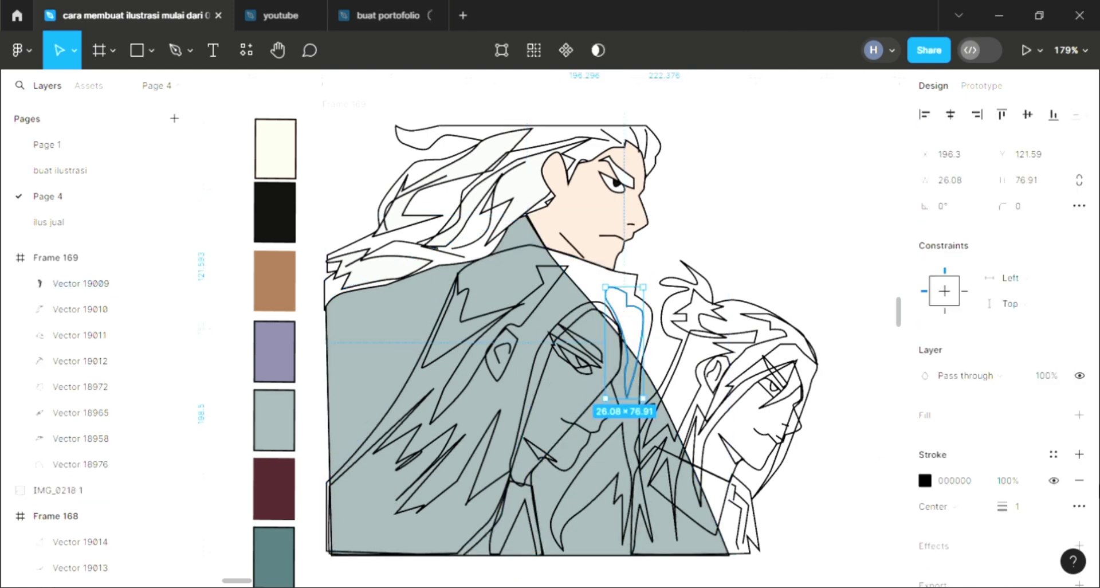
pyautogui.click(1079, 415)
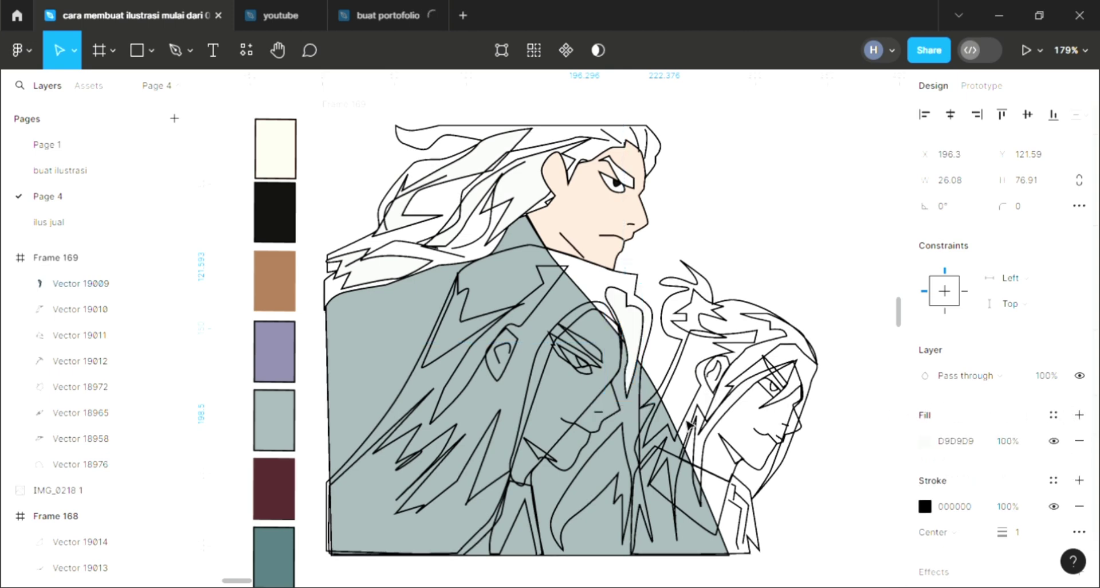
pyautogui.click(518, 331)
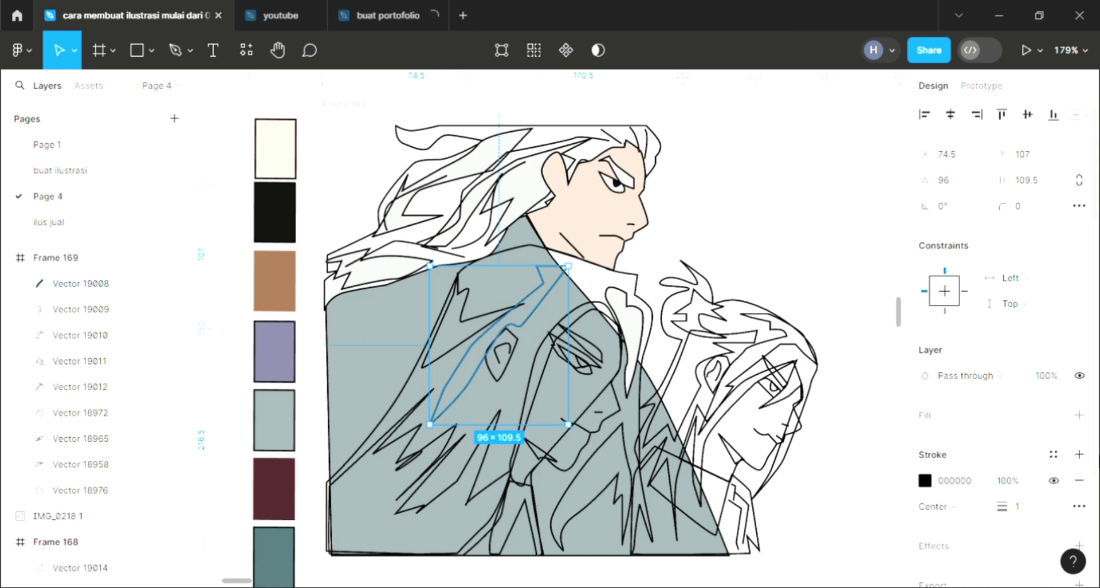
pyautogui.click(1079, 415)
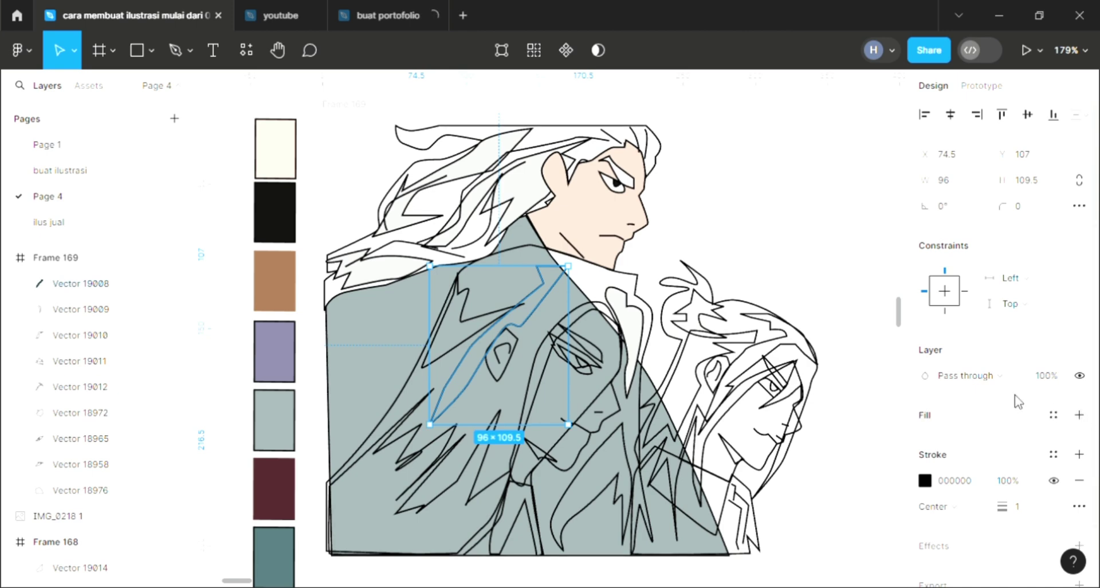
pyautogui.click(470, 319)
pyautogui.click(470, 319)
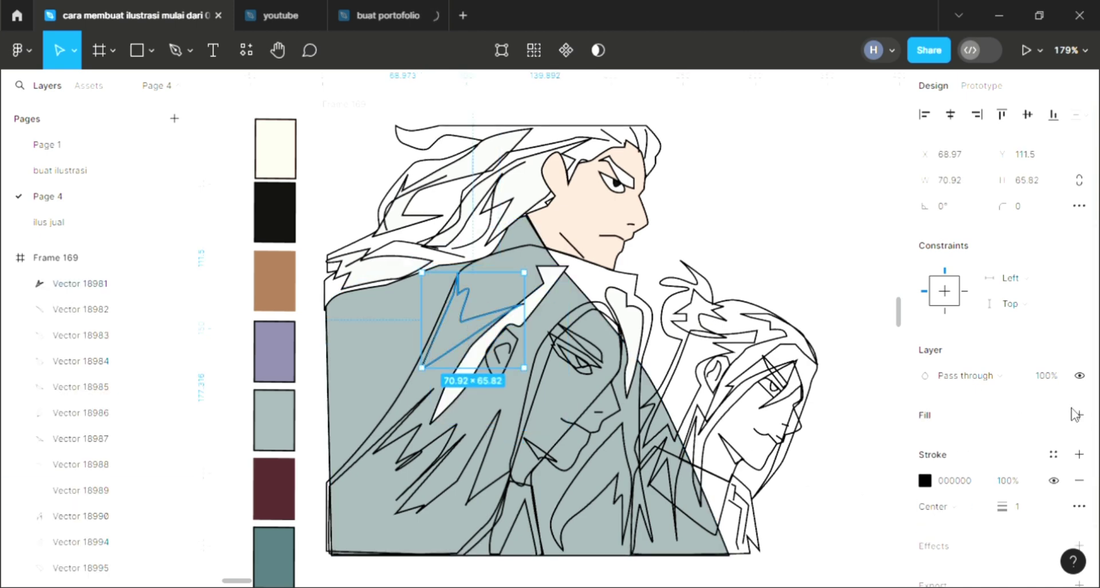
pyautogui.click(1077, 415)
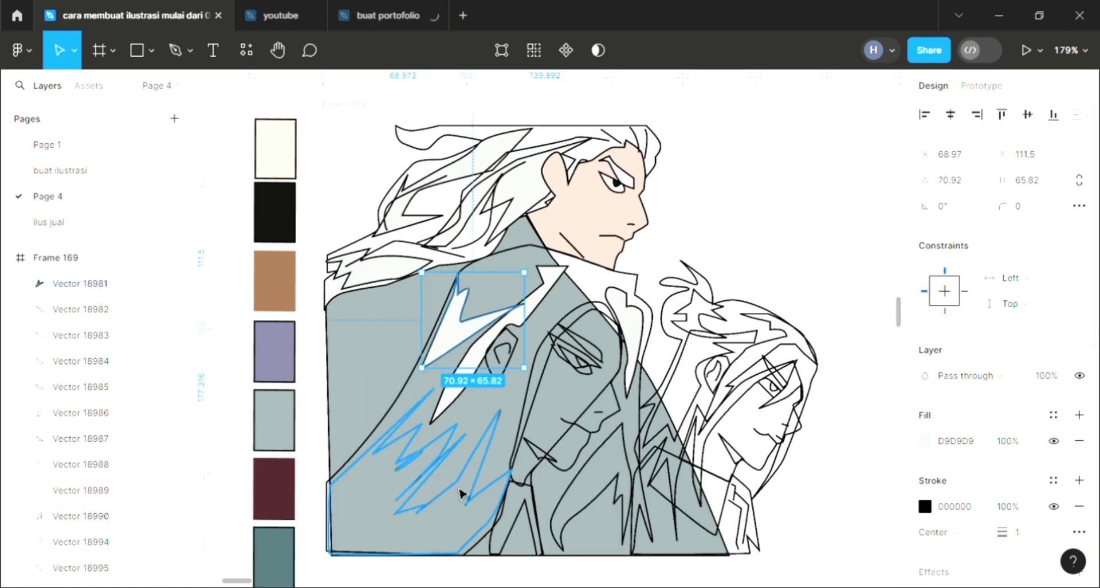
pyautogui.press('Tab')
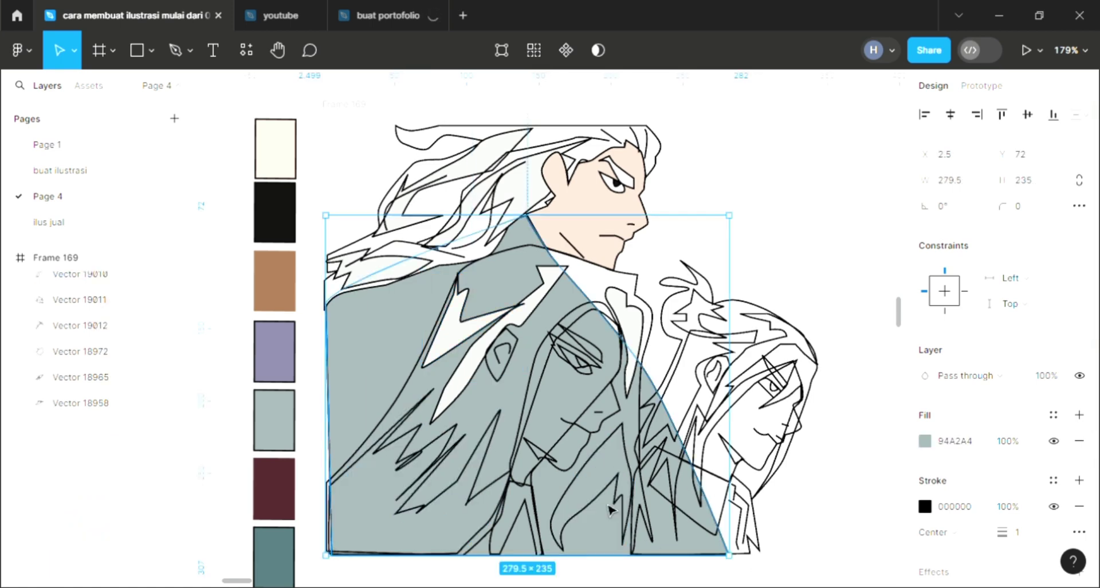
# Undo a trial darkening fill on the coat, then give the jagged hair strand a light fill
pyautogui.hotkey('ctrl', 'v')
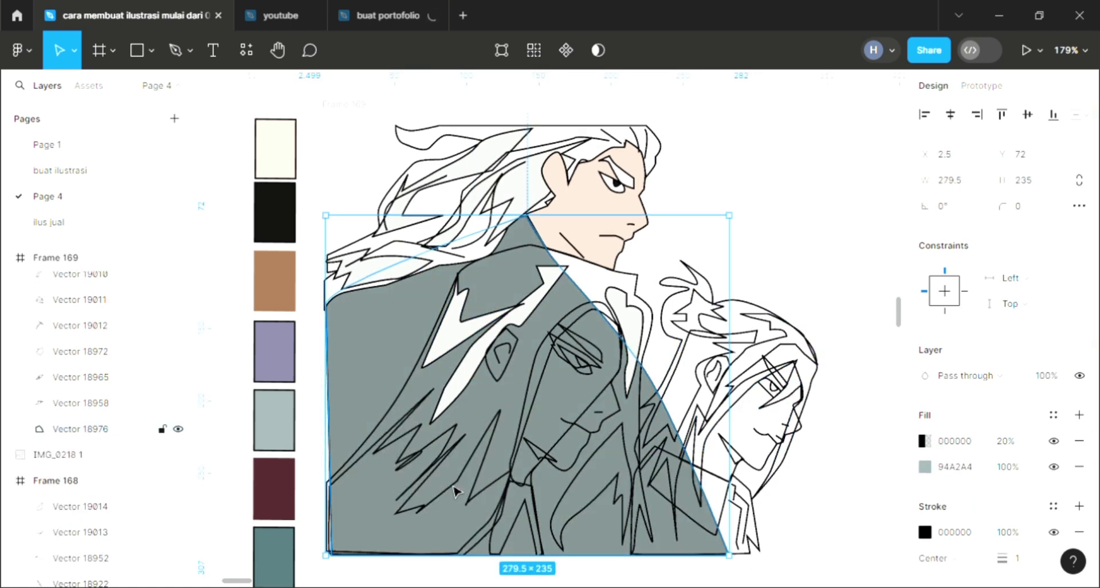
pyautogui.hotkey('ctrl', 'z')
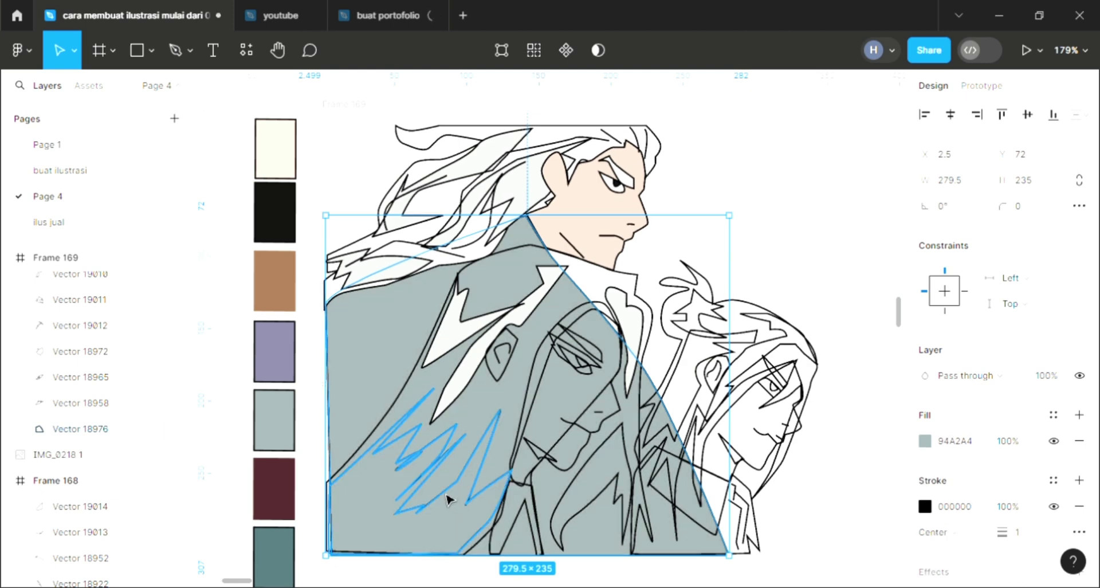
pyautogui.click(405, 419)
pyautogui.click(1079, 414)
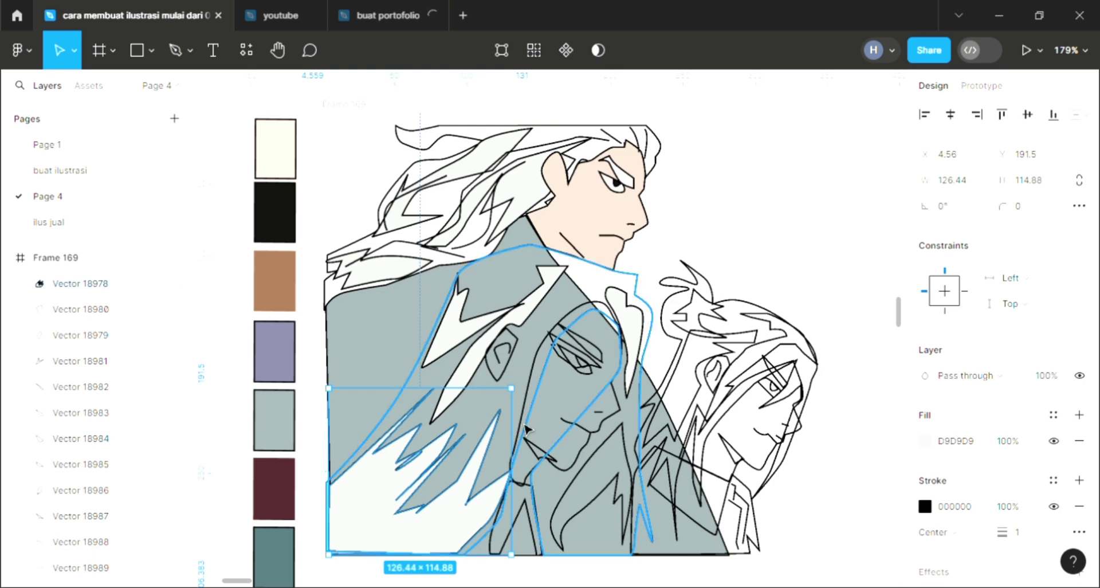
pyautogui.scroll(-1, 518, 389)
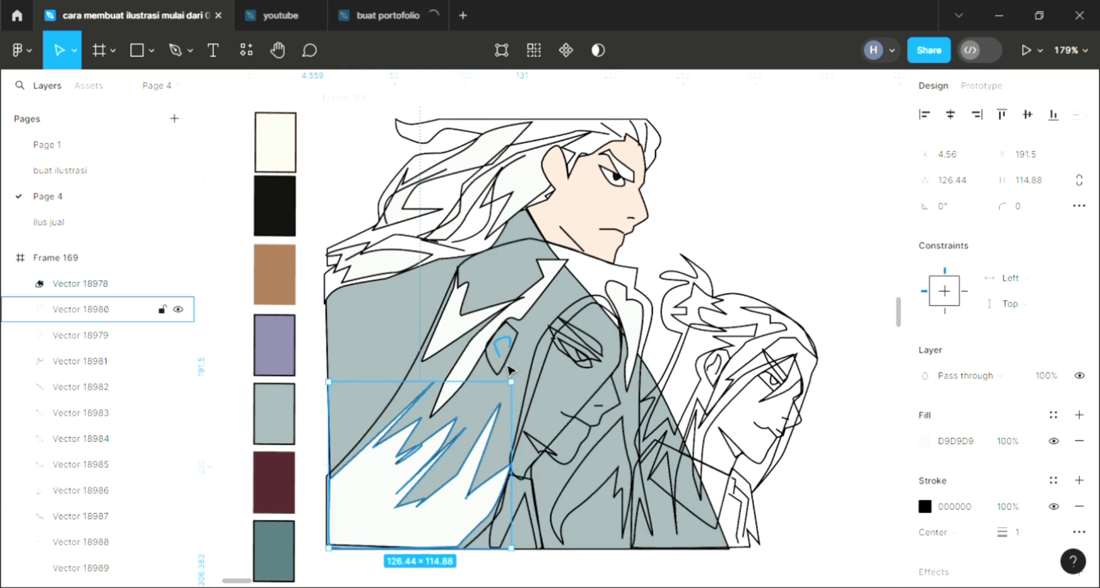
pyautogui.click(1079, 441)
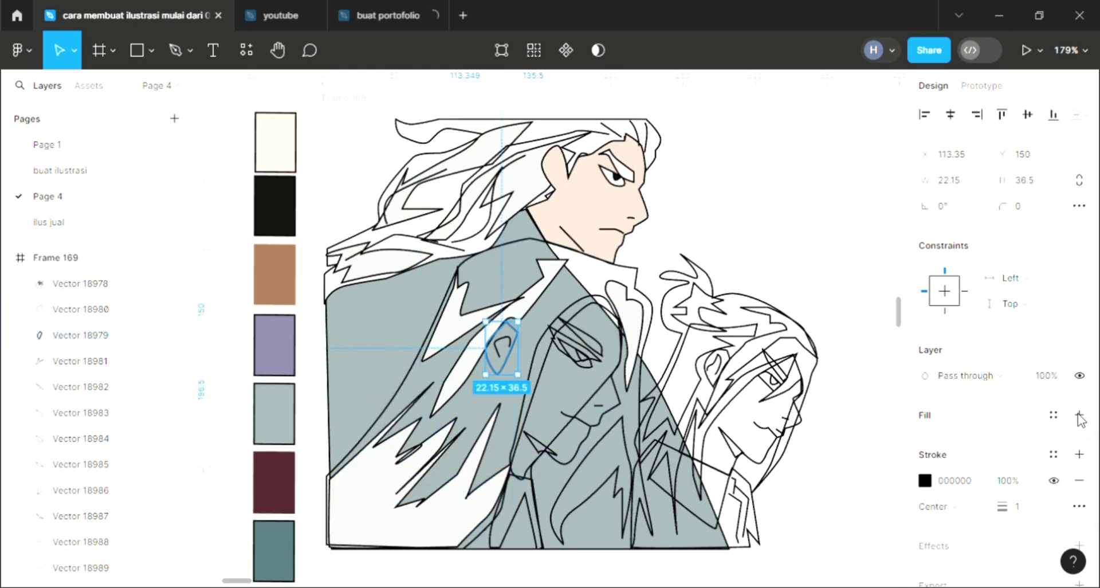
pyautogui.hotkey('ctrl', 'z')
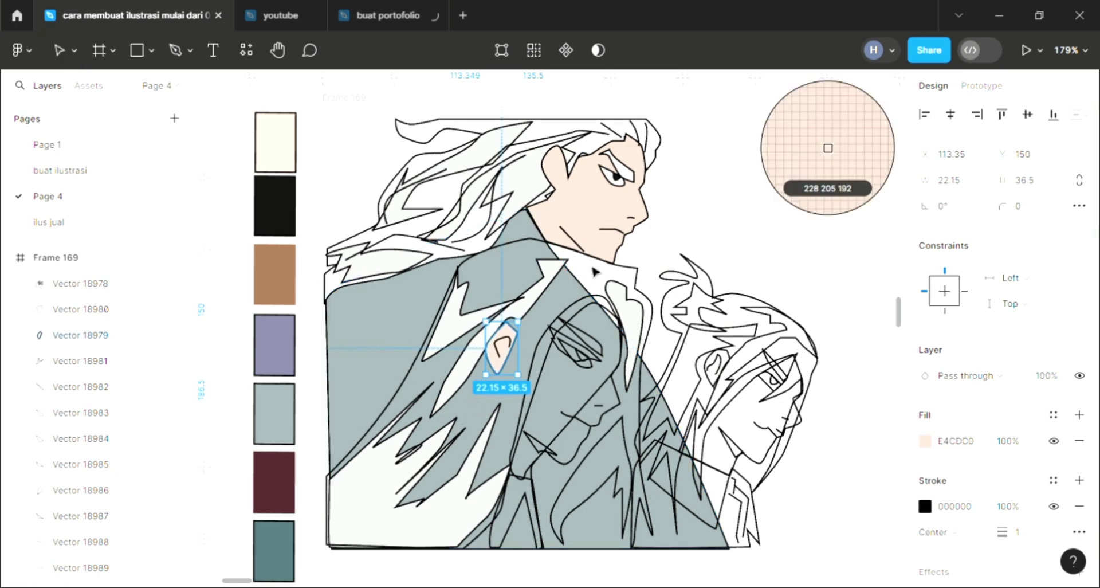
# Colour the ear with the skin tone and fill the middle character's first eye shape white
pyautogui.click(598, 227)
pyautogui.click(639, 323)
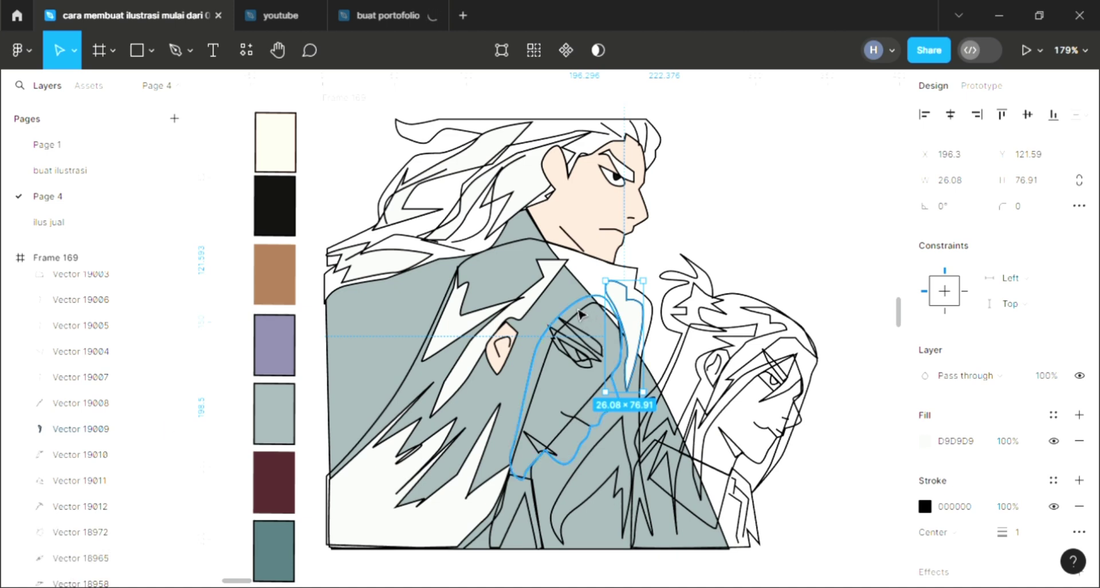
pyautogui.click(600, 355)
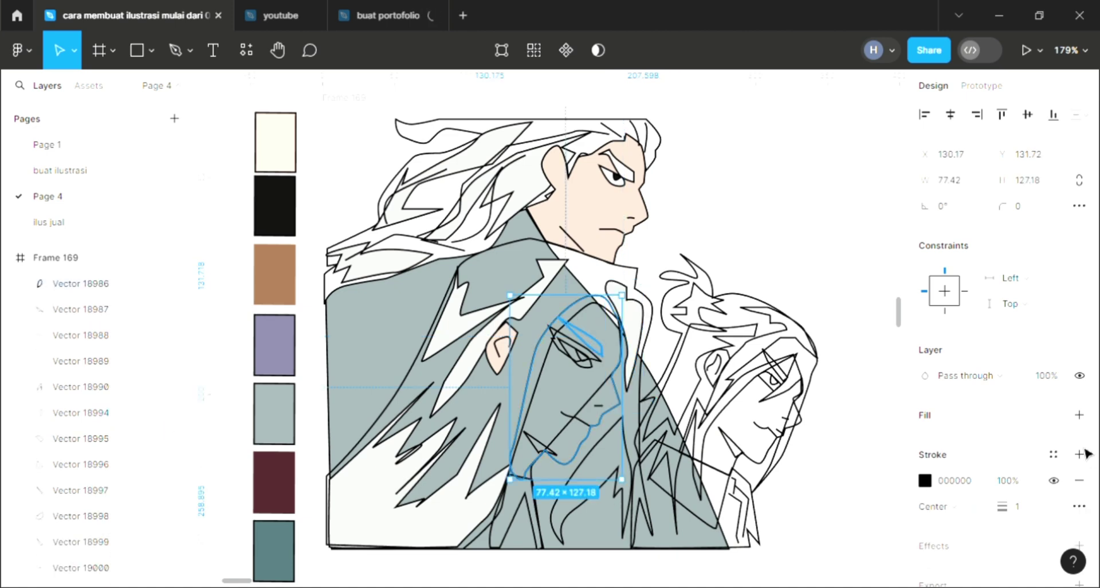
pyautogui.hotkey('shift', 'Tab')
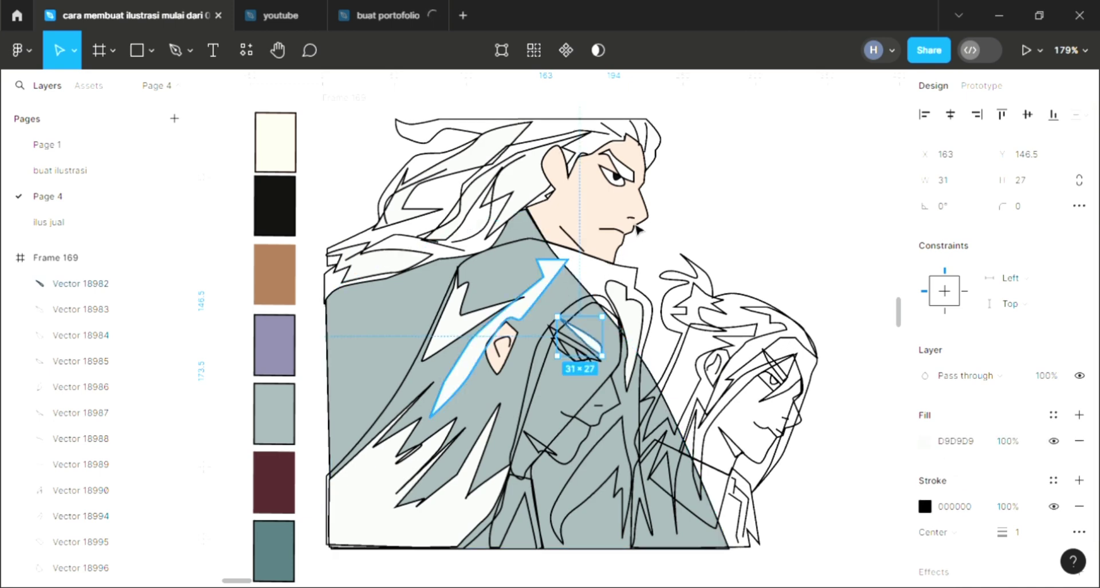
pyautogui.press('i')
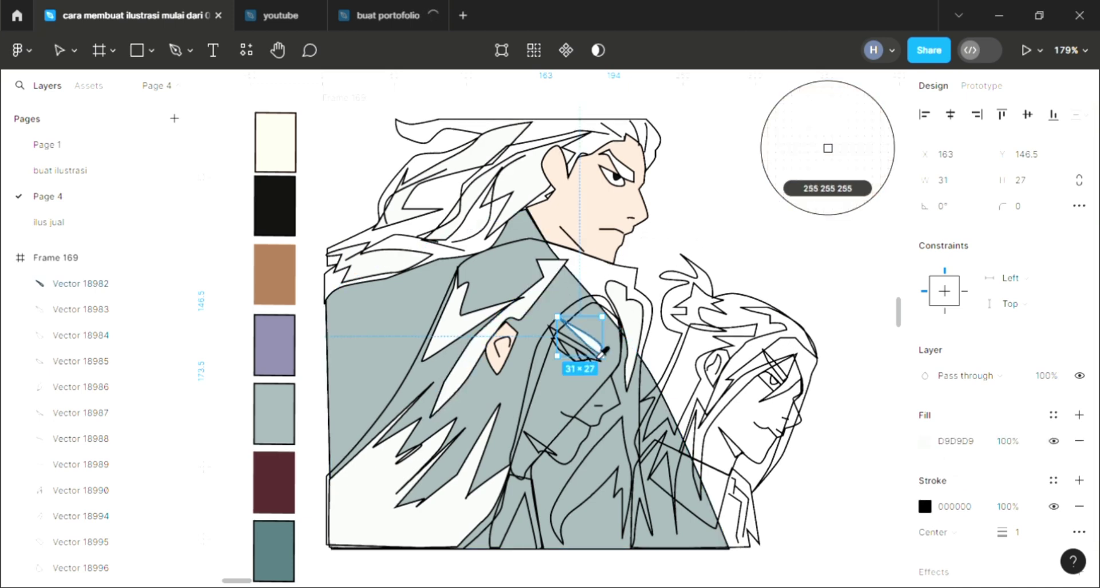
pyautogui.click(605, 407)
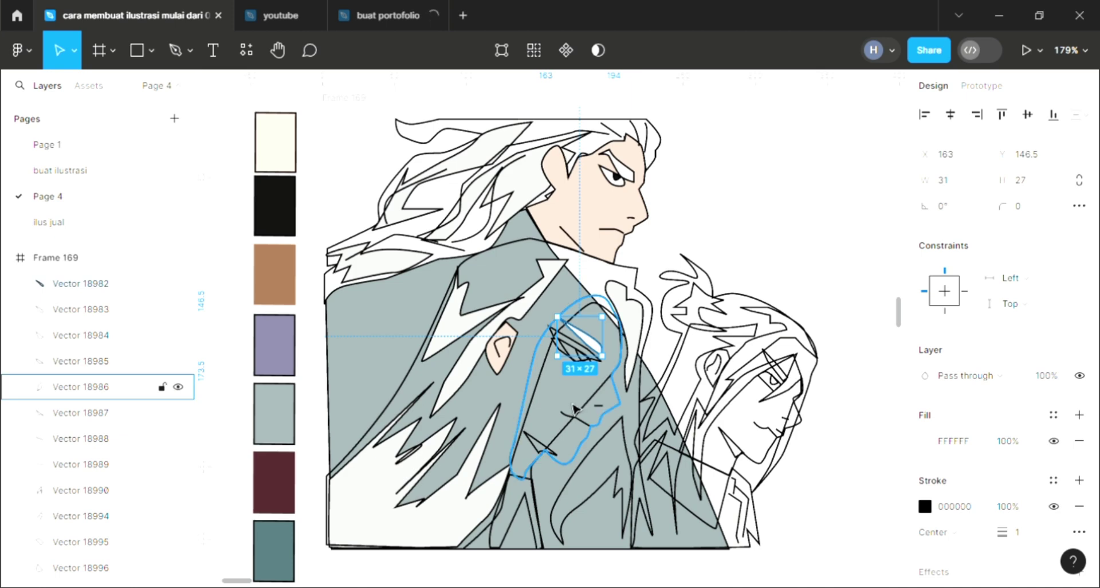
# Fill the middle character's tiny pupil with the black swatch
pyautogui.click(587, 371)
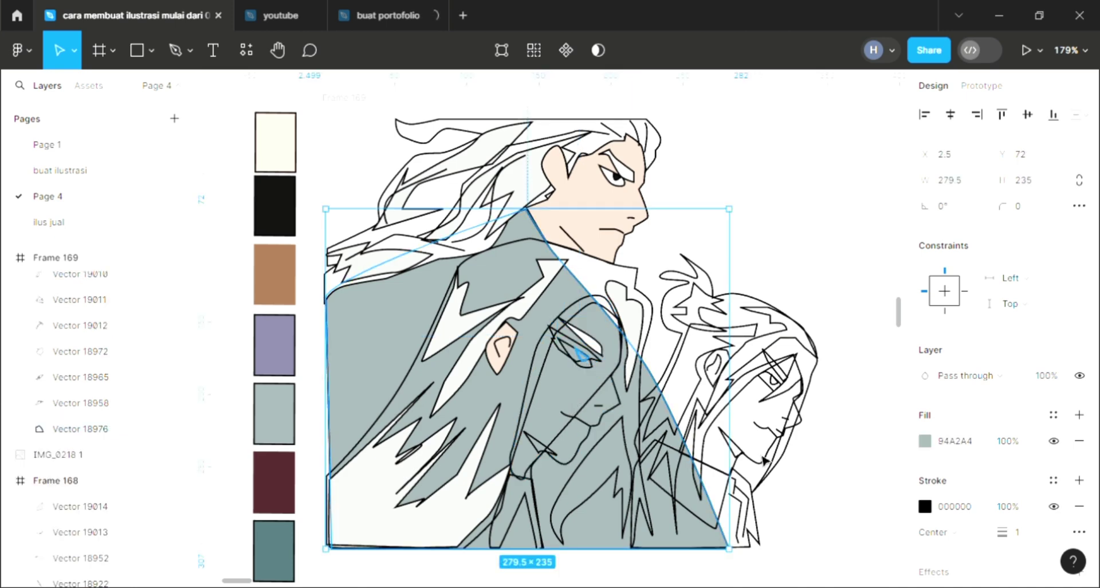
pyautogui.click(575, 351)
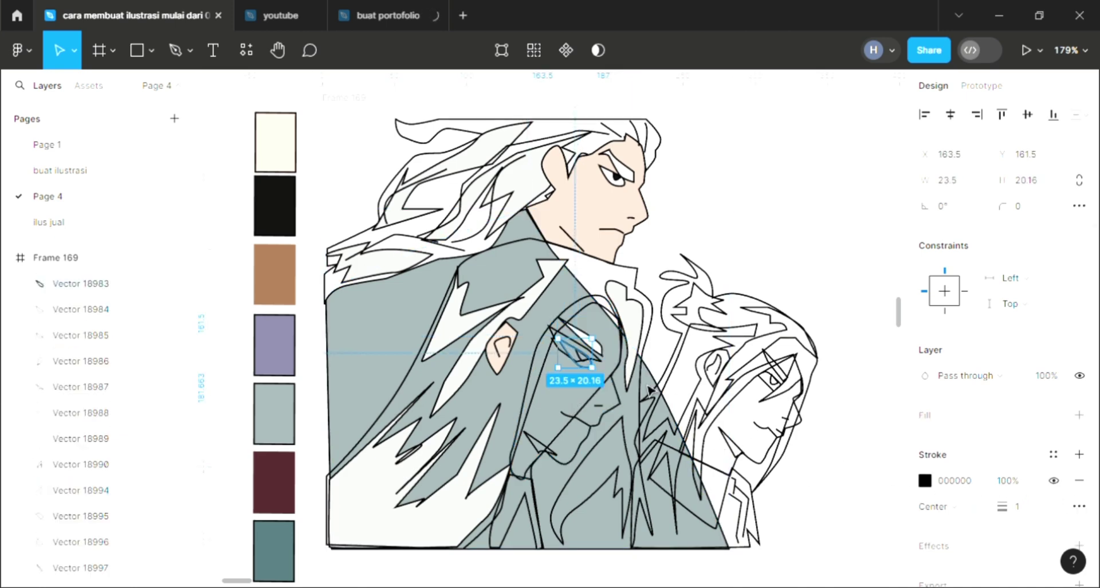
pyautogui.click(590, 370)
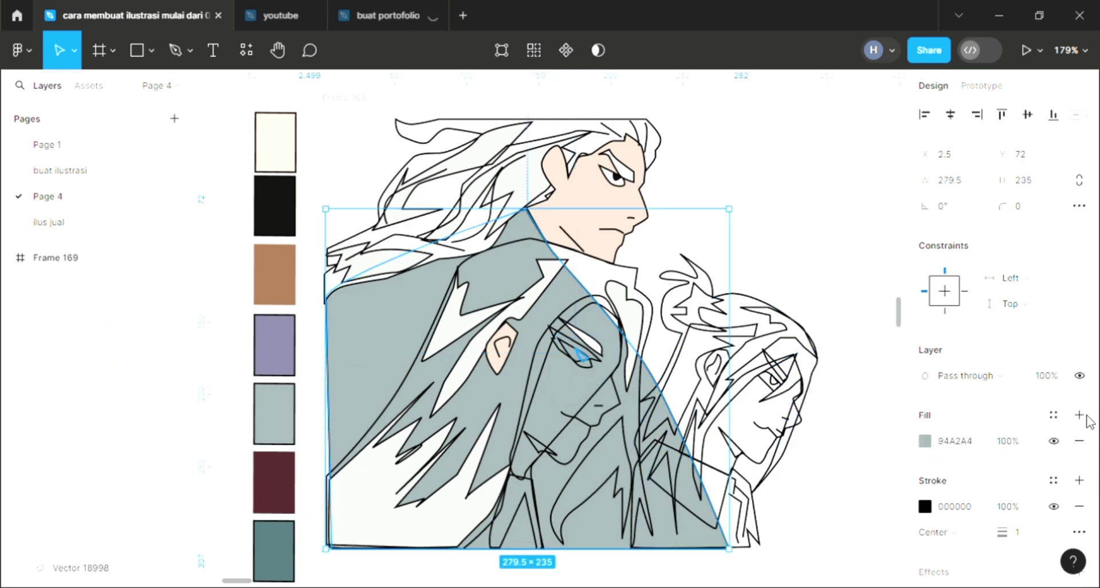
pyautogui.press('Tab')
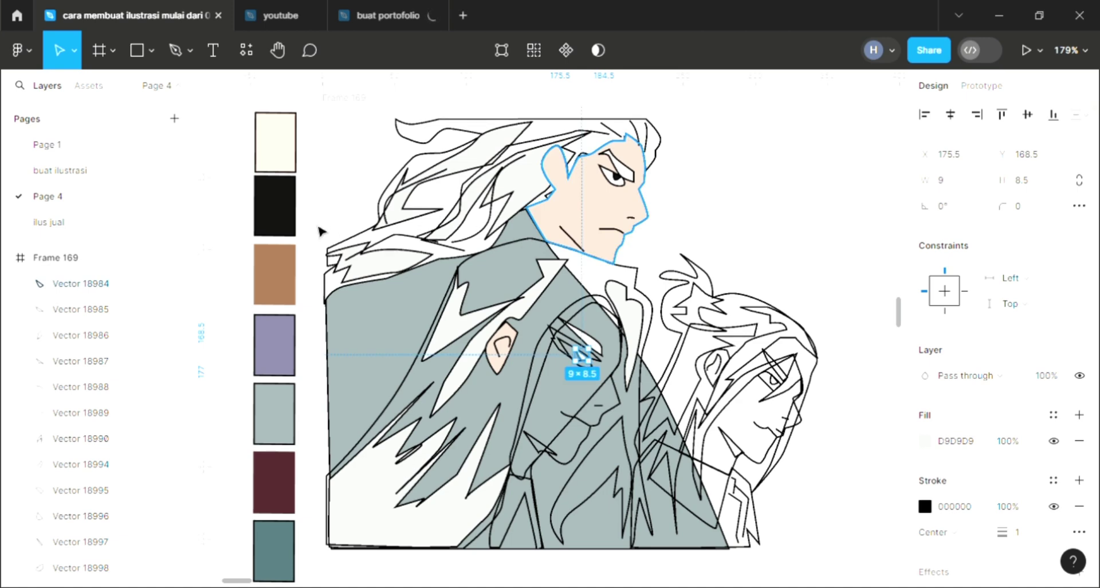
pyautogui.press('i')
pyautogui.click(295, 210)
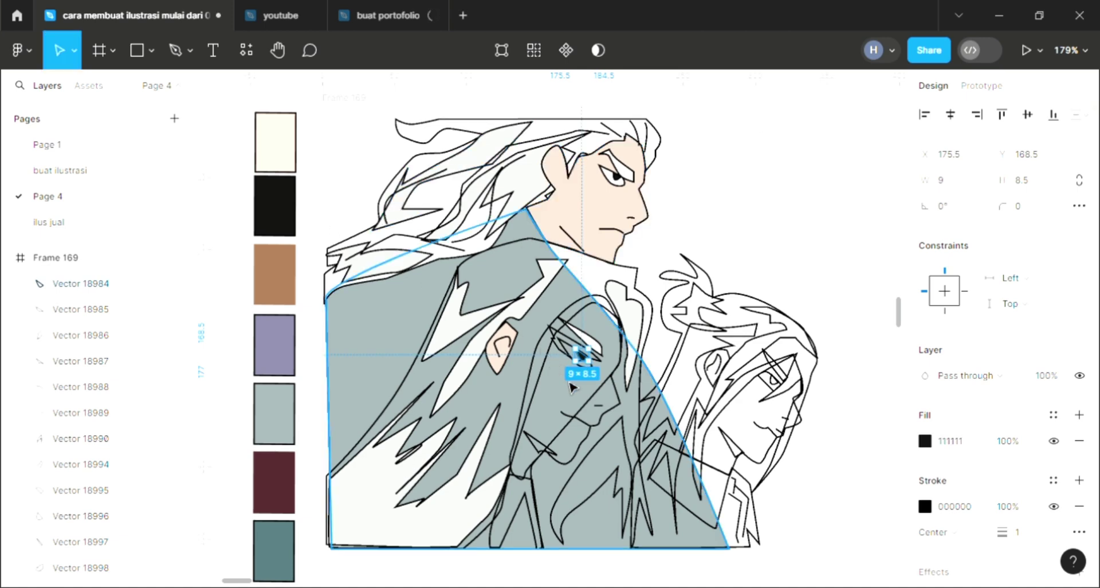
# Move the eye white behind the pupil and fill it white
pyautogui.click(571, 388)
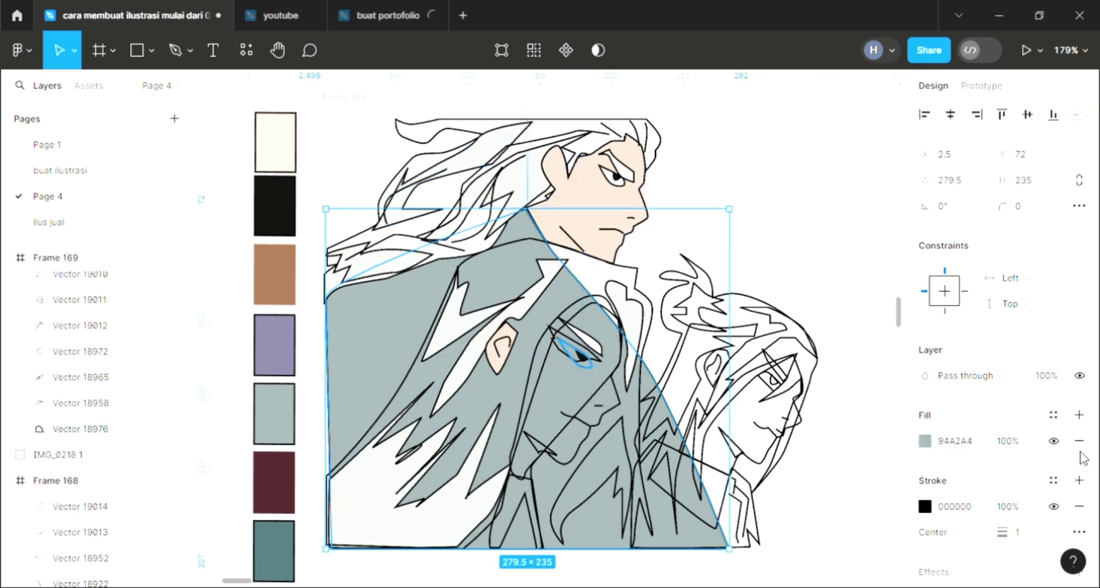
pyautogui.press('Tab')
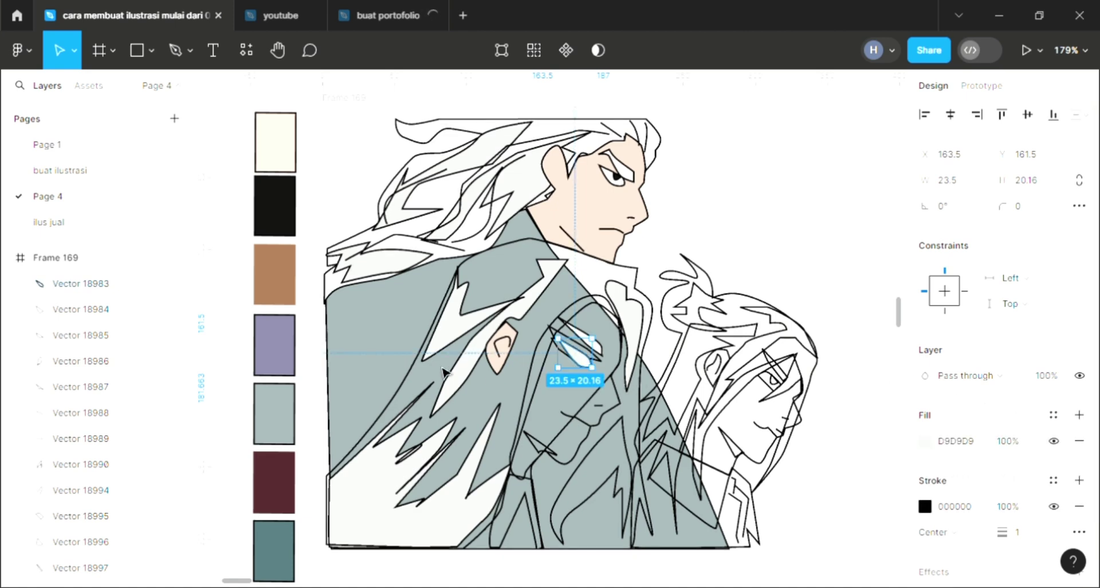
pyautogui.hotkey('ctrl', '[')
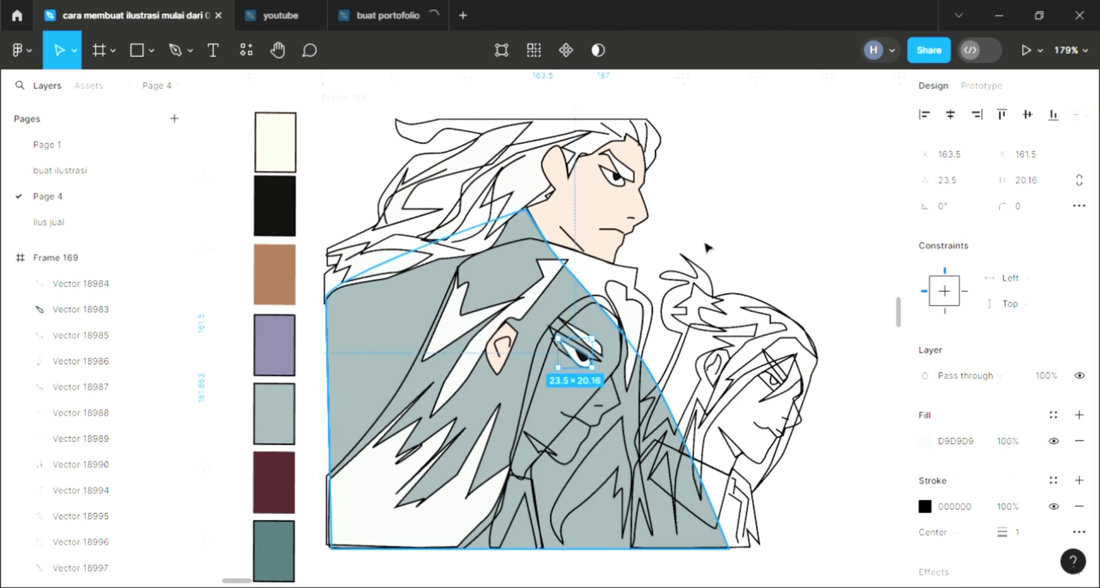
pyautogui.press('i')
pyautogui.click(641, 322)
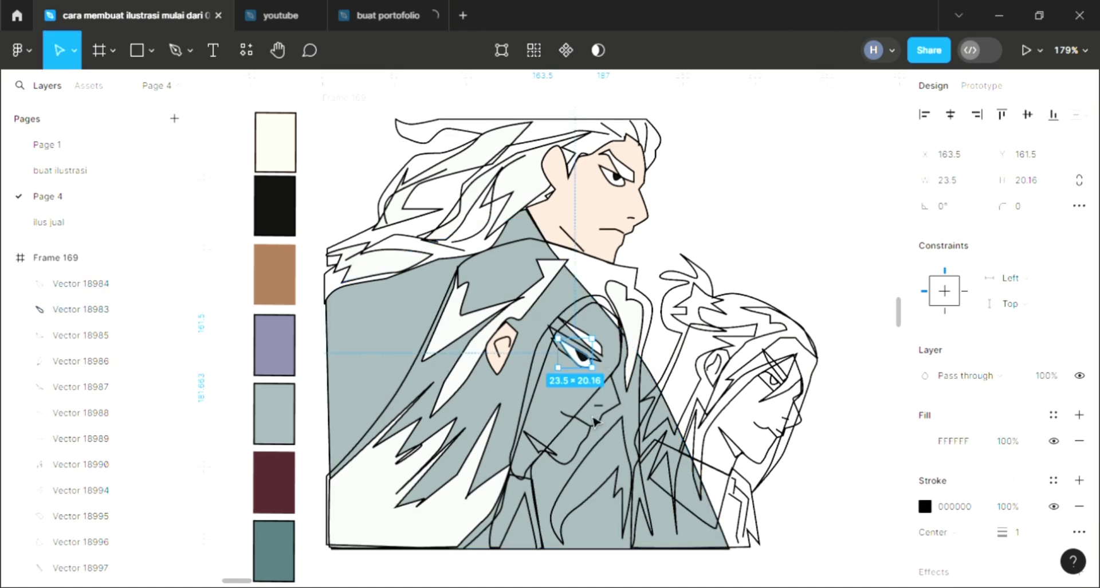
pyautogui.press('Escape')
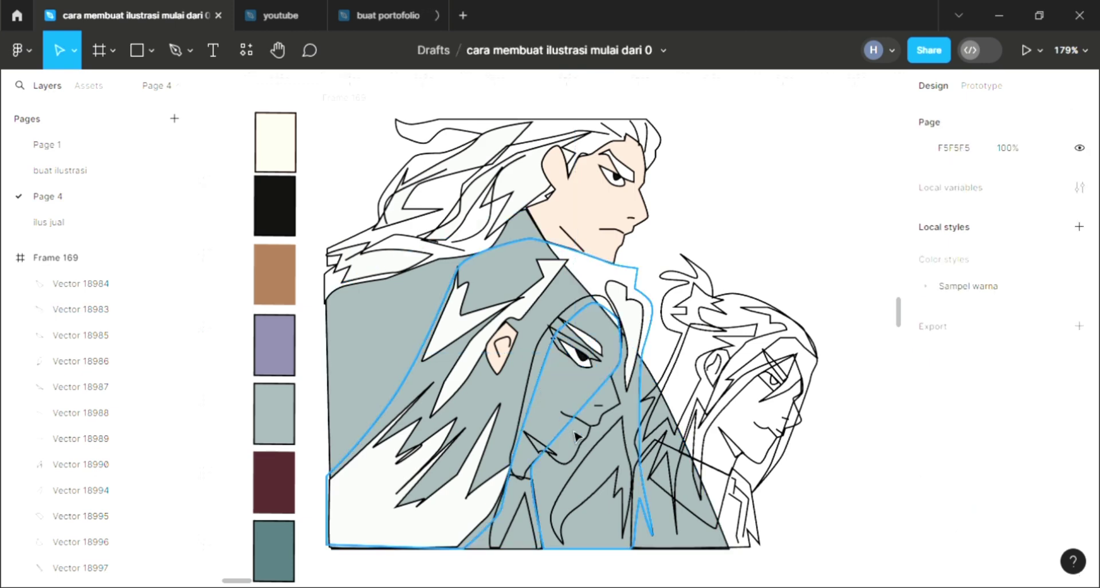
# Give the middle character's other eye shape a white FFFFFF fill
pyautogui.click(577, 437)
pyautogui.click(608, 423)
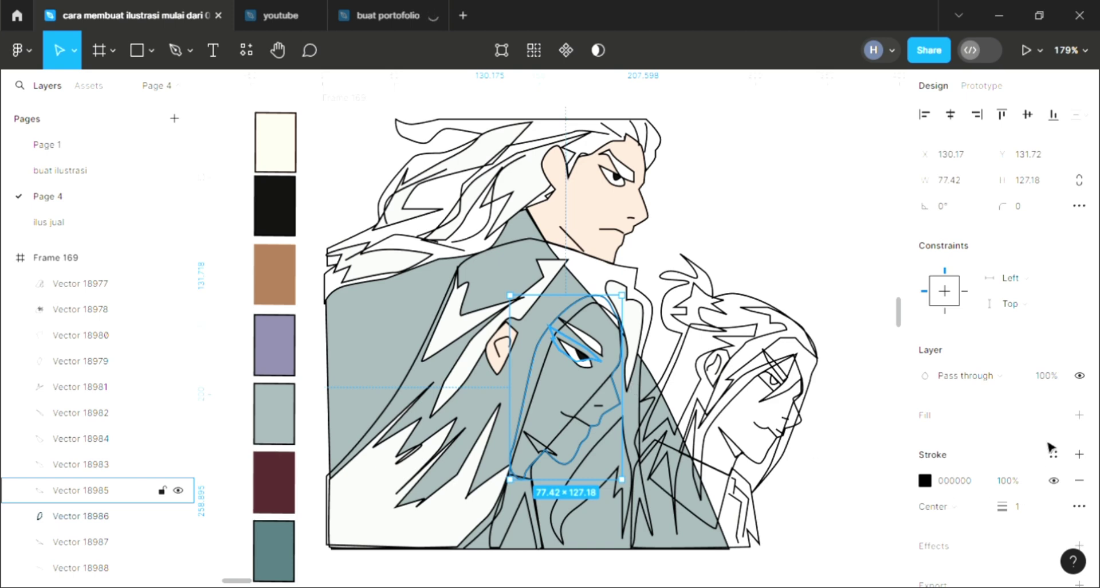
pyautogui.press('Tab')
pyautogui.click(1079, 415)
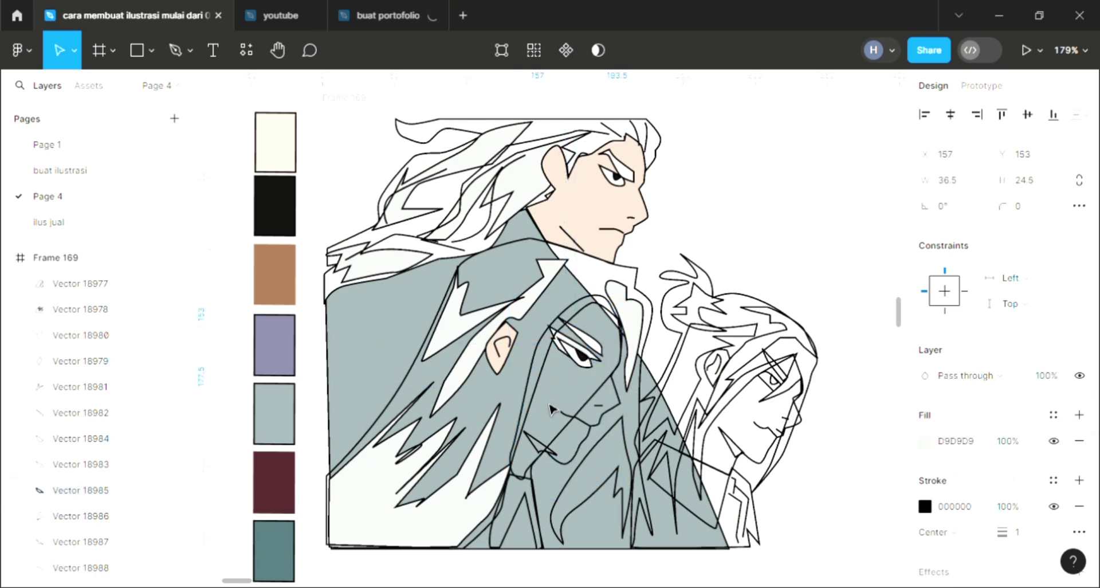
pyautogui.press('i')
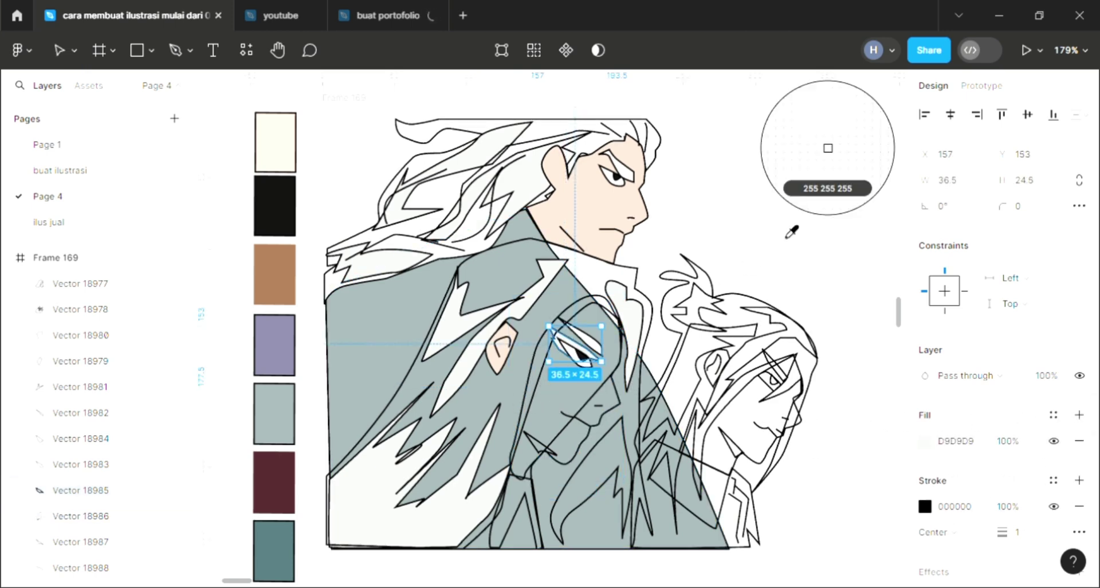
pyautogui.click(774, 255)
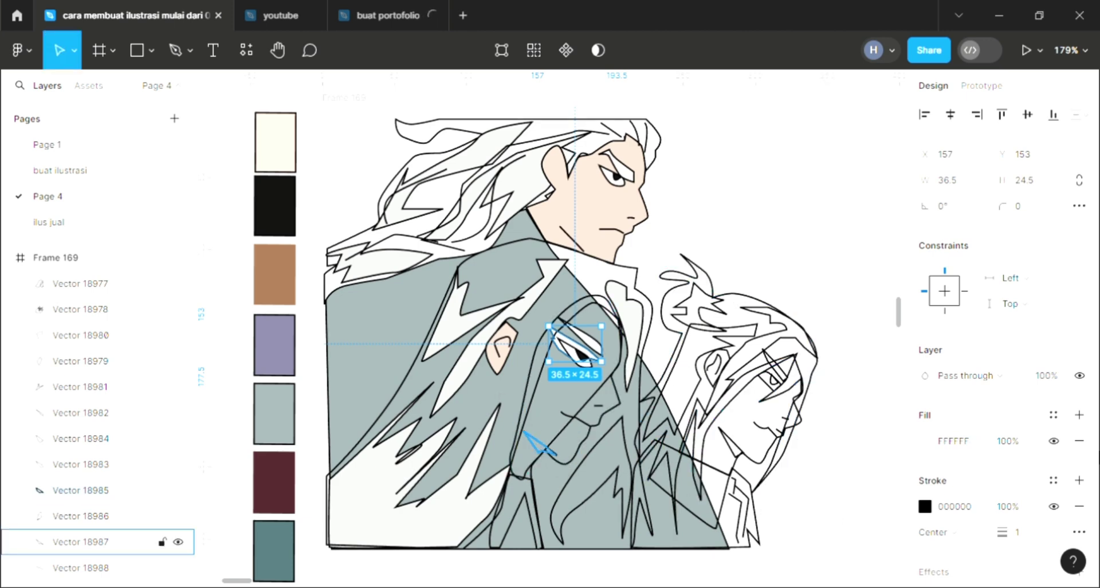
# Fill the small triangle below the face near-black 111111
pyautogui.click(540, 445)
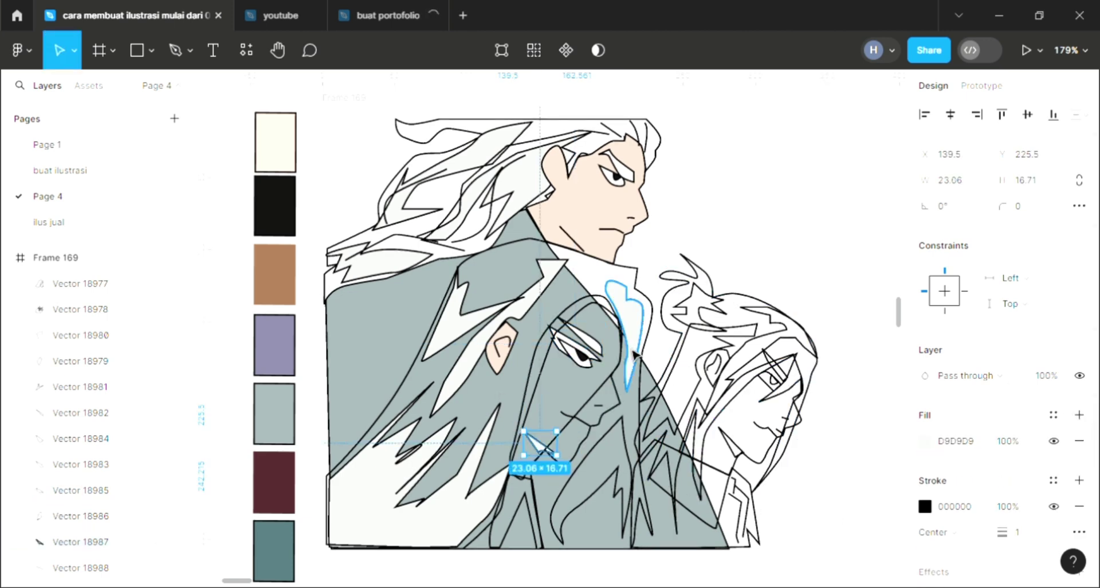
pyautogui.press('i')
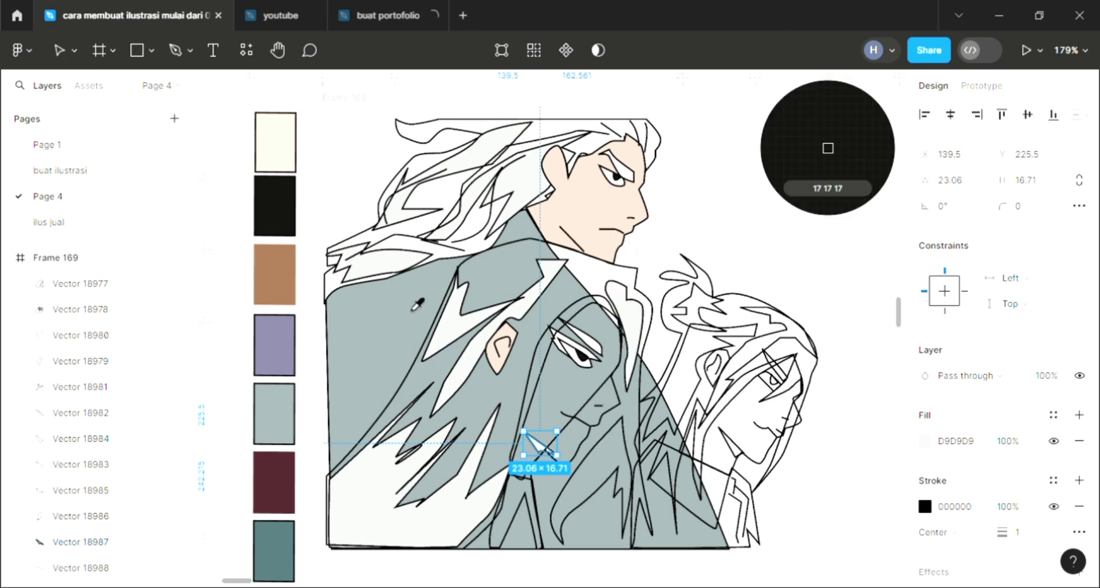
pyautogui.click(578, 429)
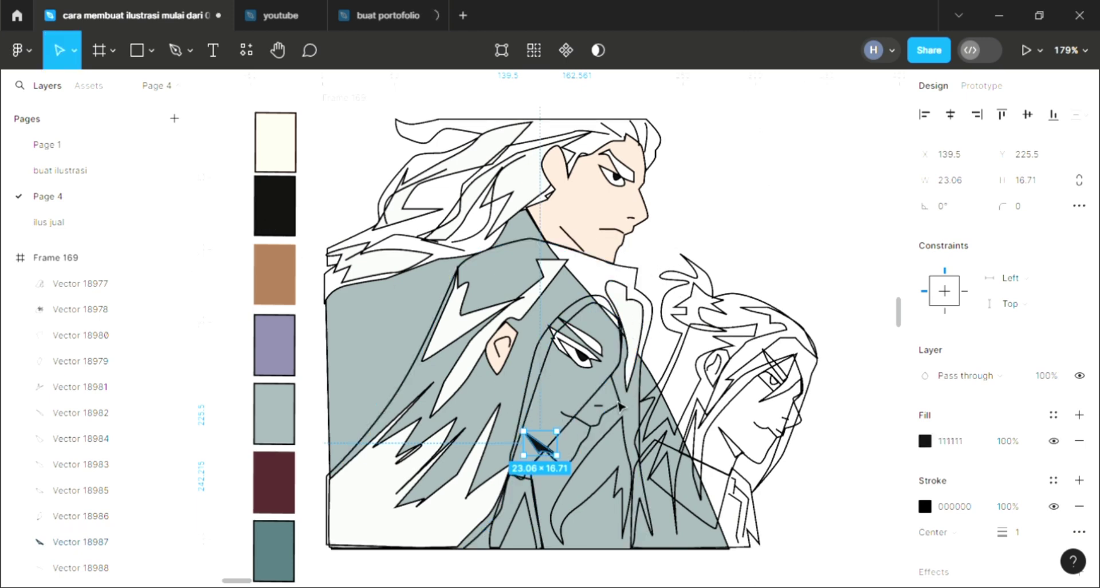
pyautogui.press('Escape')
pyautogui.hotkey('ctrl', 'z')
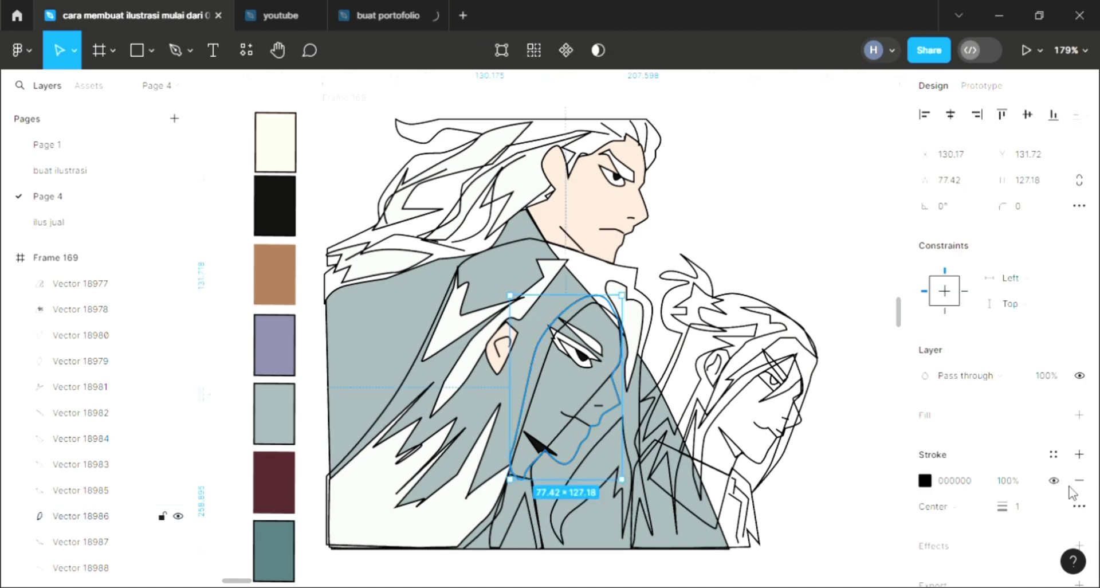
# Fill the middle character's face pale peach EDD0C1 and move the grey coat layer beneath it
pyautogui.click(1079, 414)
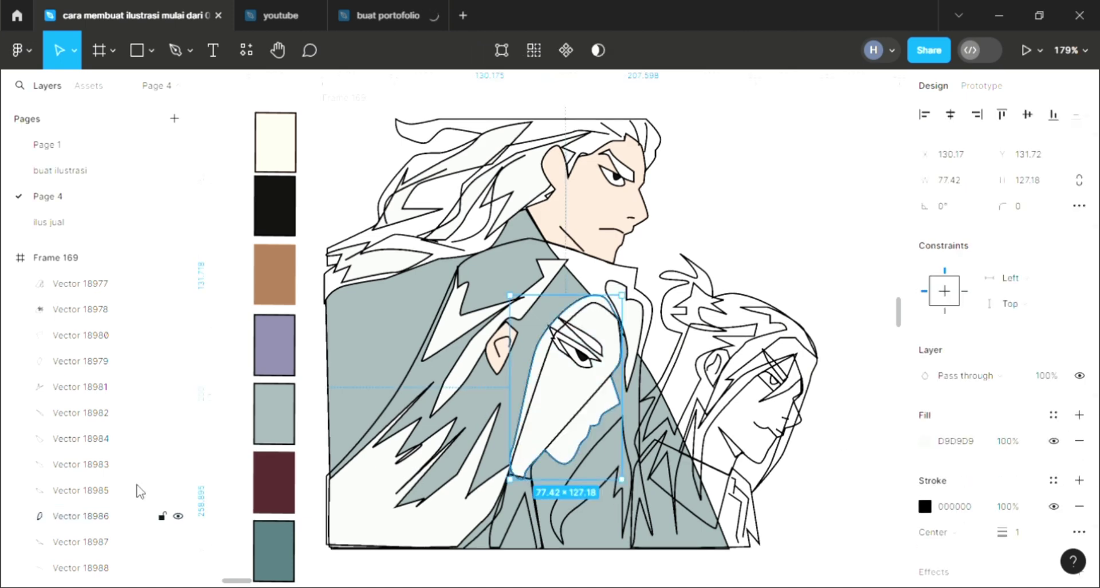
pyautogui.hotkey('ctrl', 'shift', '[')
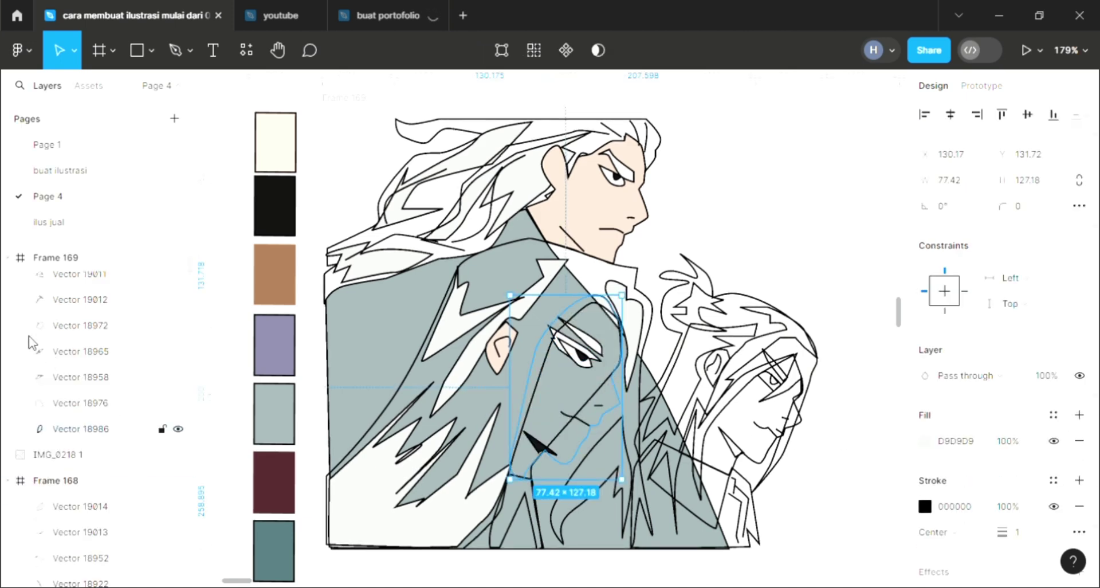
pyautogui.press('i')
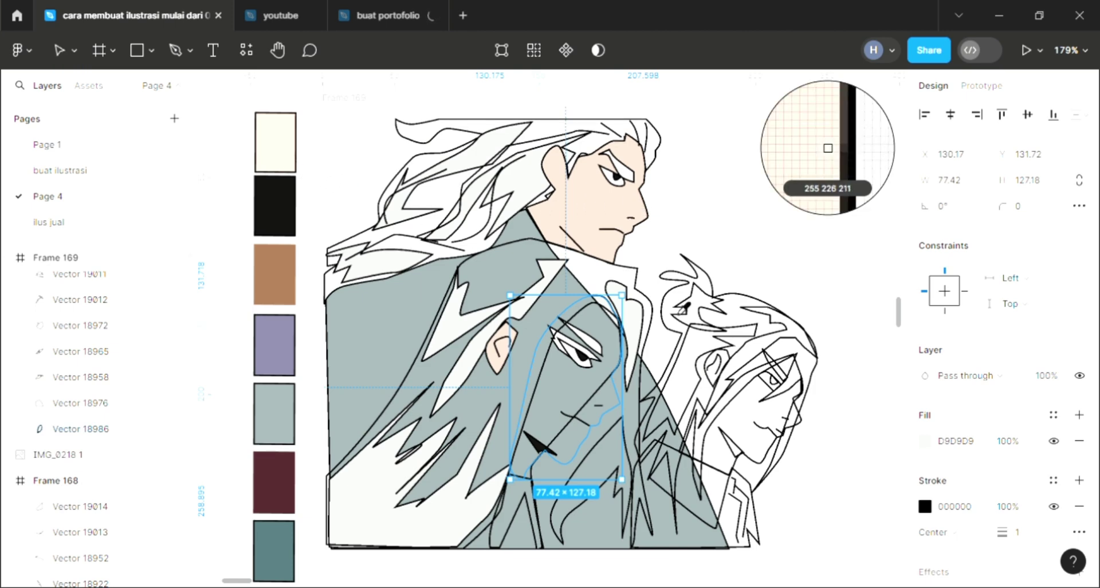
pyautogui.click(579, 160)
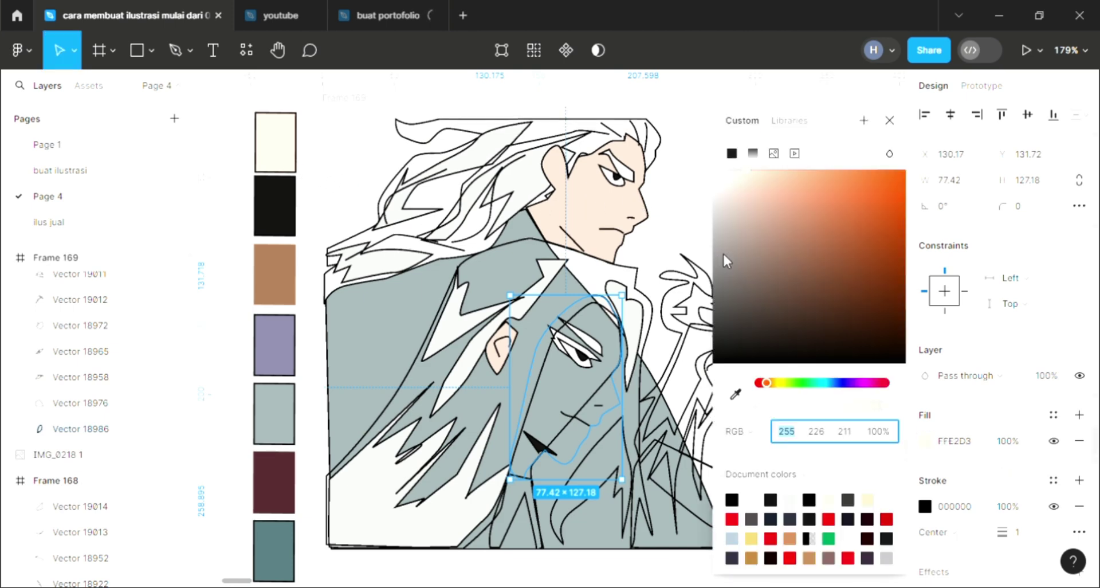
pyautogui.click(890, 120)
pyautogui.moveTo(81, 402)
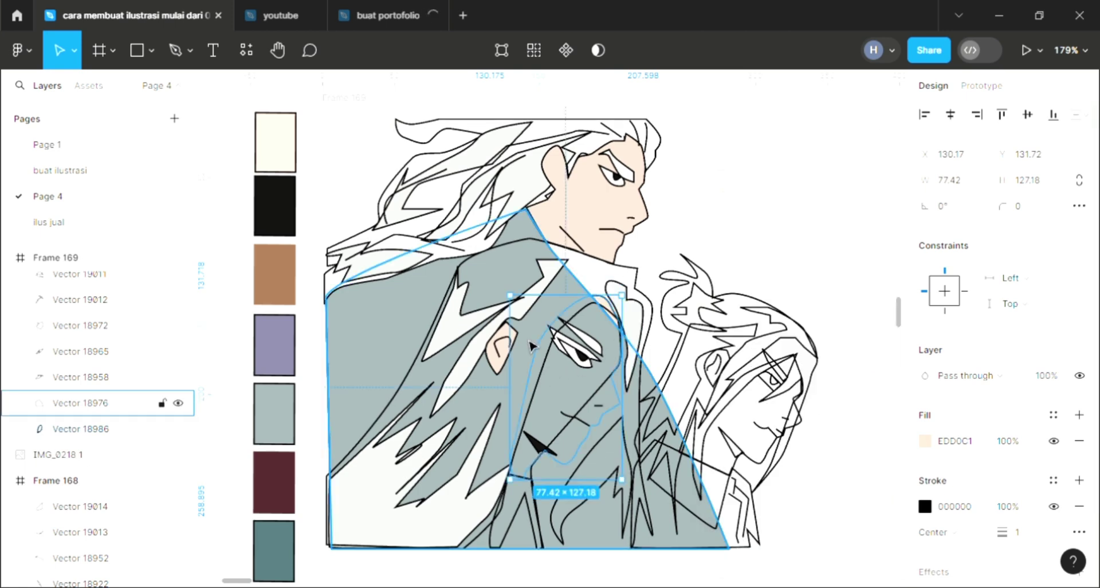
pyautogui.click(531, 345)
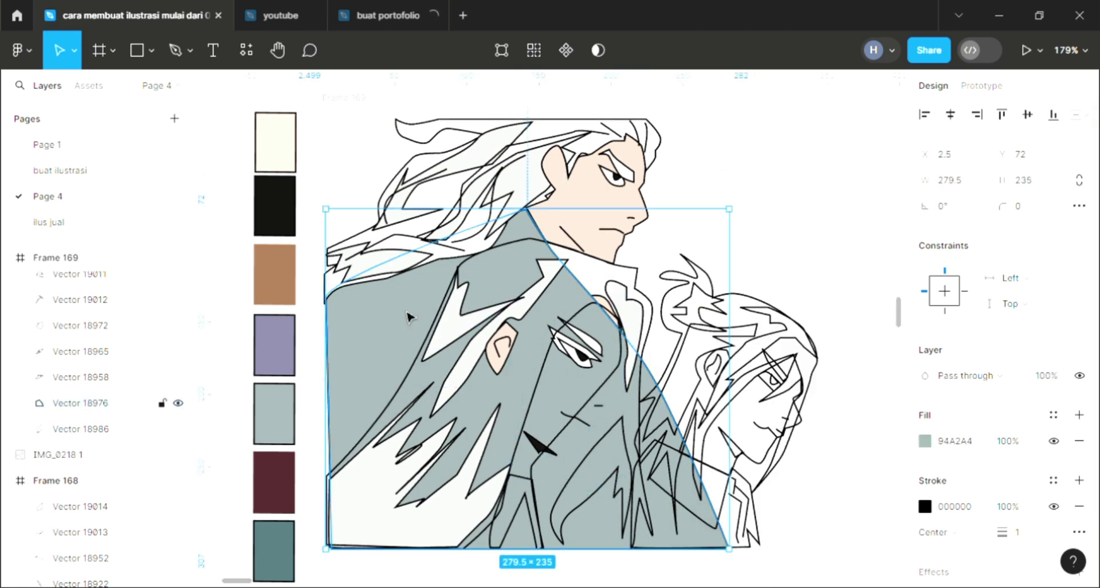
pyautogui.hotkey('ctrl', '[')
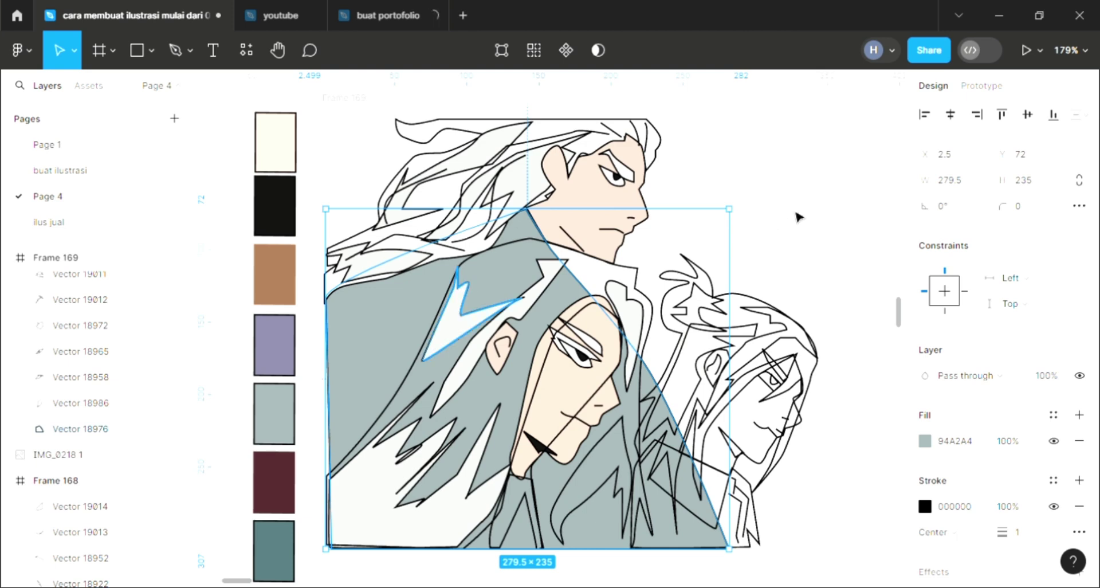
pyautogui.press('Escape')
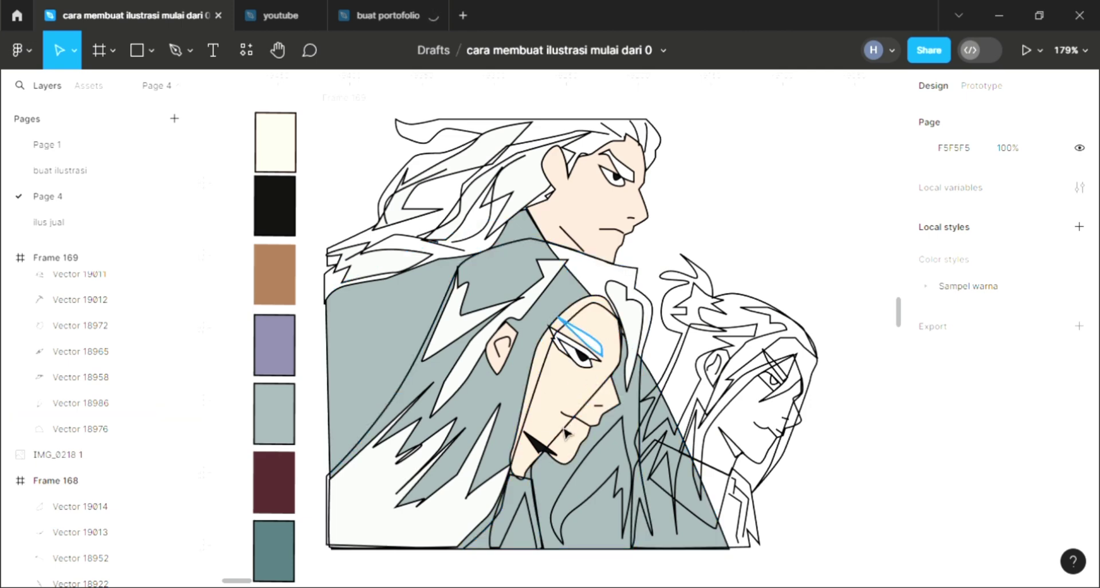
# Reorder layers so the middle character's white long hair sits above the grey cape
pyautogui.scroll(-2, 561, 438)
pyautogui.scroll(-1, 524, 445)
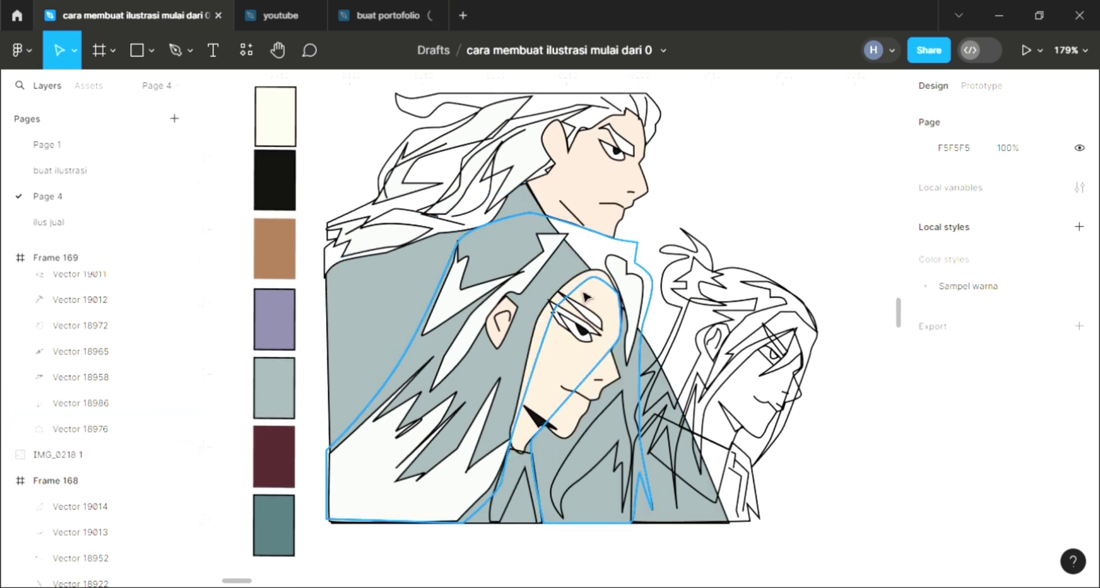
pyautogui.click(587, 296)
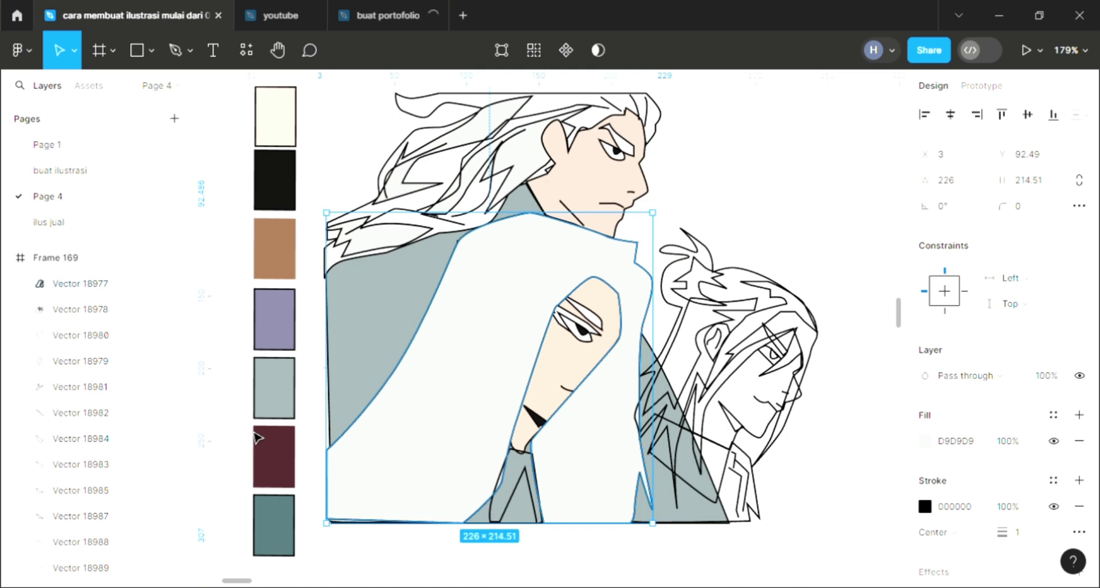
pyautogui.hotkey('ctrl', 'shift', '[')
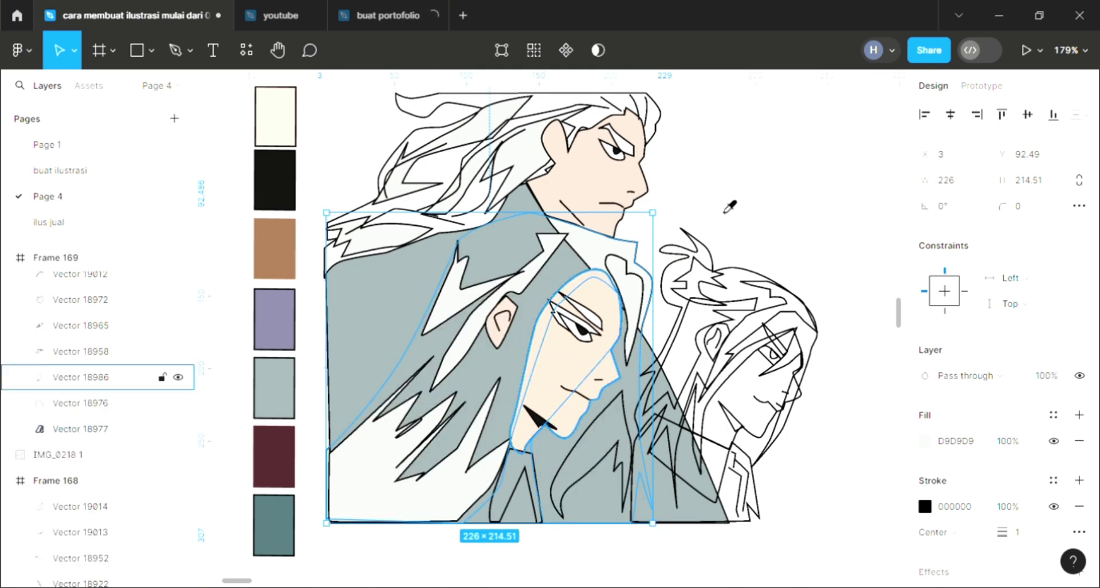
pyautogui.click(388, 314)
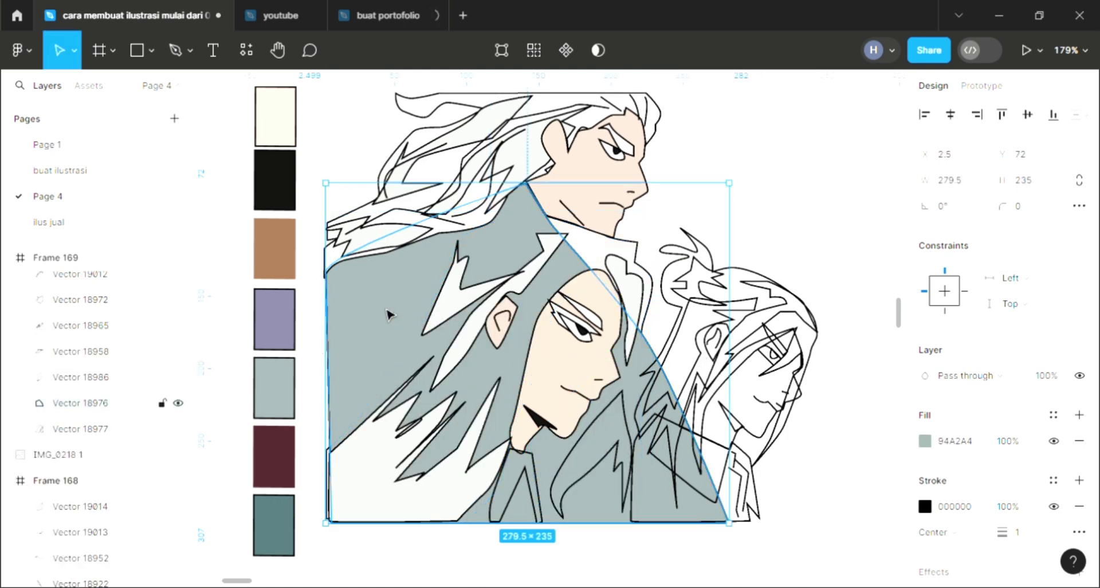
pyautogui.hotkey('ctrl', '[')
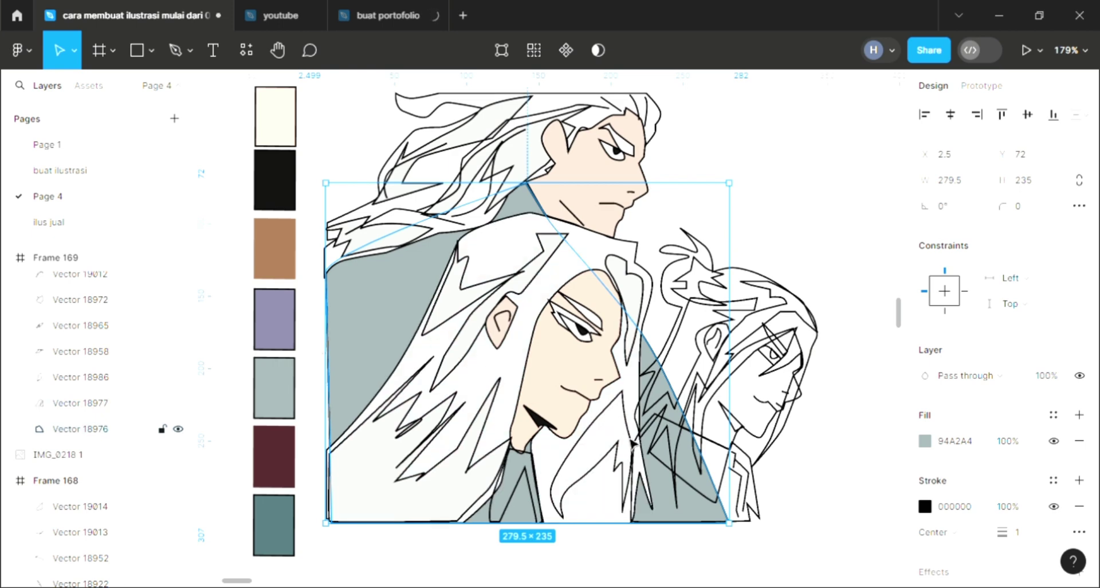
pyautogui.hotkey('shift', 'Tab')
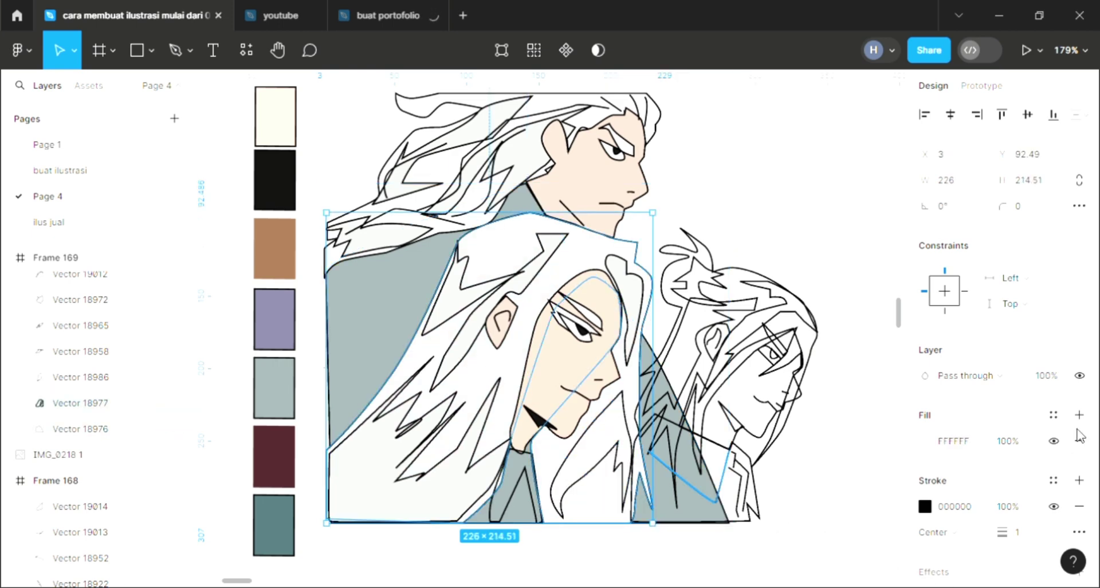
pyautogui.hotkey('ctrl', 'z')
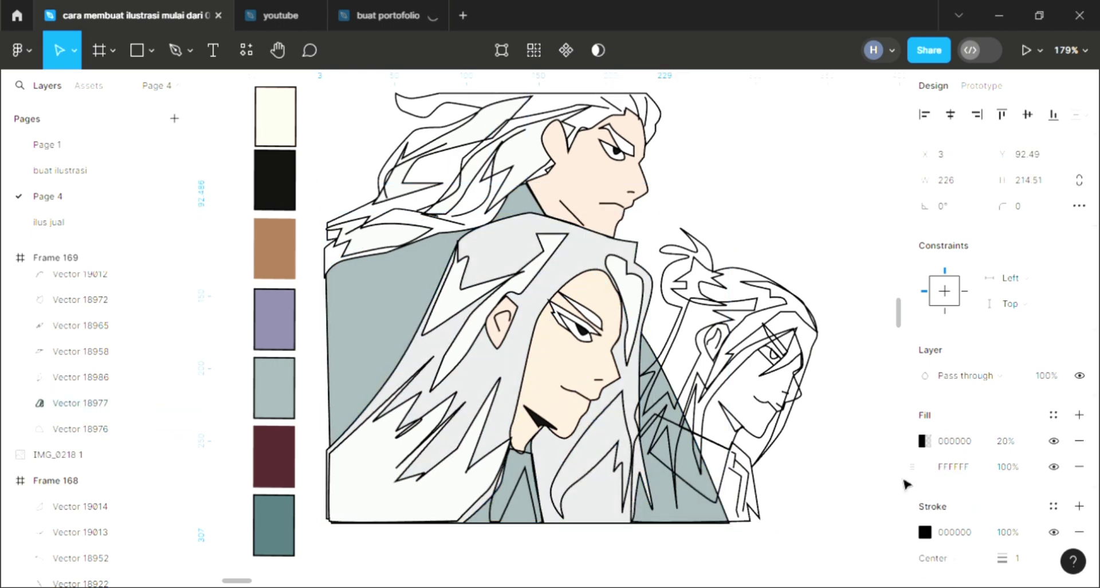
pyautogui.hotkey('ctrl', 'shift', 'z')
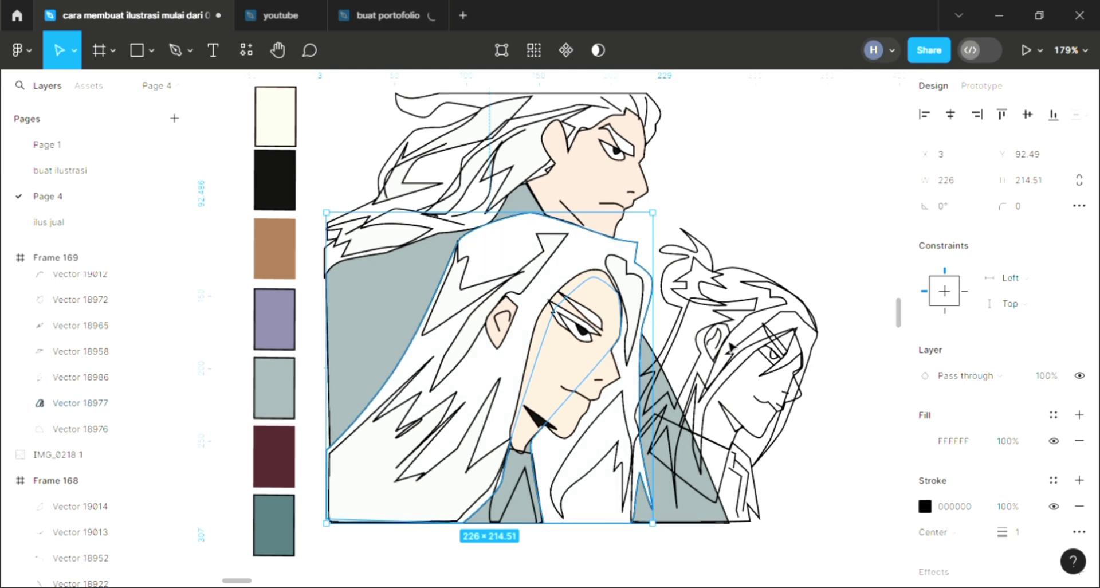
pyautogui.press('Escape')
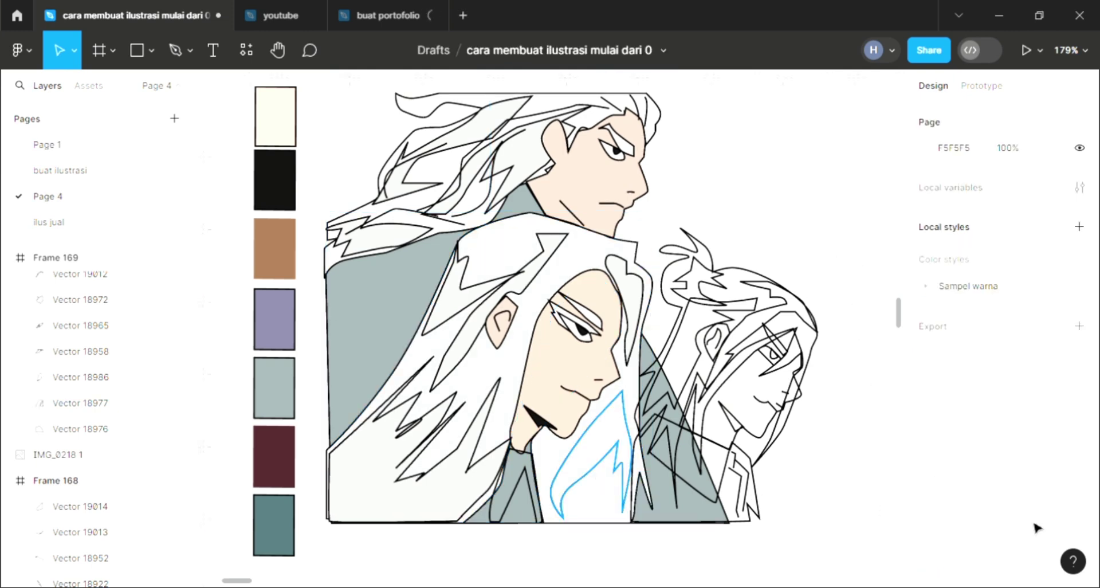
# Add a fill to the small hair section below the middle character's face
pyautogui.hotkey('ctrl', 'z')
pyautogui.moveTo(936, 421)
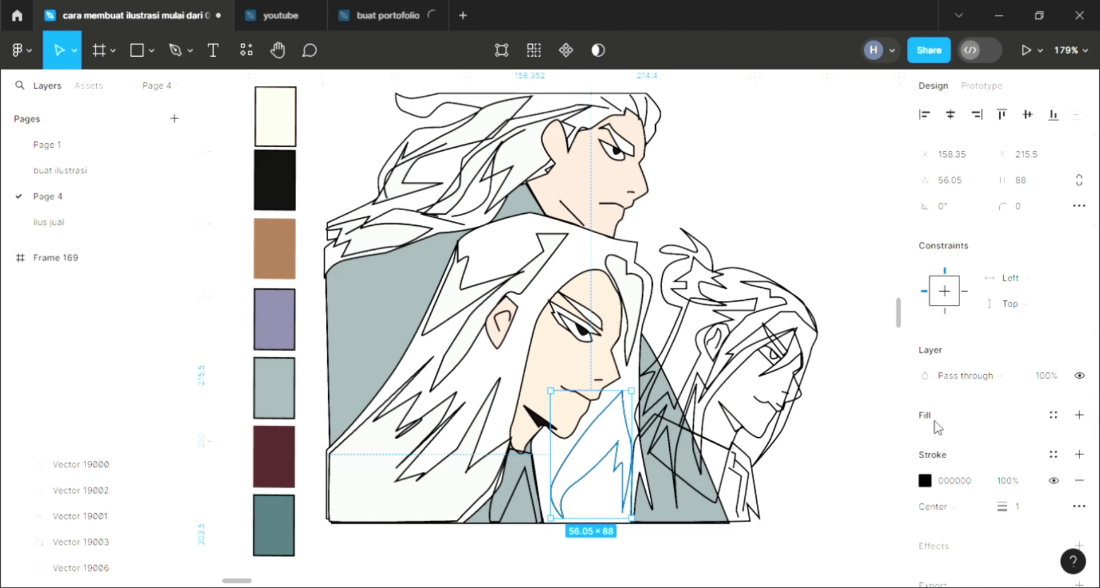
pyautogui.hotkey('ctrl', 'shift', 'z')
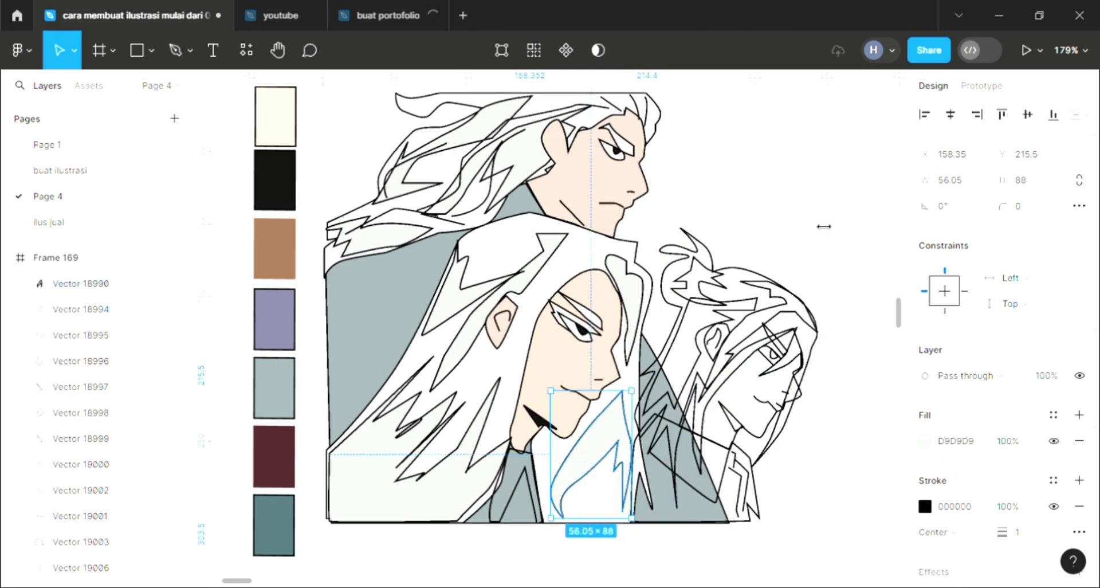
pyautogui.press('Escape')
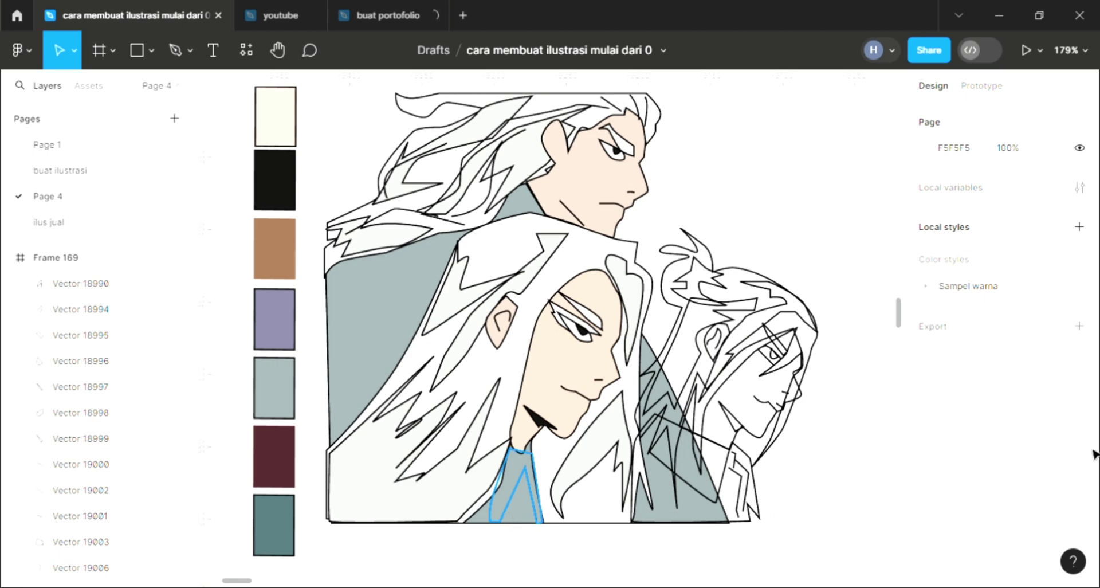
# Fill the collar under the chin with the palette's muted purple 817F9B
pyautogui.hotkey('ctrl', 'z')
pyautogui.hotkey('ctrl', 'shift', 'z')
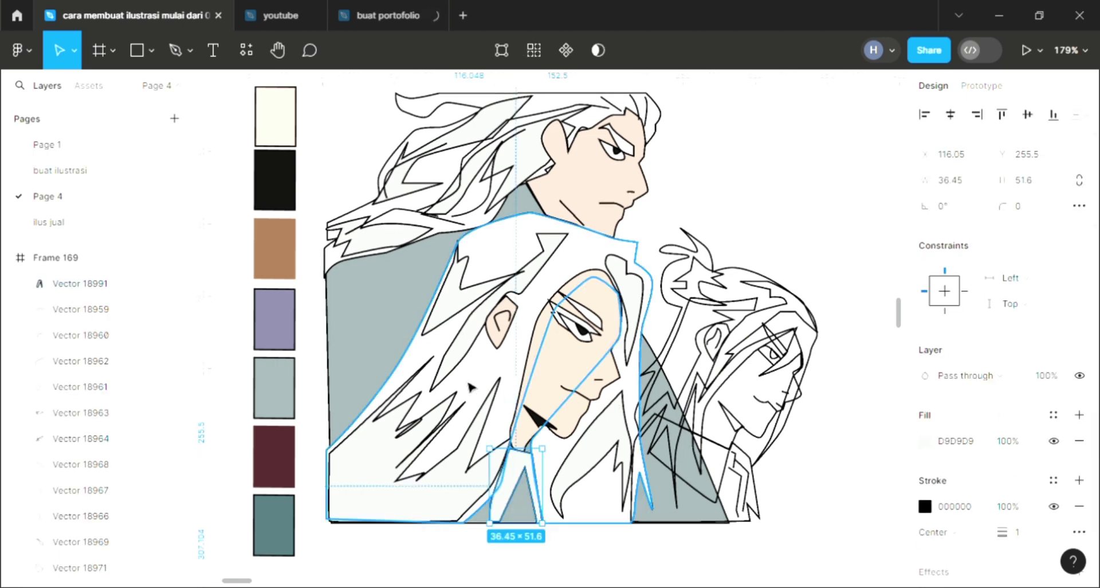
pyautogui.press('i')
pyautogui.click(286, 337)
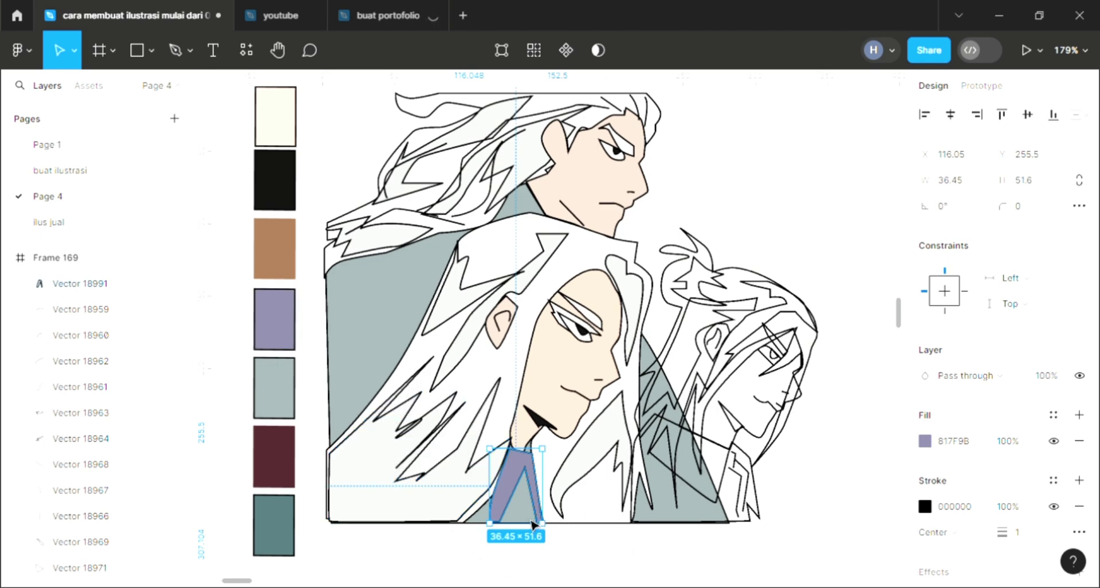
pyautogui.click(479, 551)
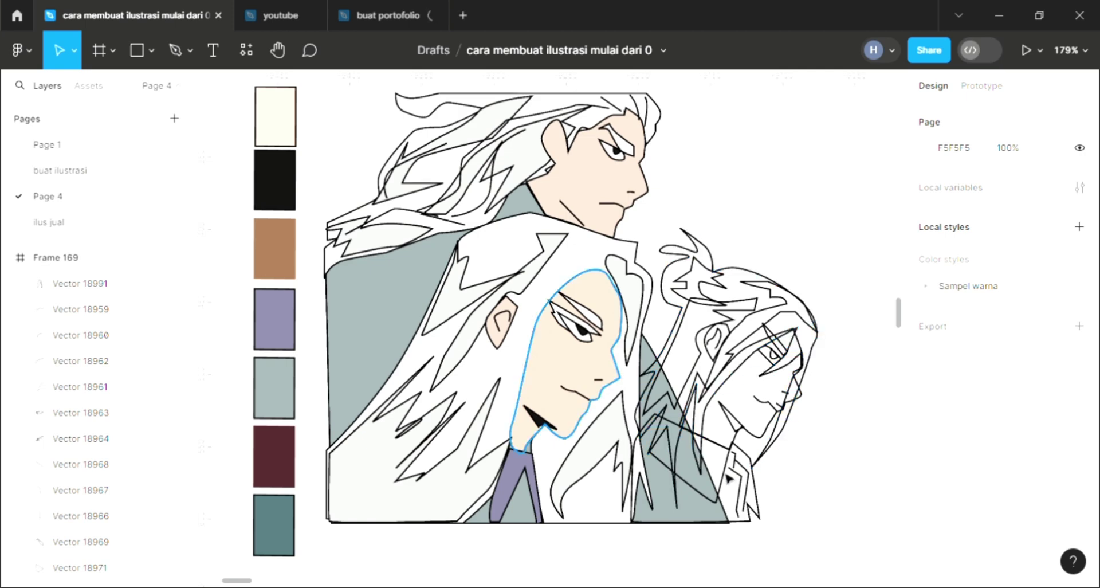
pyautogui.hscroll(1, 673, 487)
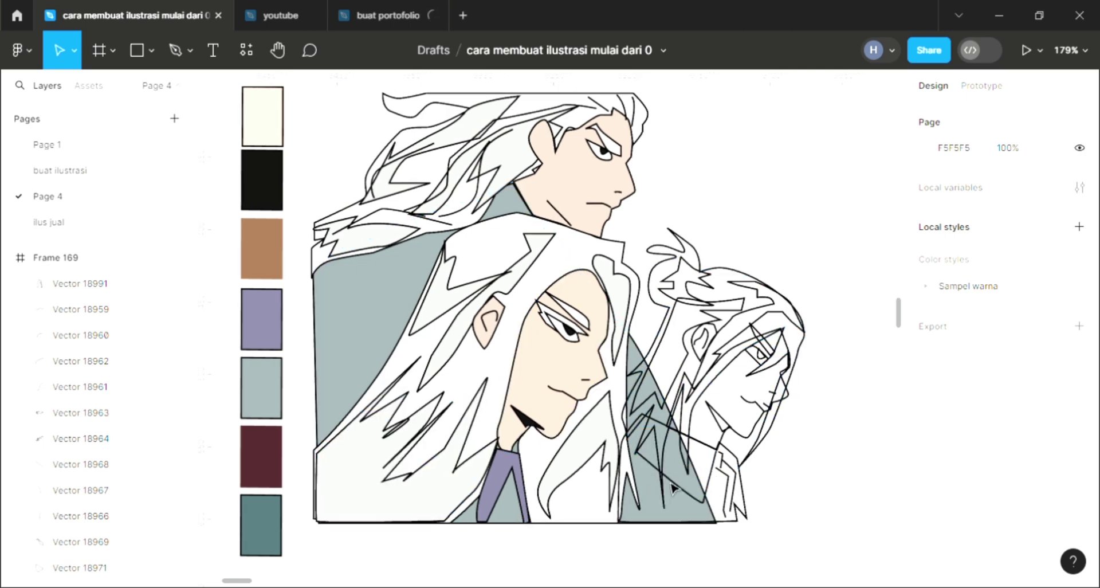
pyautogui.hscroll(2, 630, 490)
# Add light grey fills to the right character's hair shape and the small piece above the head
pyautogui.hscroll(2, 628, 489)
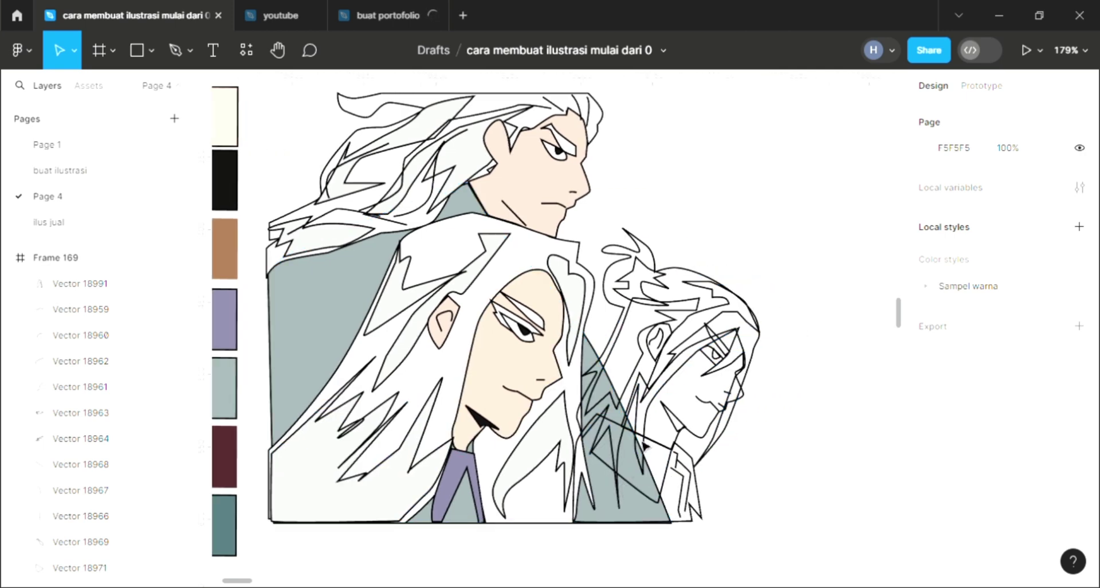
pyautogui.scroll(2, 659, 424)
pyautogui.scroll(1, 688, 355)
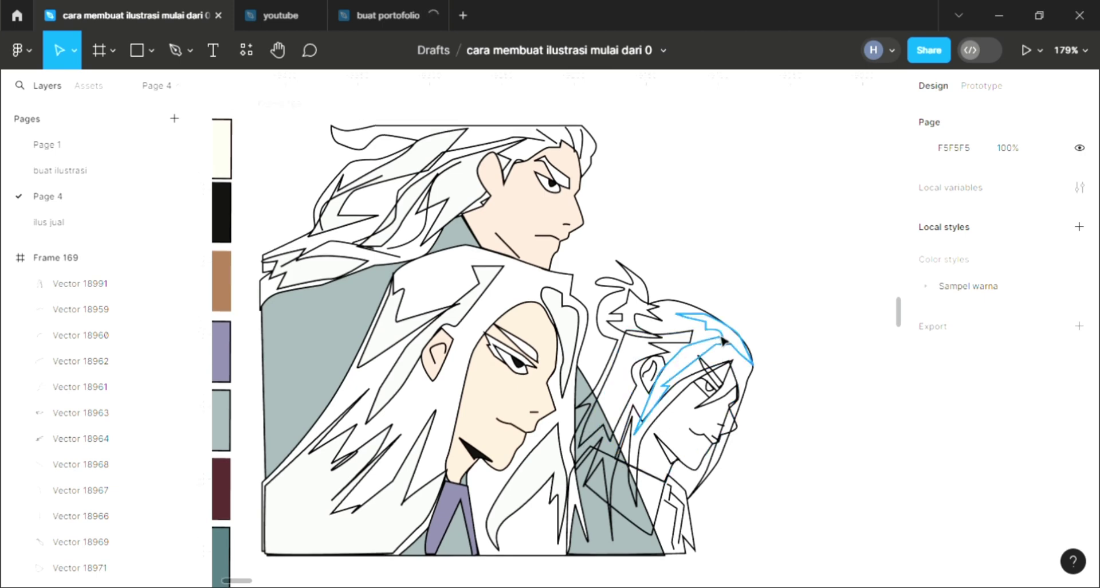
pyautogui.click(716, 330)
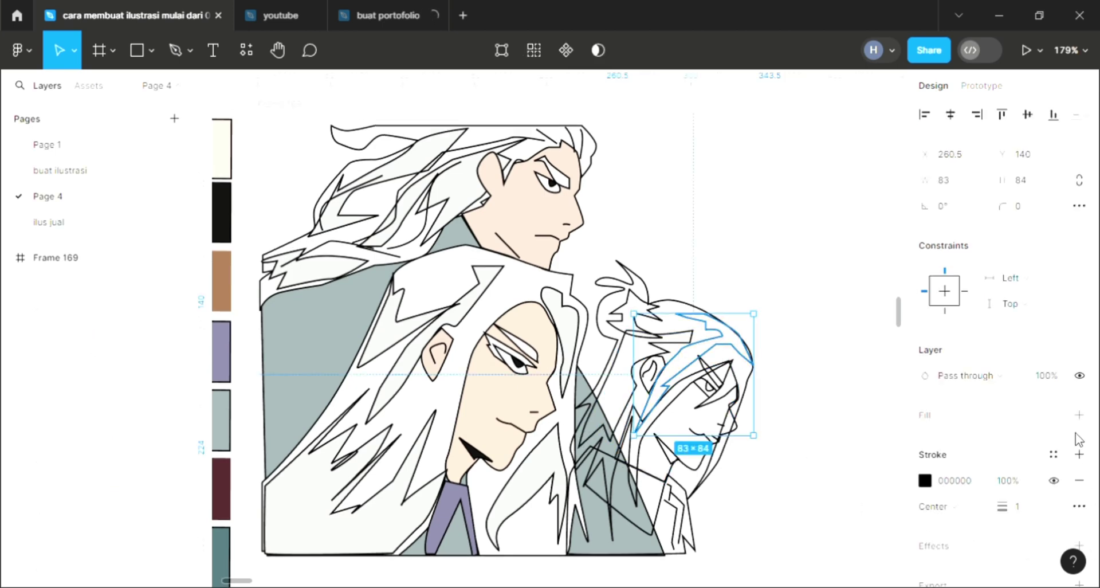
pyautogui.click(1079, 414)
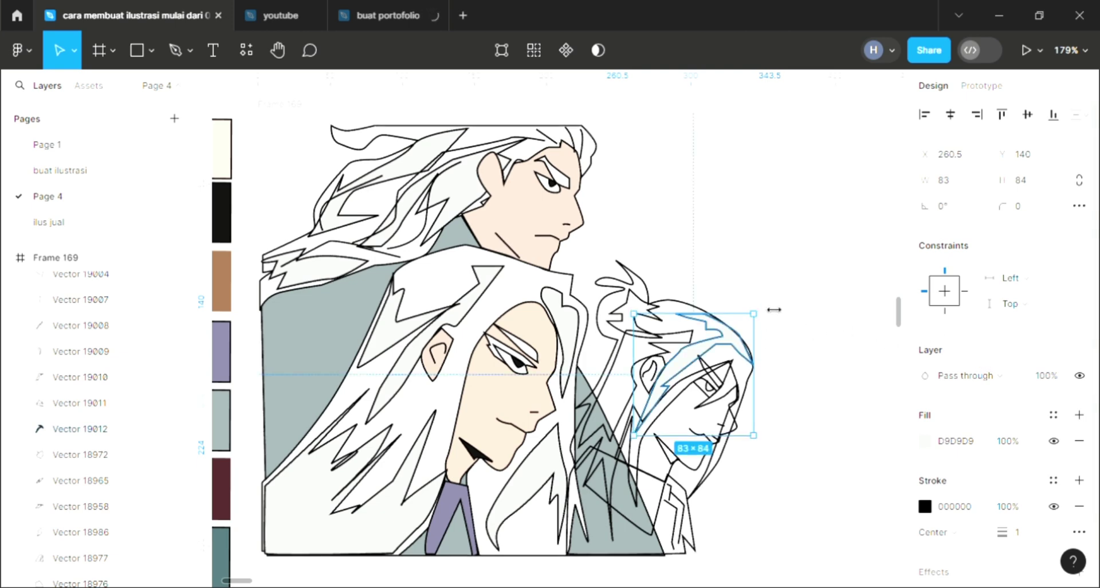
pyautogui.click(647, 332)
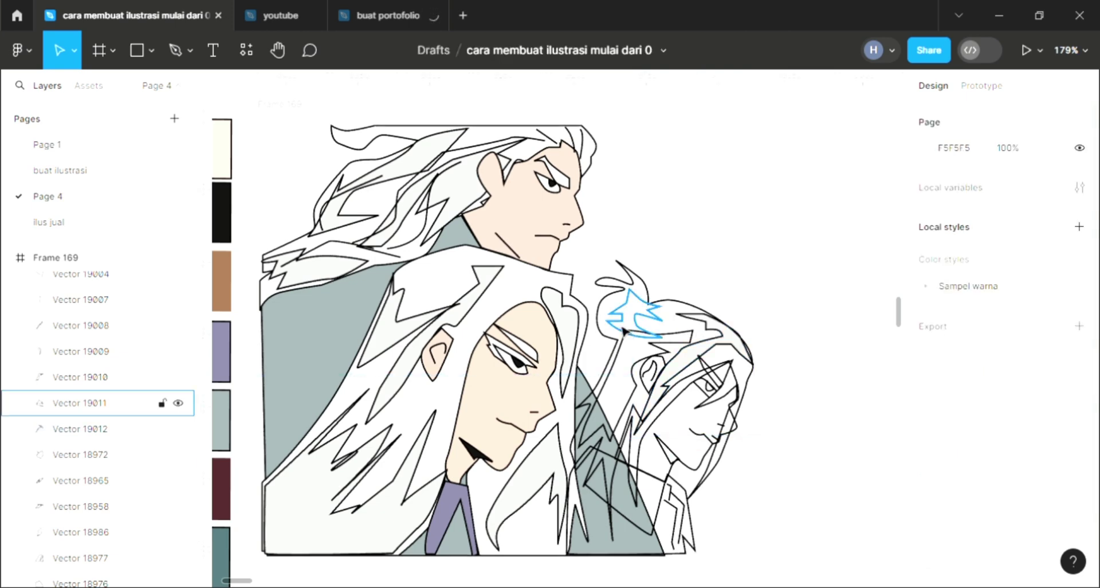
pyautogui.hotkey('ctrl', 'z')
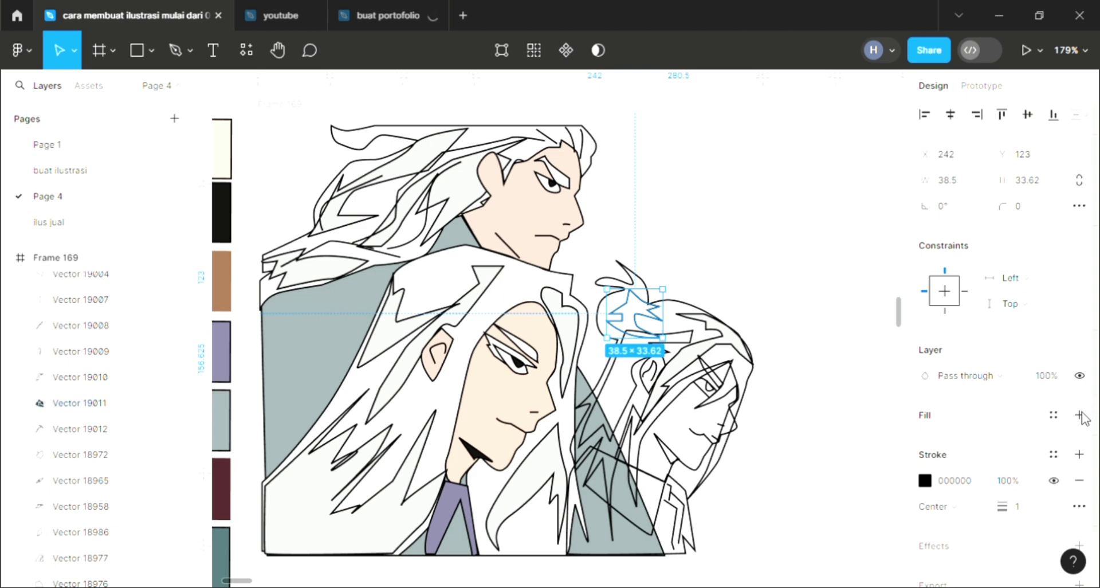
pyautogui.hotkey('ctrl', 'shift', 'z')
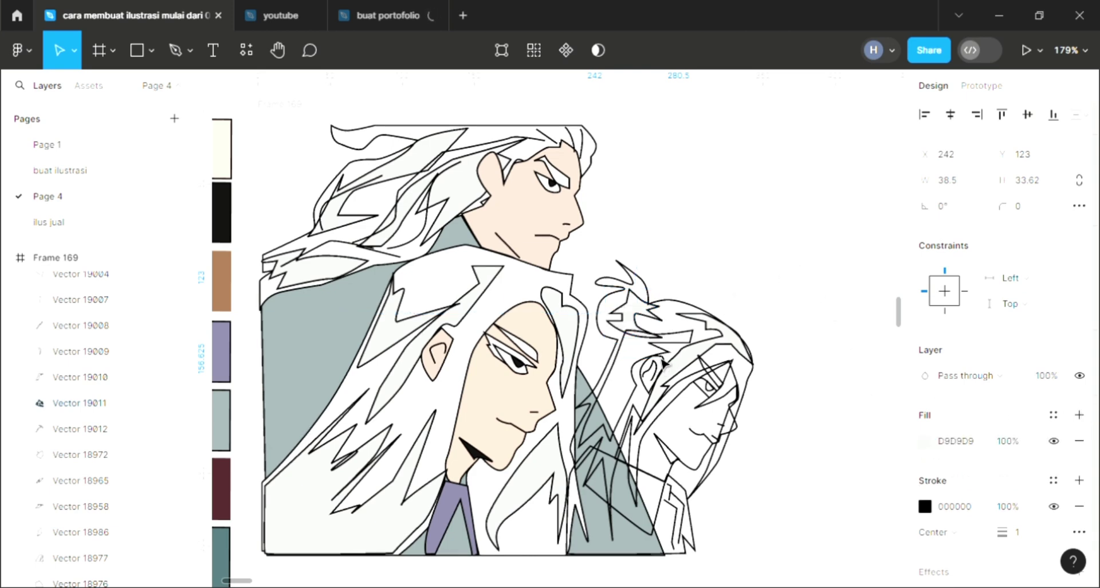
pyautogui.click(665, 362)
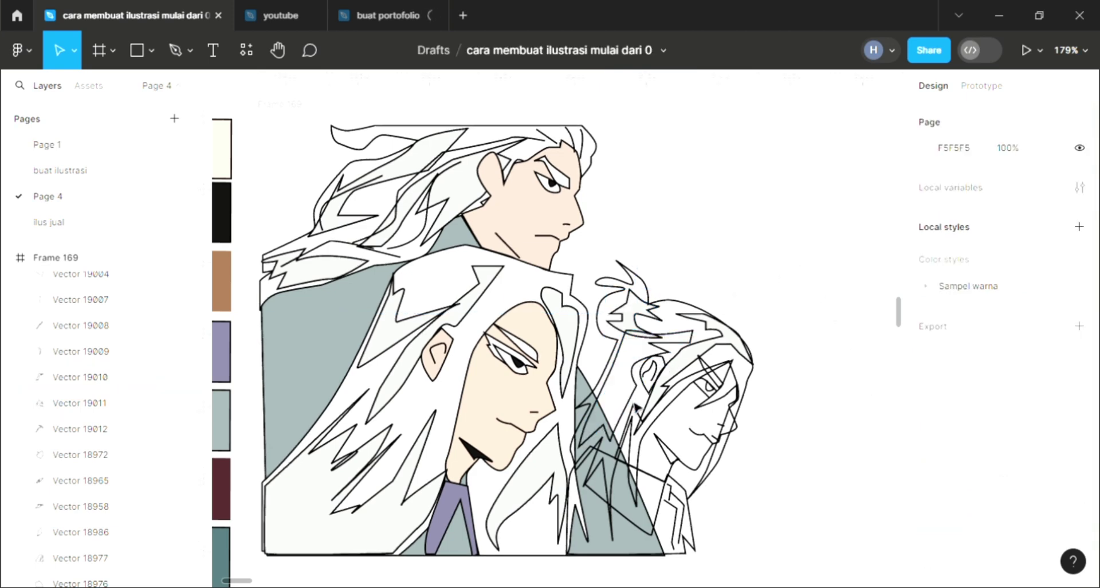
pyautogui.click(607, 372)
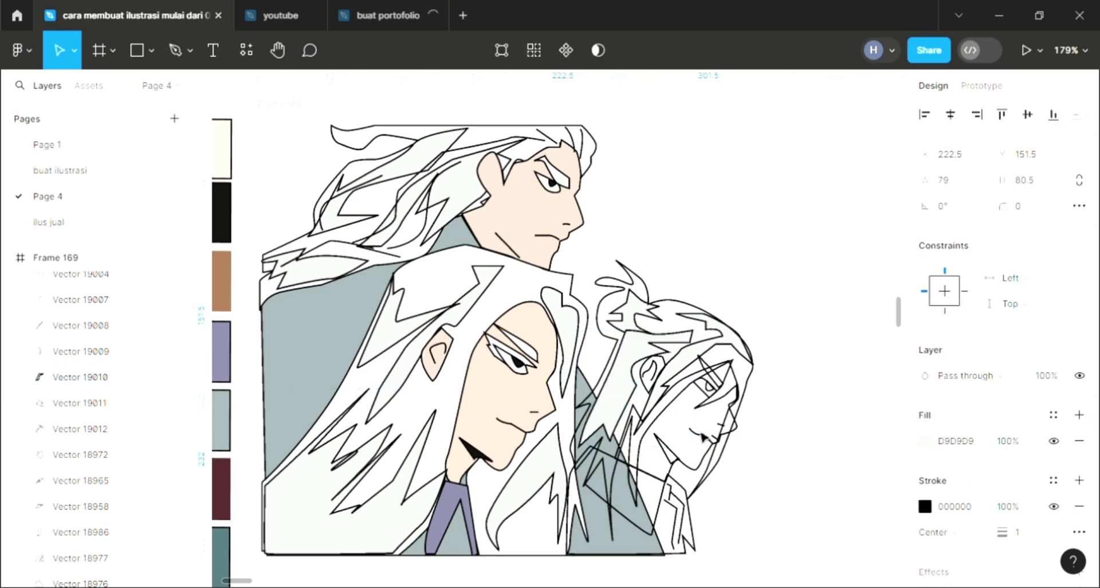
# Send the ear two steps back and fill it with the pale peach EDD0C1 skin tone
pyautogui.click(652, 373)
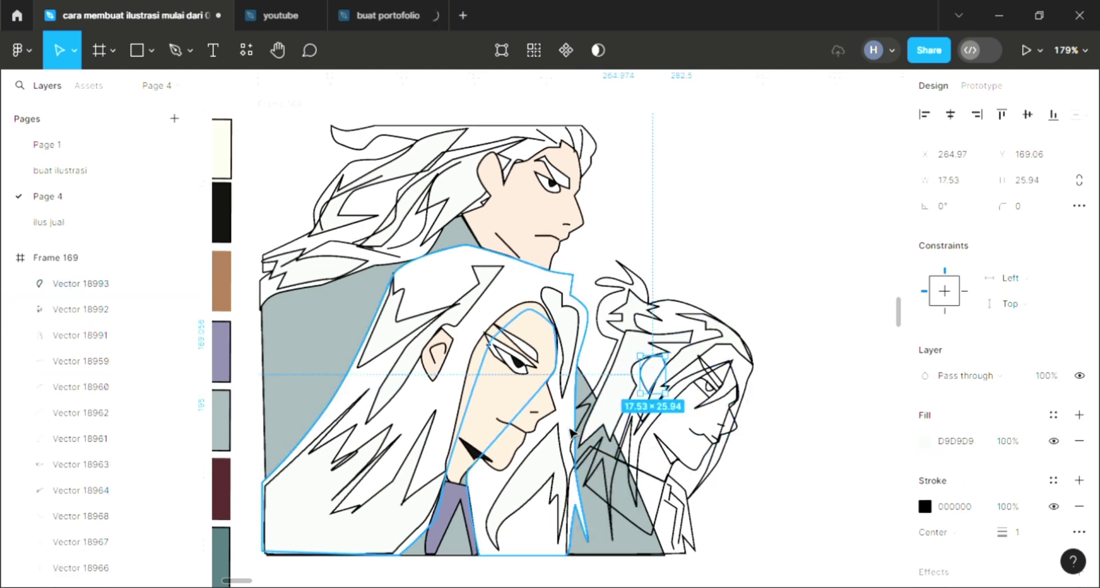
pyautogui.hotkey('ctrl', '[')
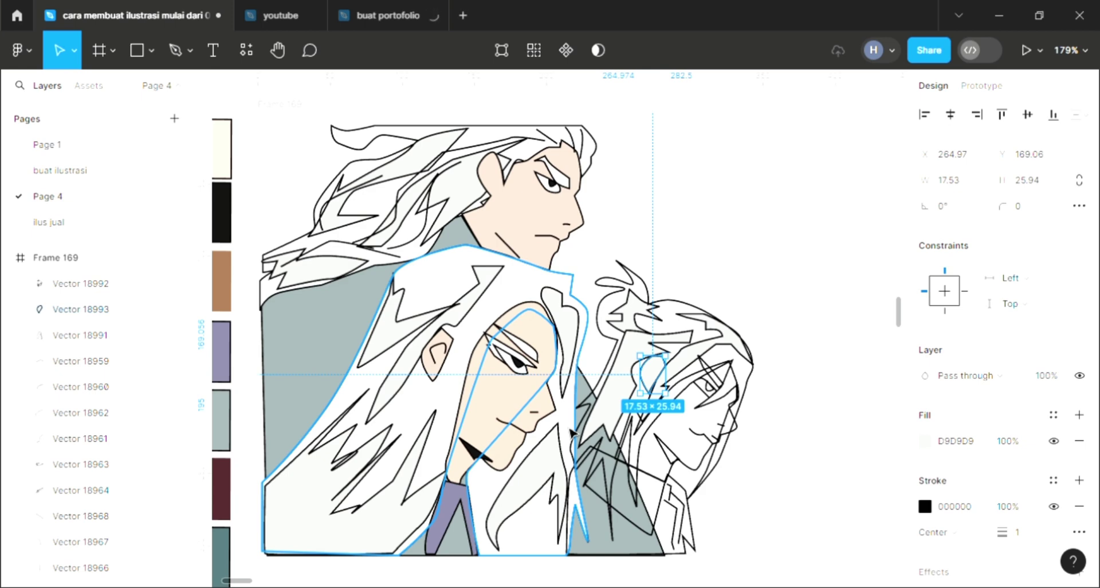
pyautogui.hotkey('ctrl', '[')
pyautogui.hotkey('ctrl', '[')
pyautogui.hotkey('ctrl', '[')
pyautogui.hotkey('ctrl', '[')
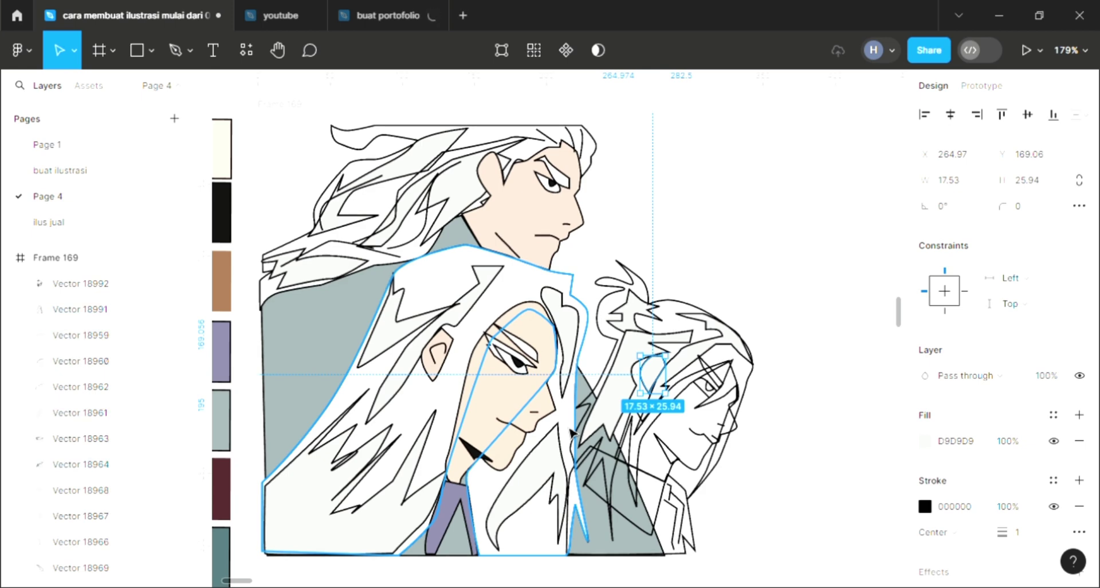
pyautogui.press('i')
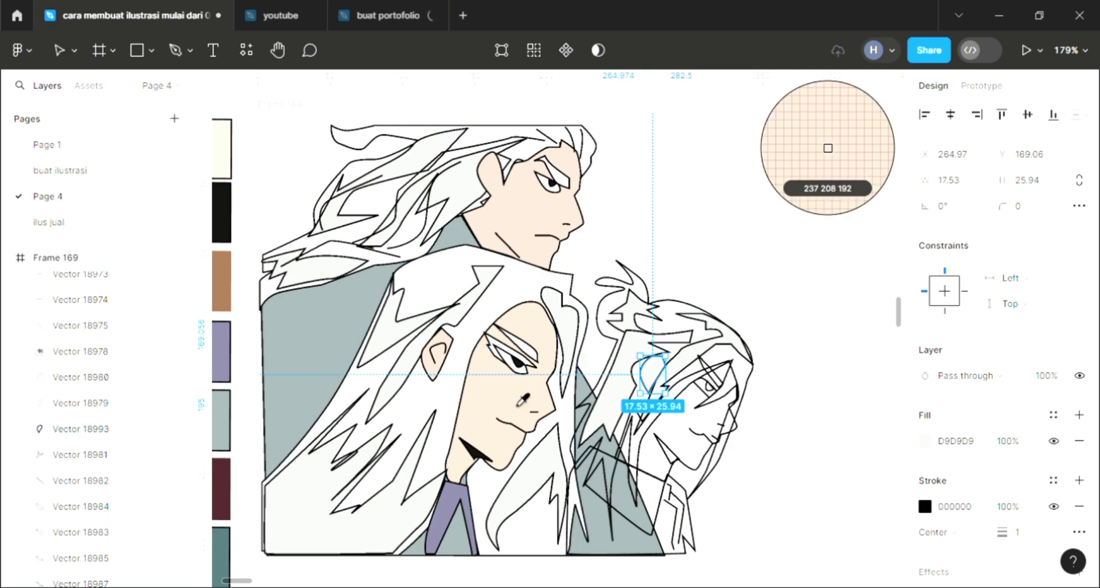
pyautogui.click(523, 401)
pyautogui.click(748, 427)
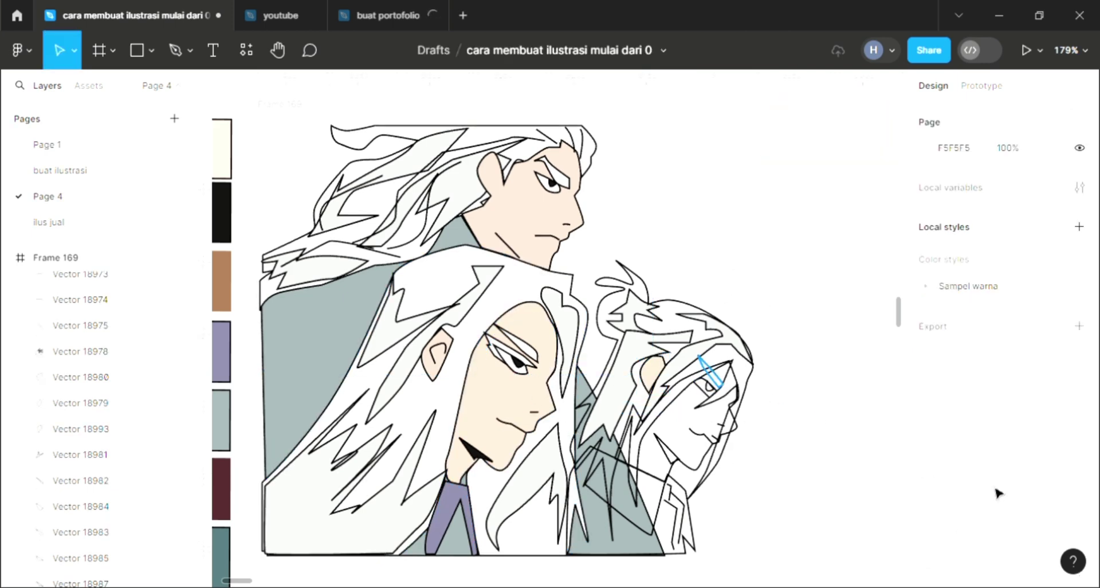
# Fill the right character's thin eye shape with teal 4F6F75 using the eyedropper
pyautogui.click(711, 372)
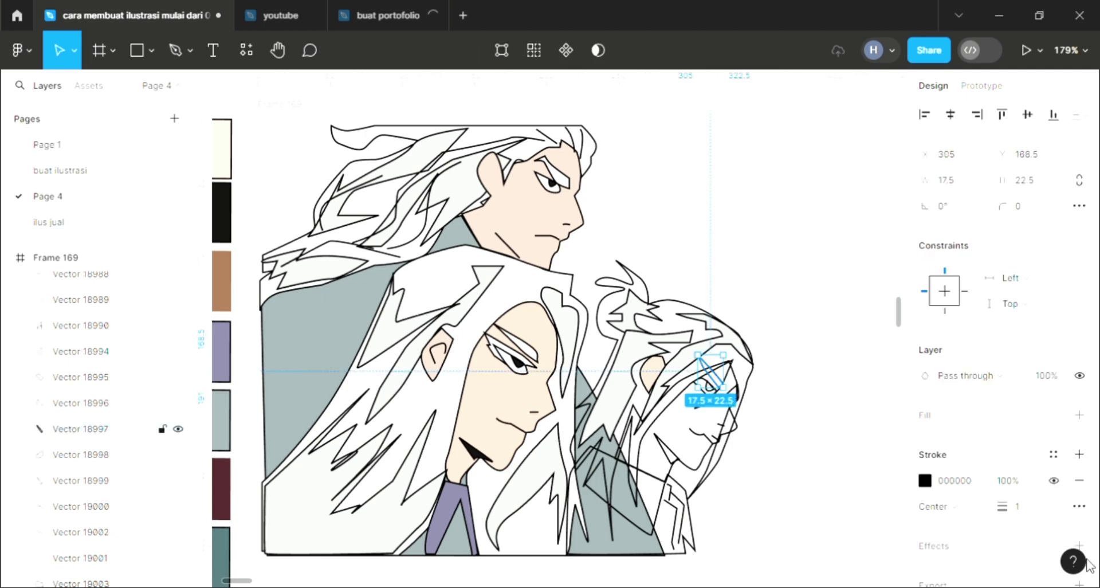
pyautogui.click(1080, 416)
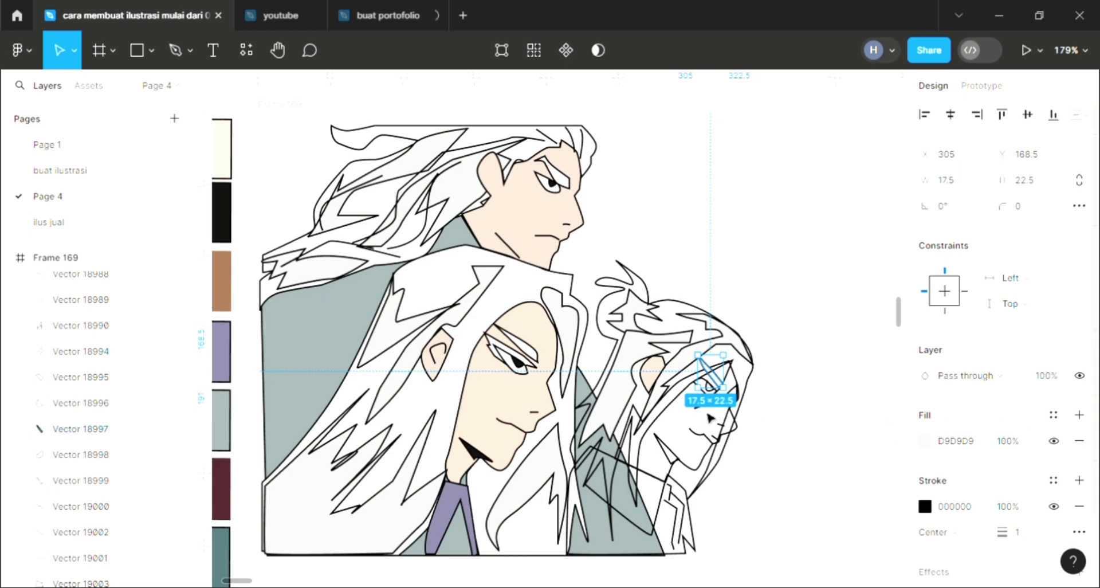
pyautogui.hscroll(-2, 711, 418)
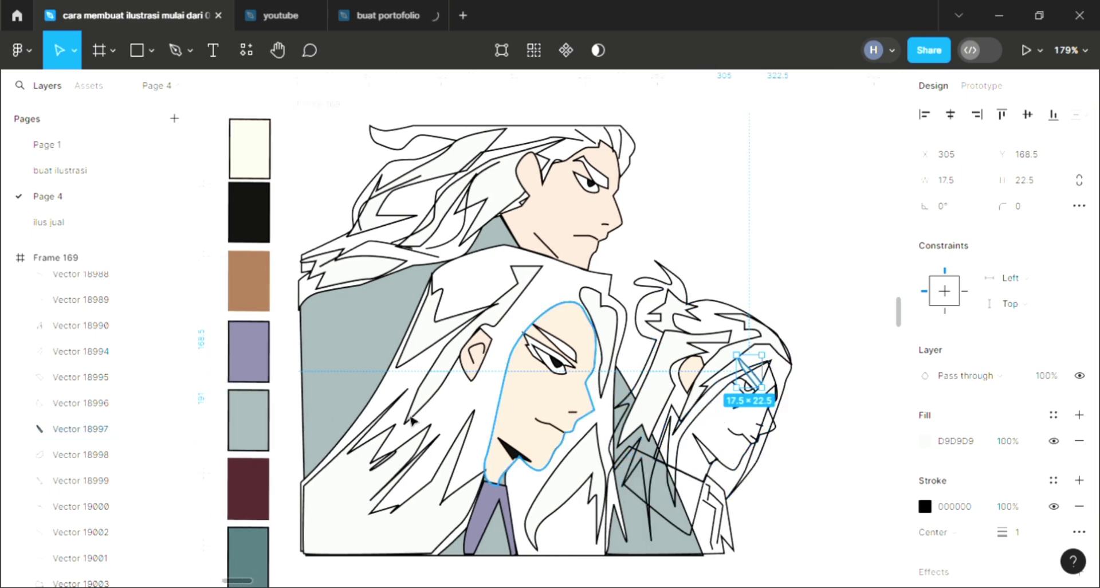
pyautogui.press('i')
pyautogui.click(268, 571)
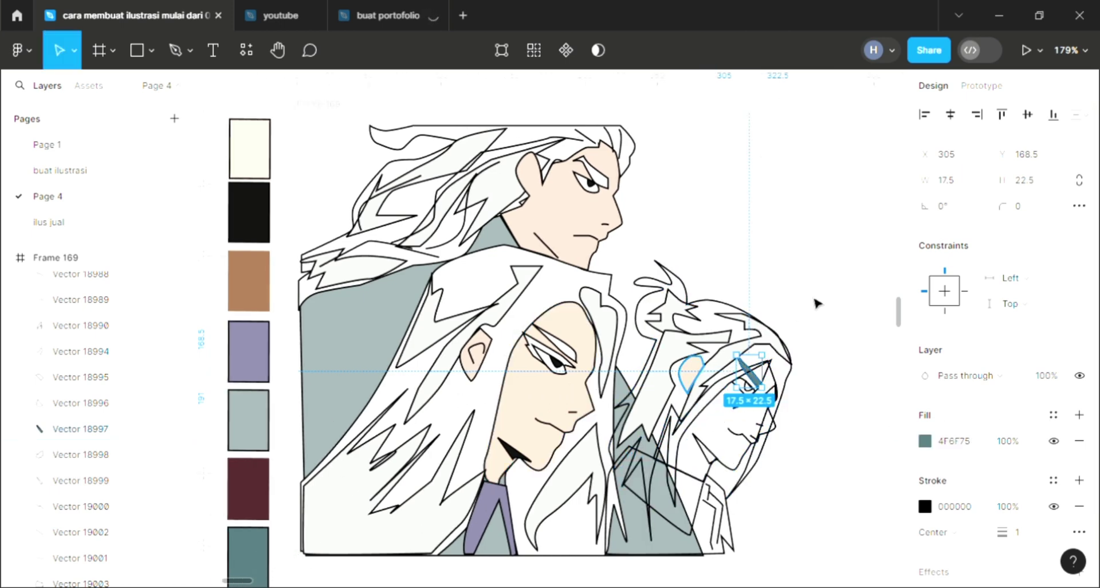
# Fill the right character's hair outline teal 4F6F75 and send it behind the line-art
pyautogui.click(791, 392)
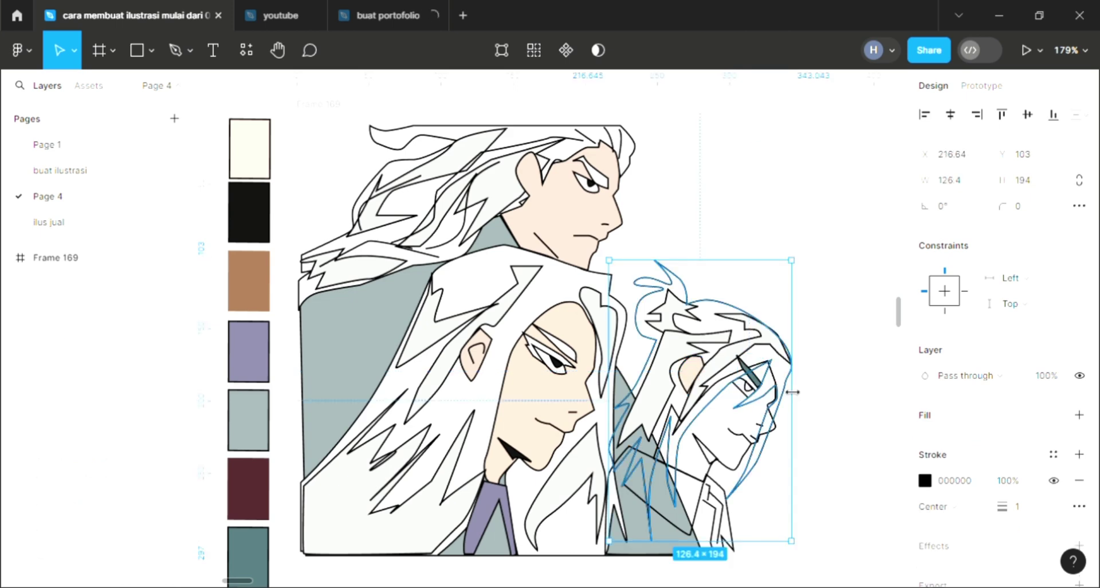
pyautogui.click(1079, 415)
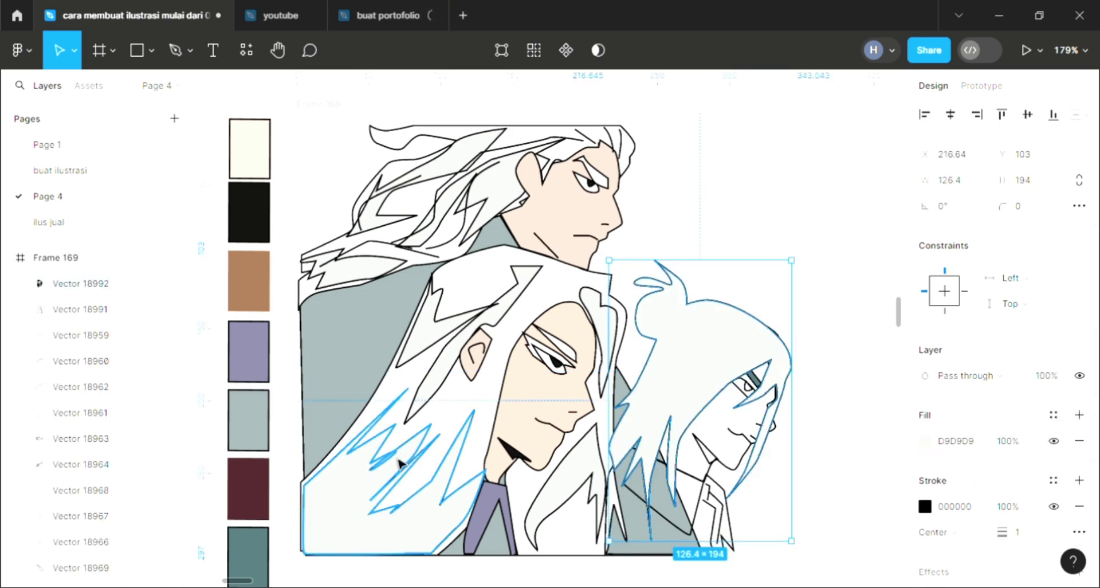
pyautogui.press('i')
pyautogui.click(246, 569)
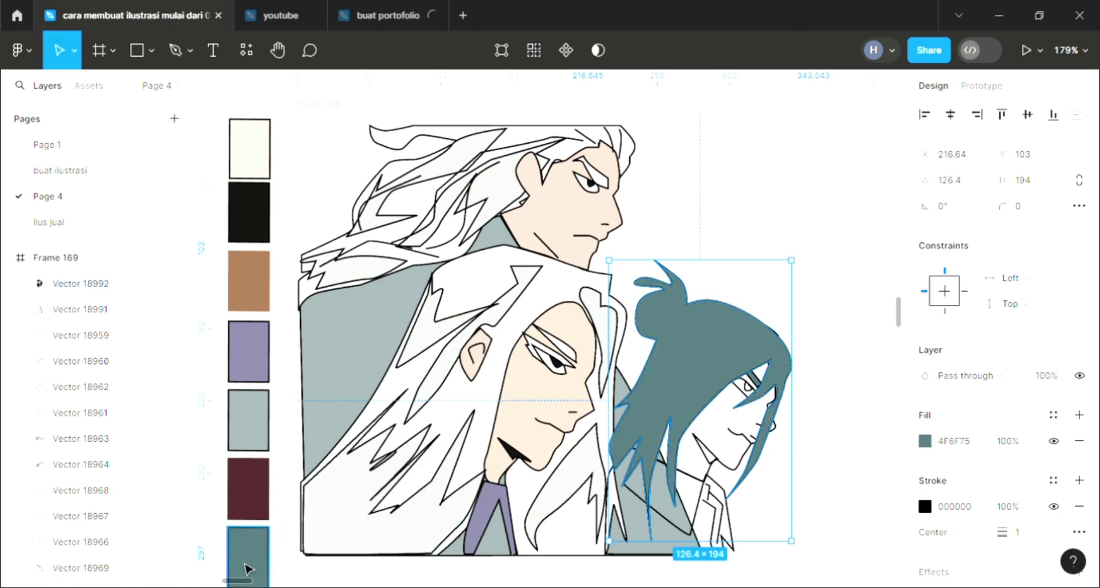
pyautogui.press('[')
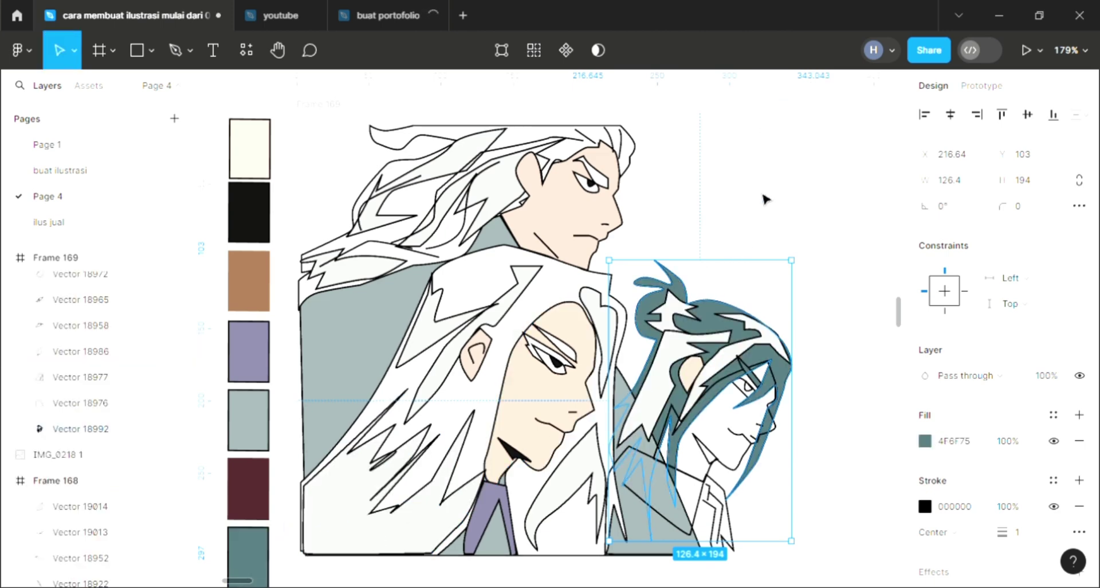
pyautogui.press('Escape')
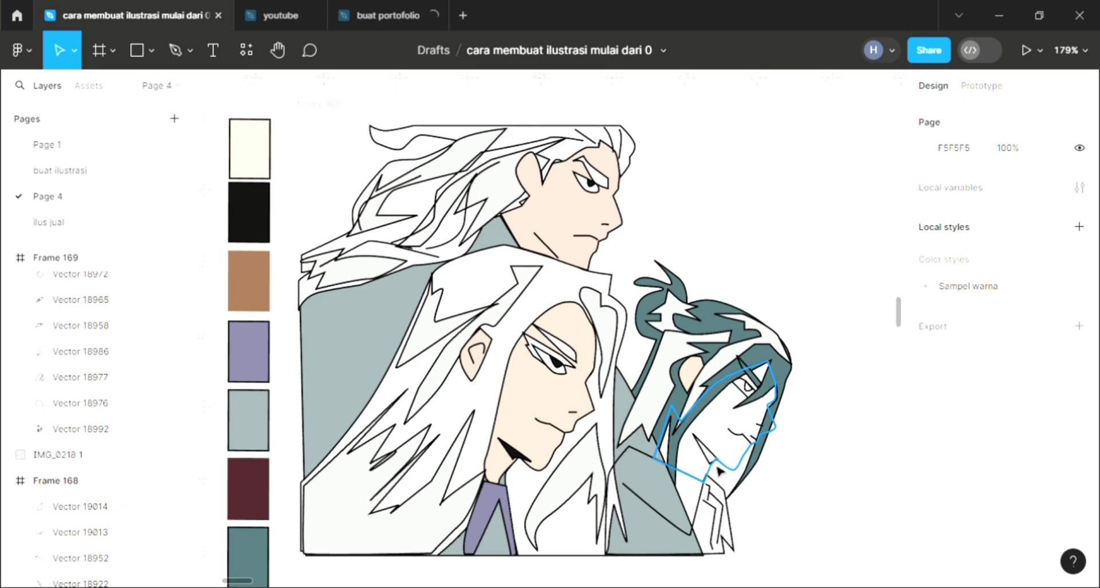
# Fill the small triangle near the right character's chin black
pyautogui.click(703, 446)
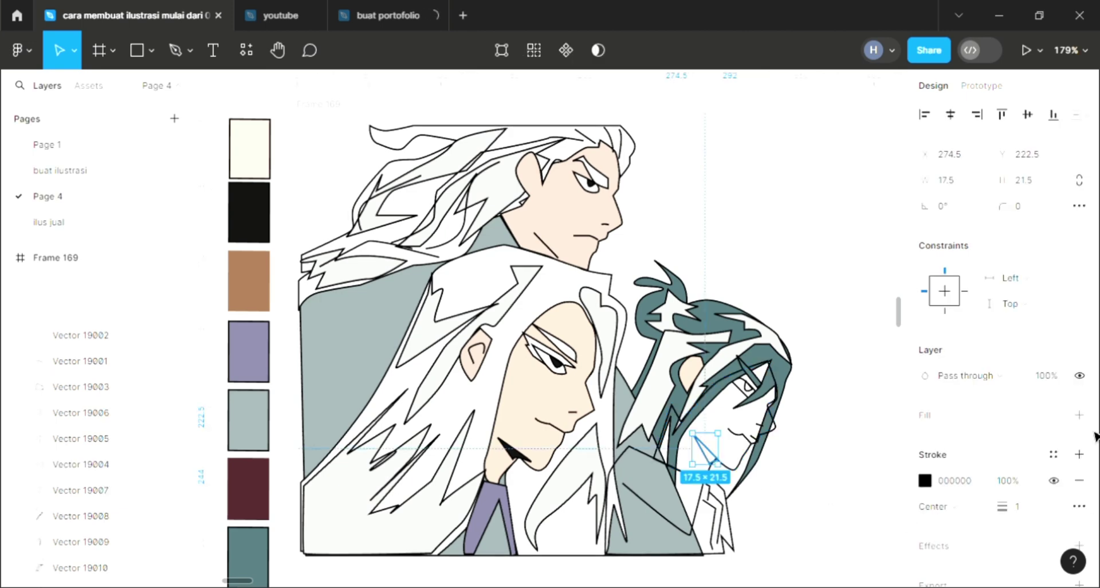
pyautogui.click(1079, 414)
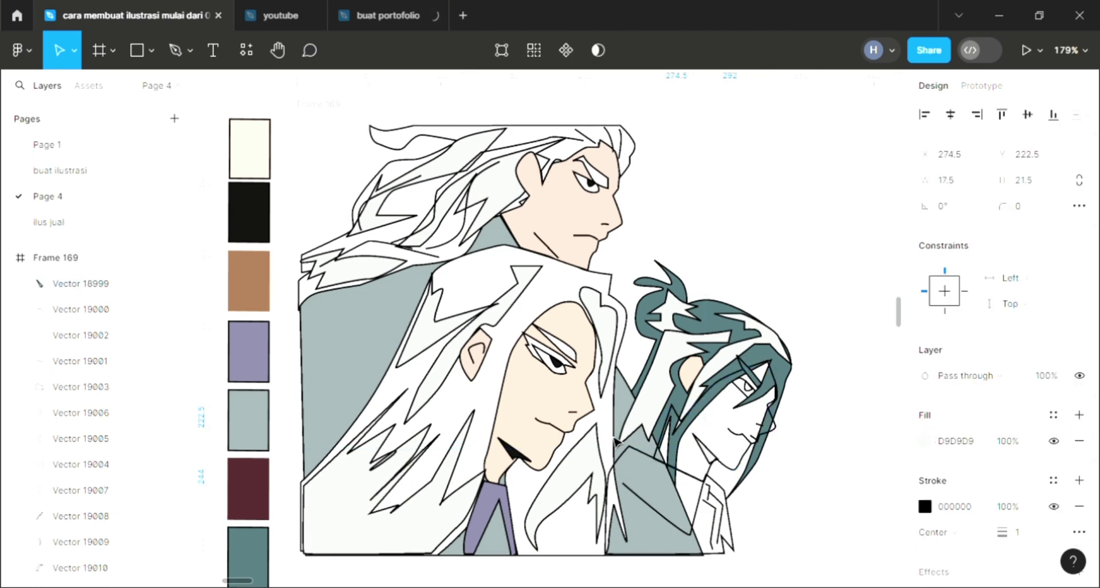
pyautogui.press('i')
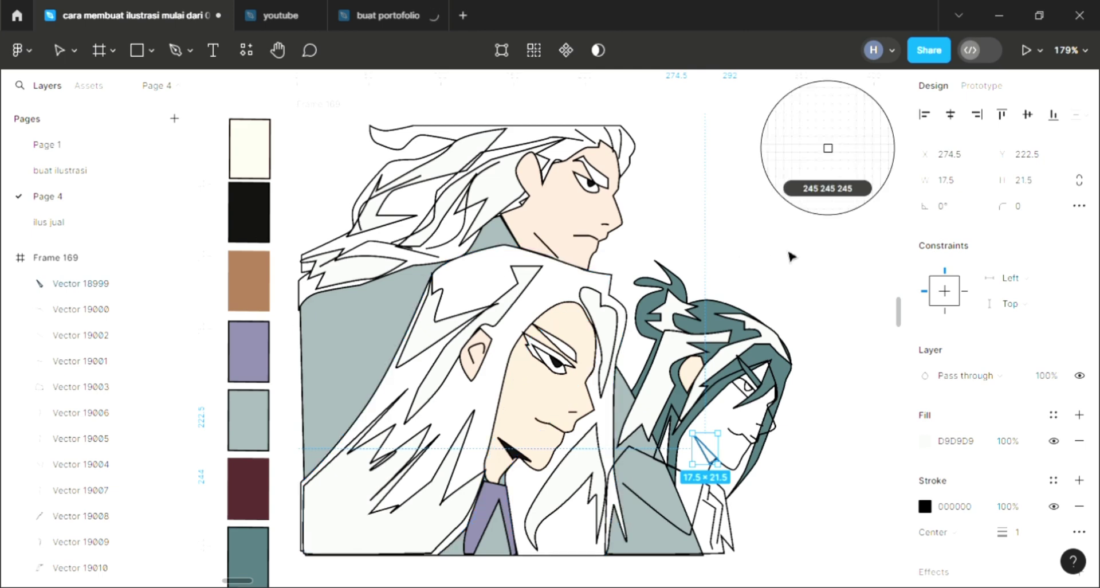
pyautogui.click(791, 256)
pyautogui.press('Escape')
# Fill the tiny iris shape near-black with the eyedropper
pyautogui.scroll(2, 752, 401)
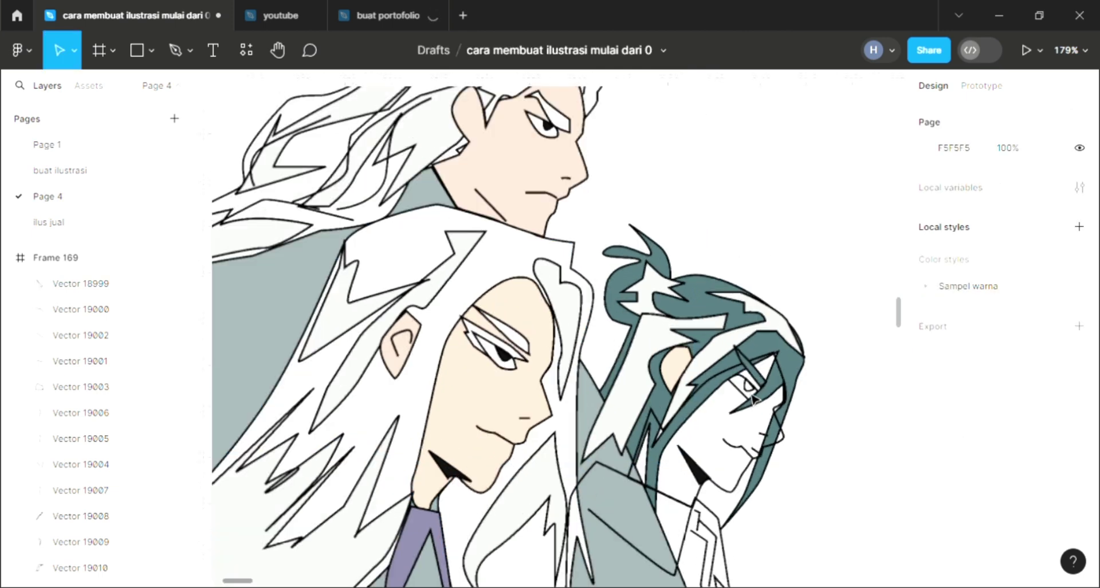
pyautogui.scroll(3, 752, 397)
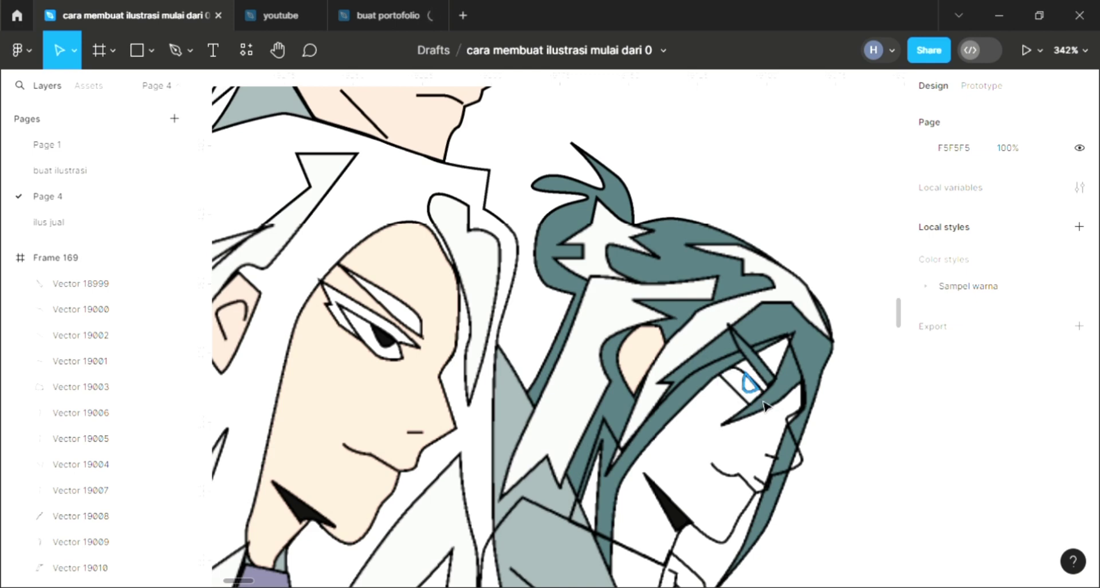
pyautogui.click(749, 384)
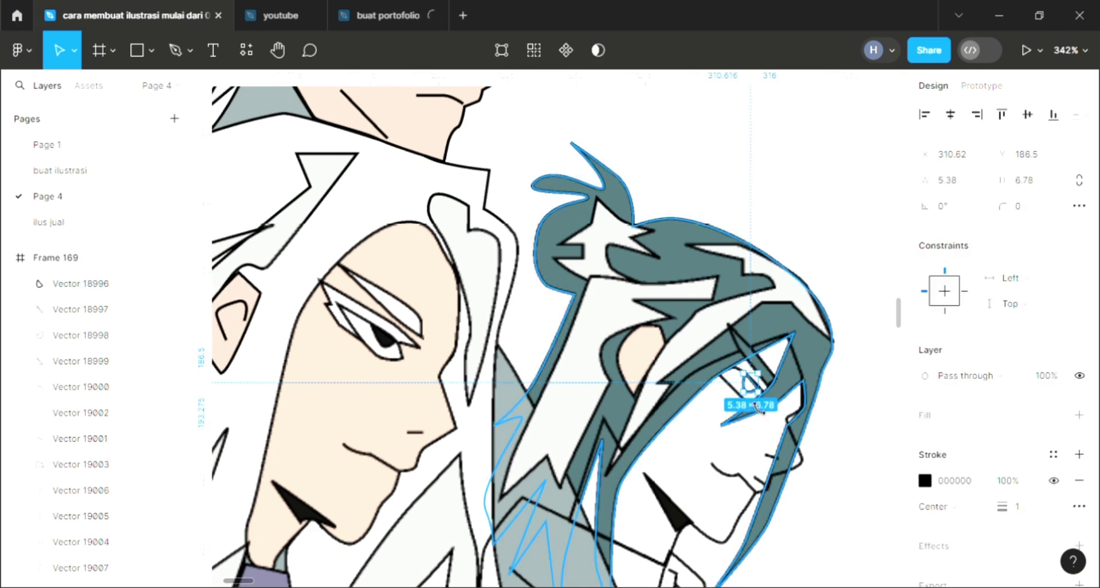
pyautogui.click(912, 419)
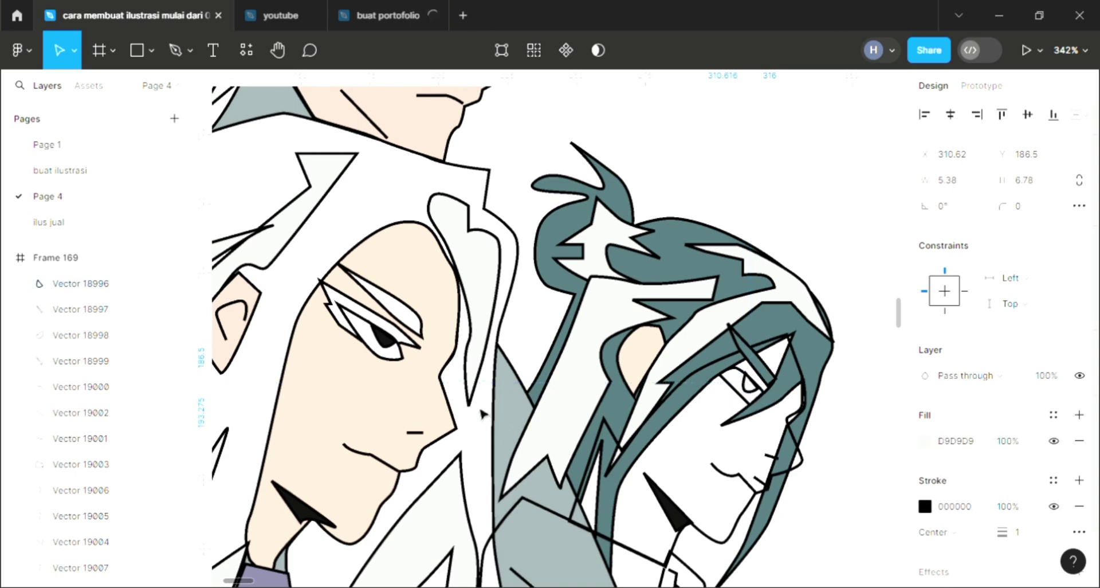
pyautogui.press('i')
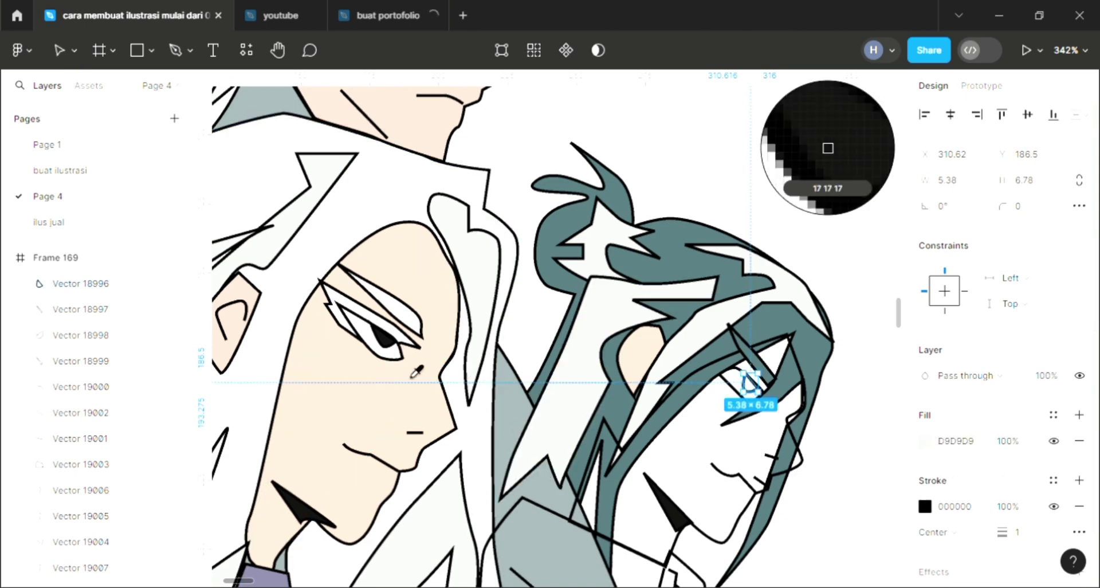
pyautogui.click(686, 405)
pyautogui.press('Escape')
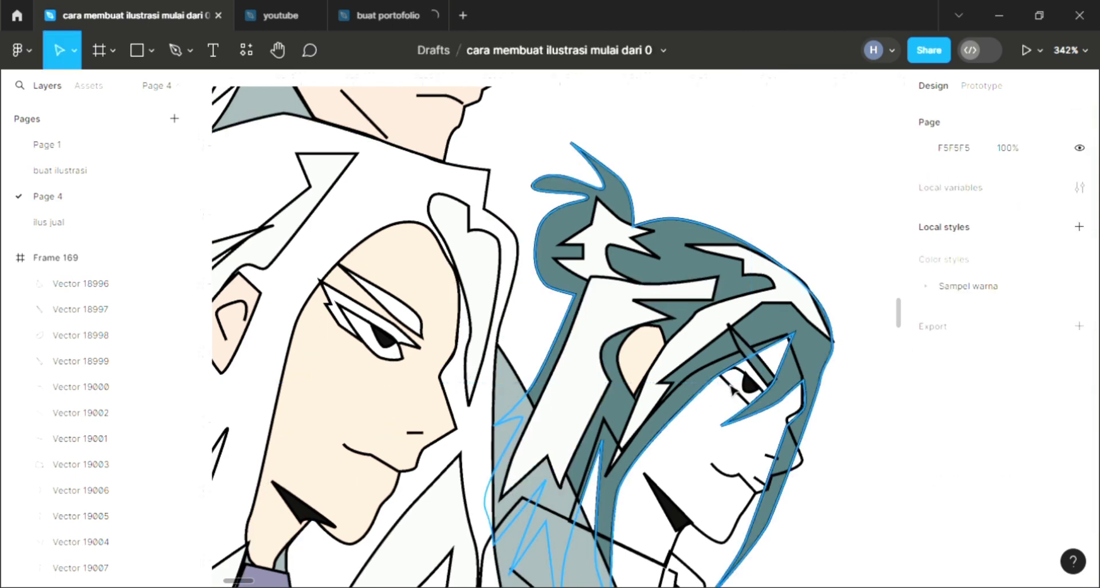
# Revert the last two eye changes and fill the eye shape white FFFFFF
pyautogui.hotkey('ctrl', 'z')
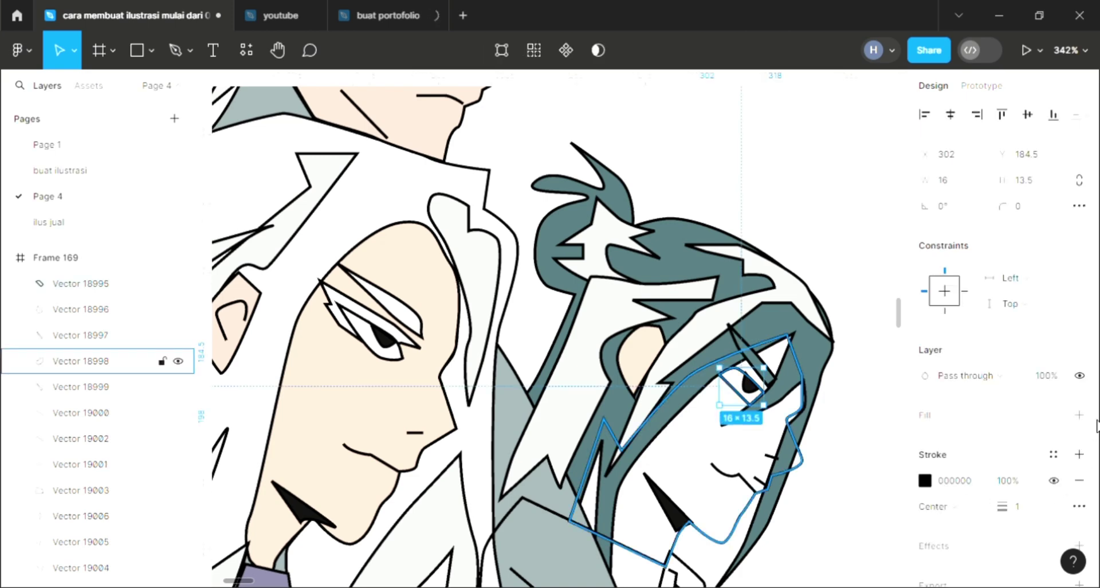
pyautogui.hotkey('ctrl', 'z')
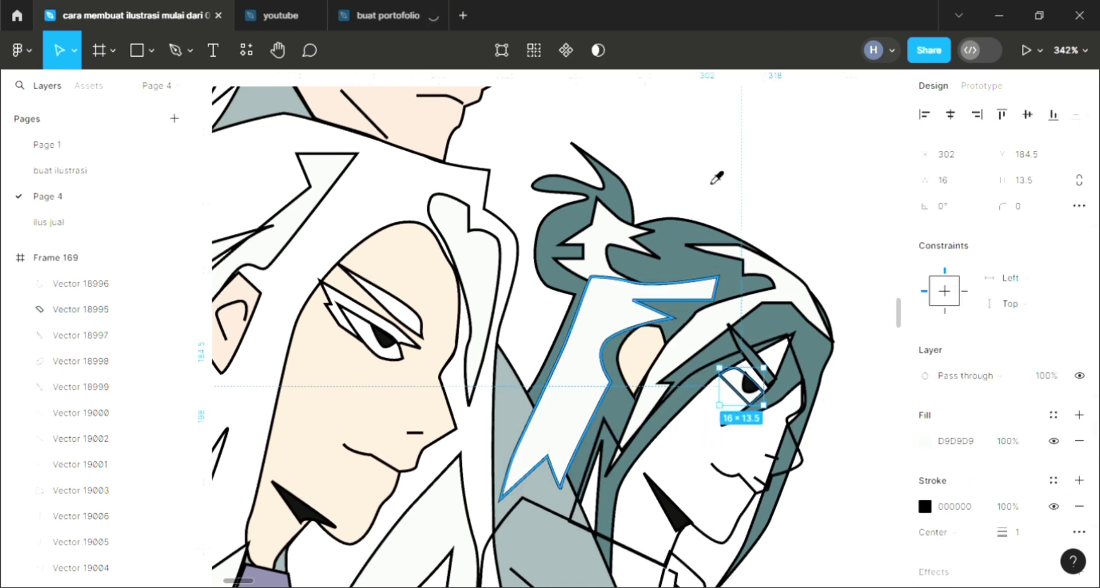
pyautogui.press('i')
pyautogui.click(691, 510)
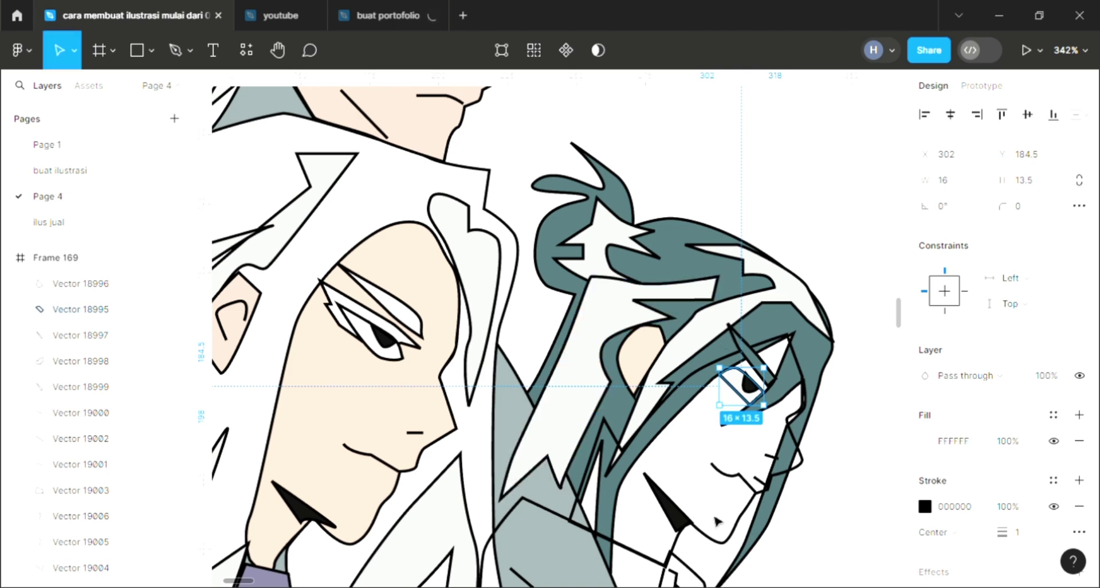
pyautogui.scroll(-1, 791, 512)
pyautogui.scroll(-1, 768, 510)
pyautogui.scroll(-1, 745, 509)
pyautogui.scroll(-2, 745, 510)
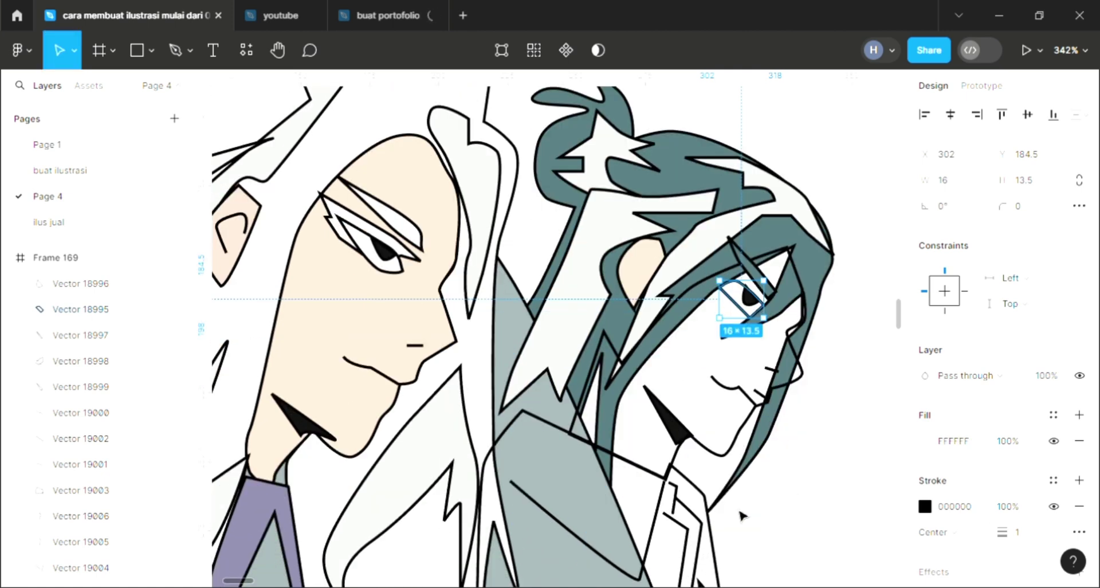
pyautogui.scroll(-1, 744, 513)
pyautogui.scroll(-1, 742, 516)
pyautogui.scroll(1, 740, 515)
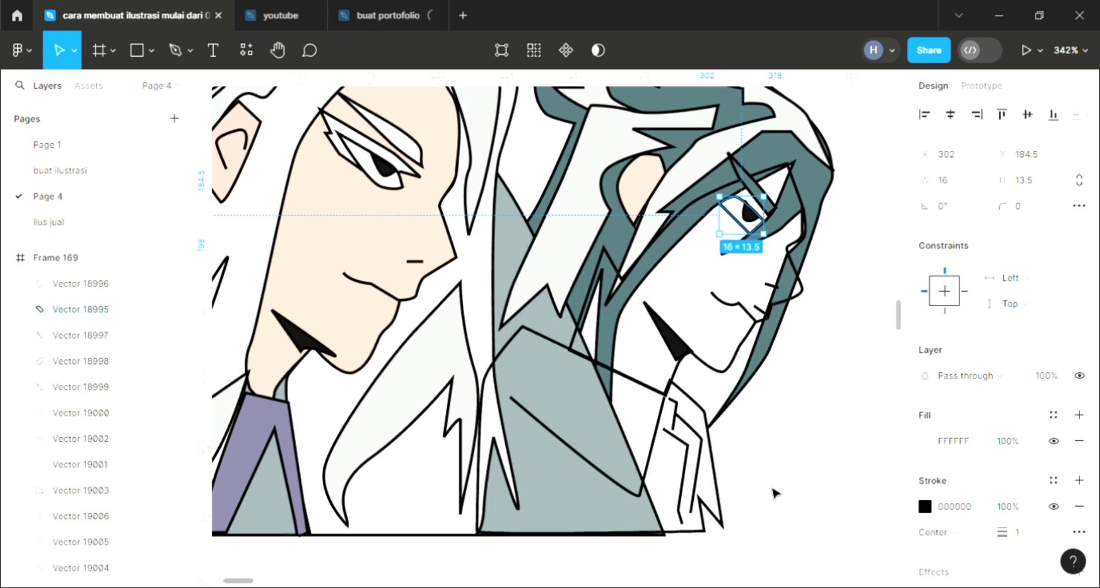
pyautogui.click(720, 403)
pyautogui.scroll(-1, 719, 403)
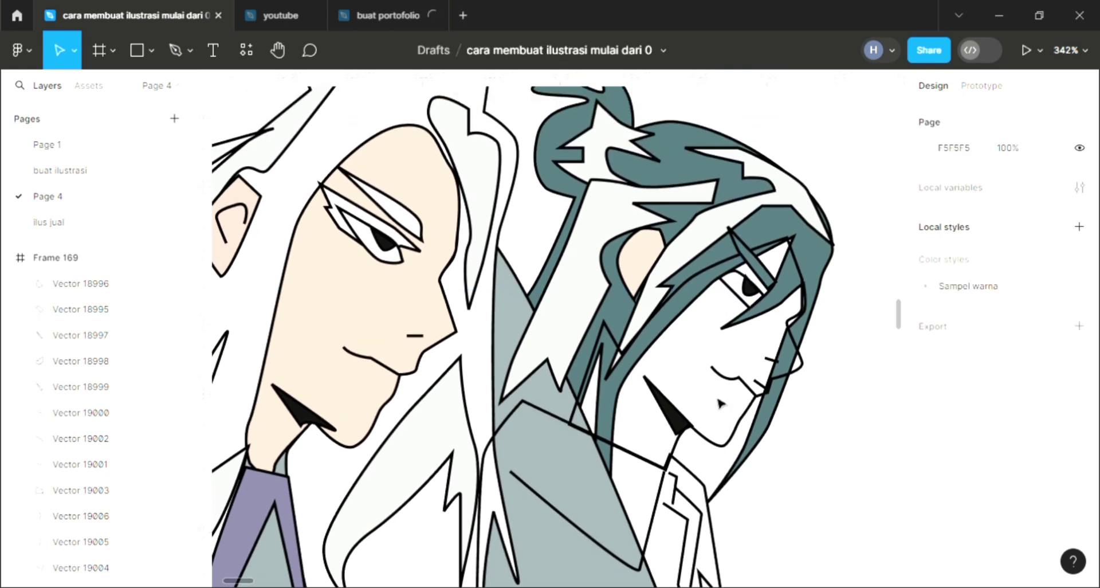
pyautogui.scroll(-1, 719, 403)
pyautogui.scroll(-1, 722, 413)
pyautogui.scroll(-1, 728, 424)
pyautogui.scroll(-1, 732, 434)
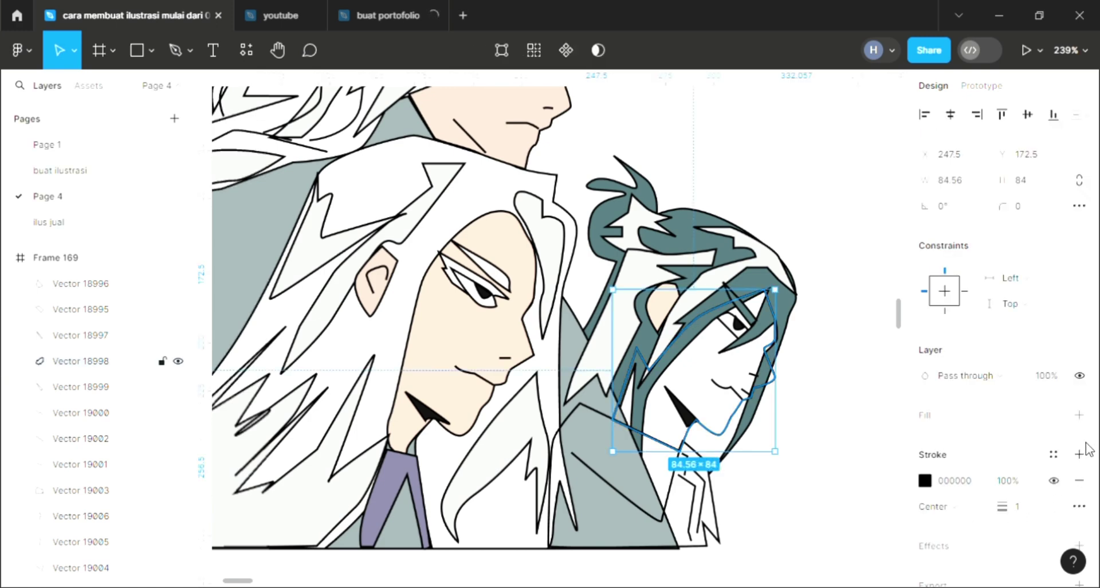
# Fill the right character's face with skin tone EDD0C0 and send face and ear behind the outlines
pyautogui.click(925, 415)
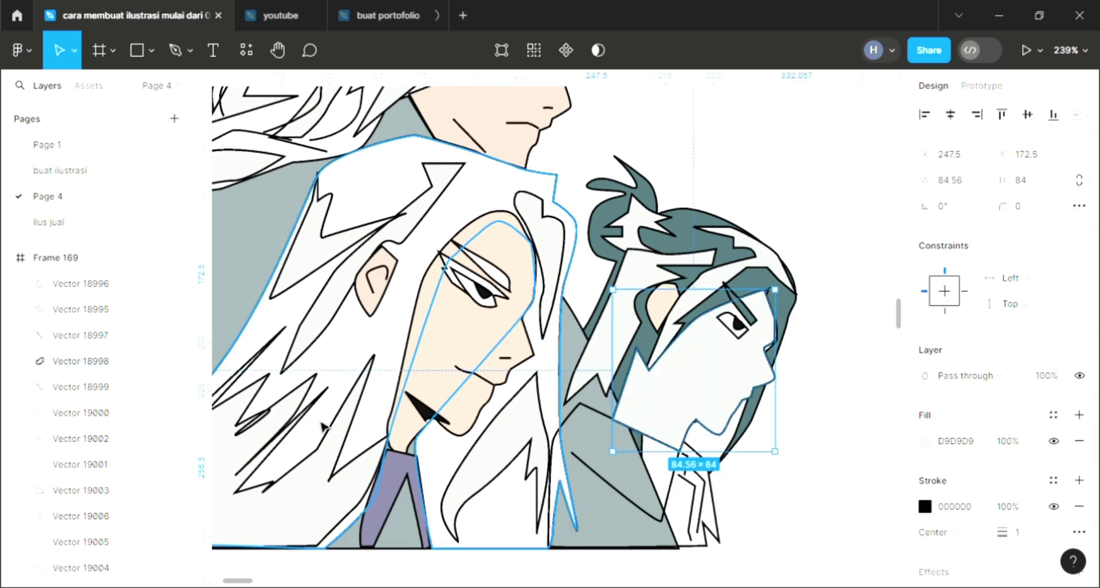
pyautogui.press('[')
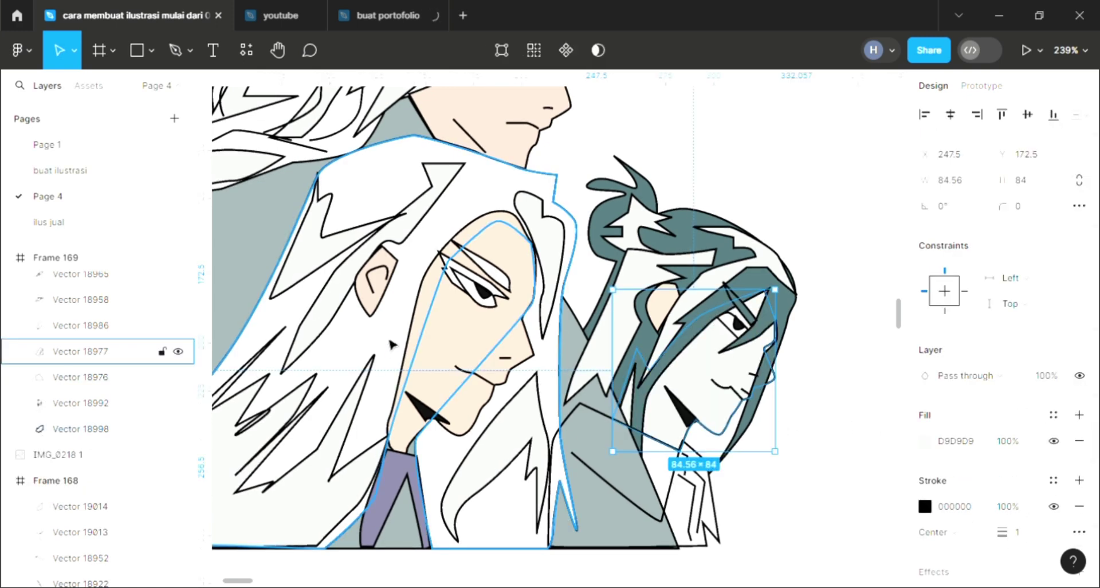
pyautogui.press('i')
pyautogui.click(663, 314)
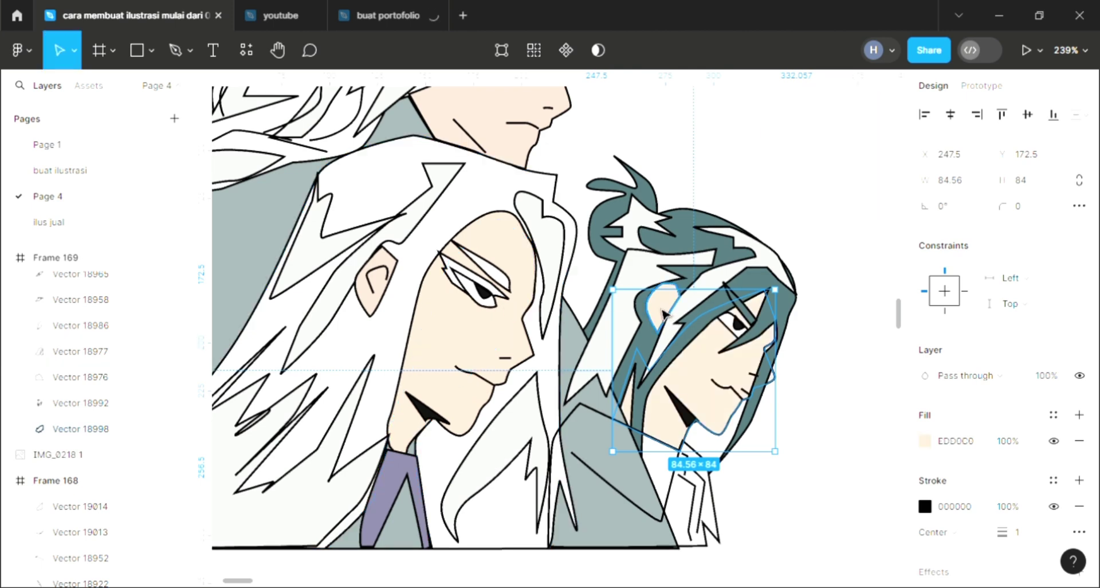
pyautogui.click(675, 315)
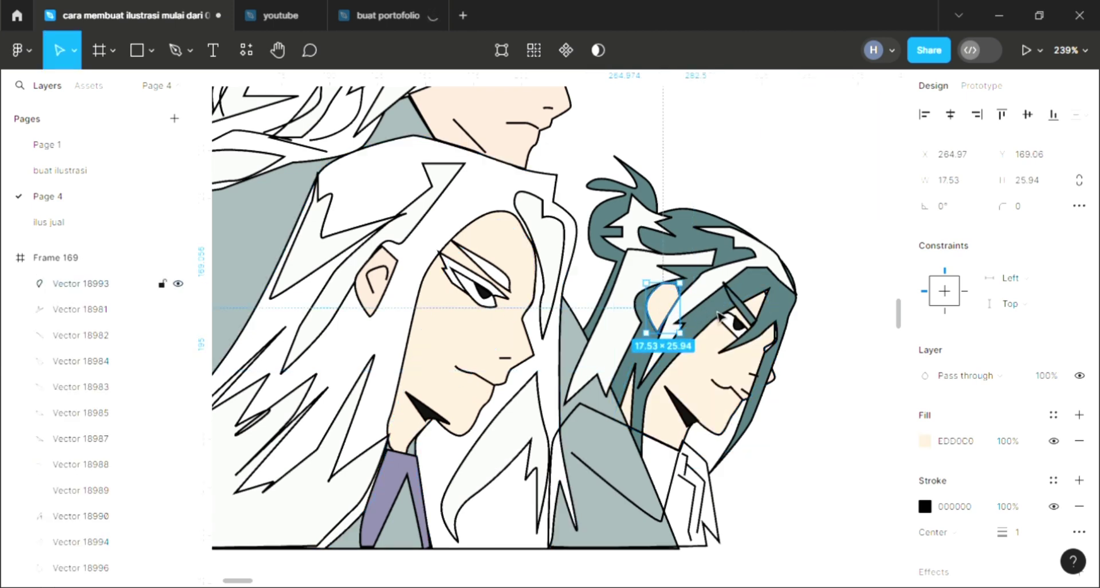
pyautogui.press('[')
pyautogui.click(794, 325)
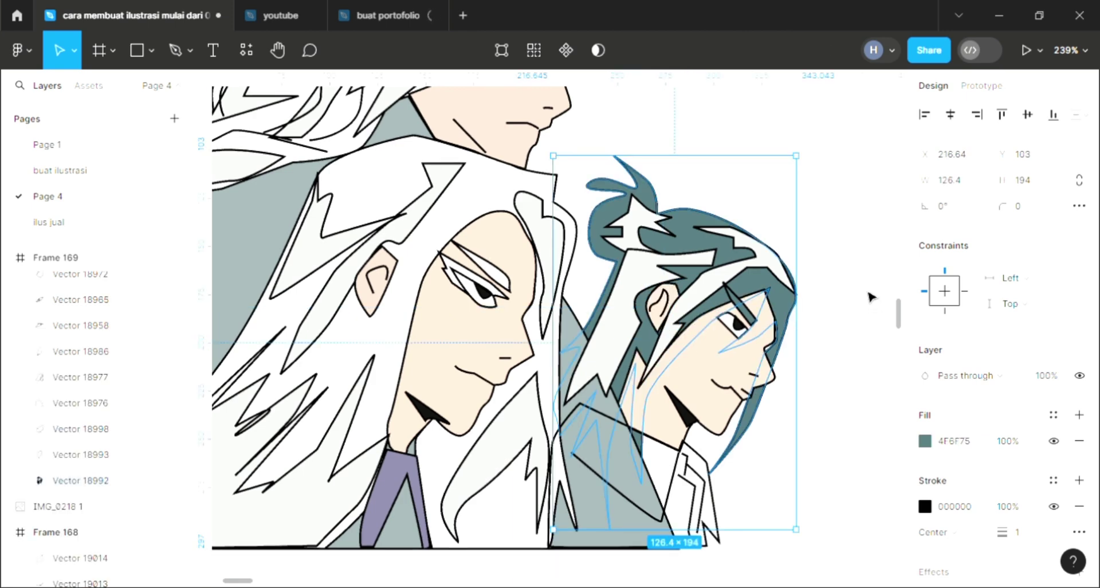
pyautogui.click(854, 319)
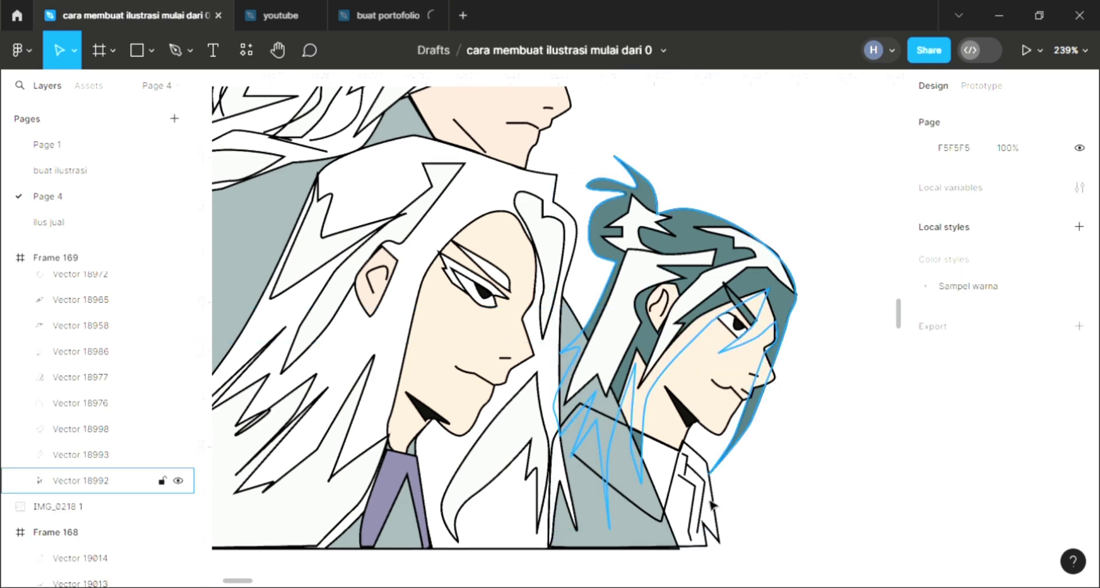
# Fill the collar dark teal 4F6F75 behind the line-art and send the grey jacket shape further back
pyautogui.click(630, 487)
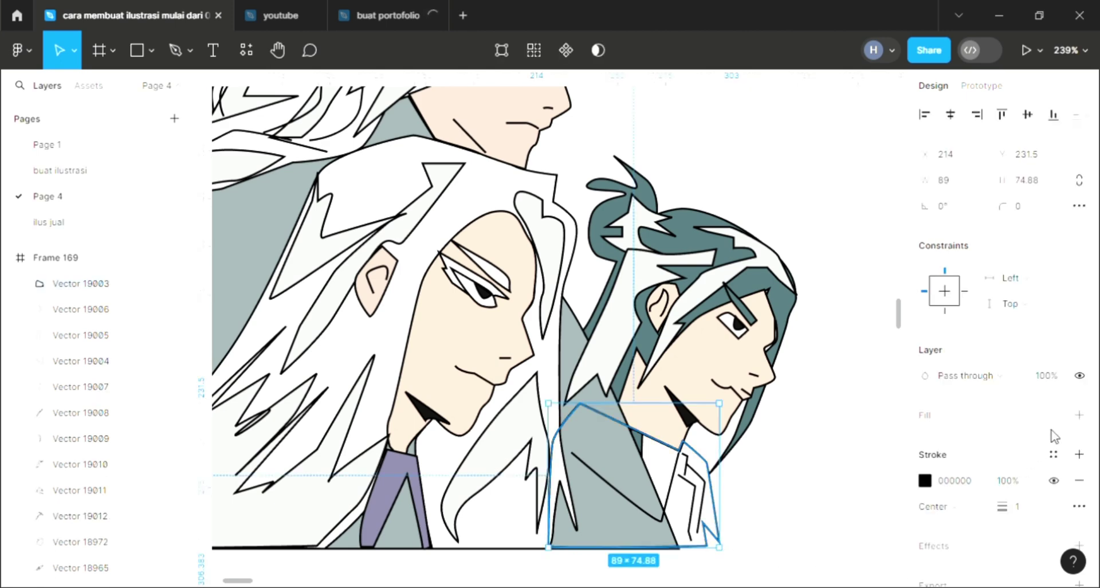
pyautogui.click(1080, 414)
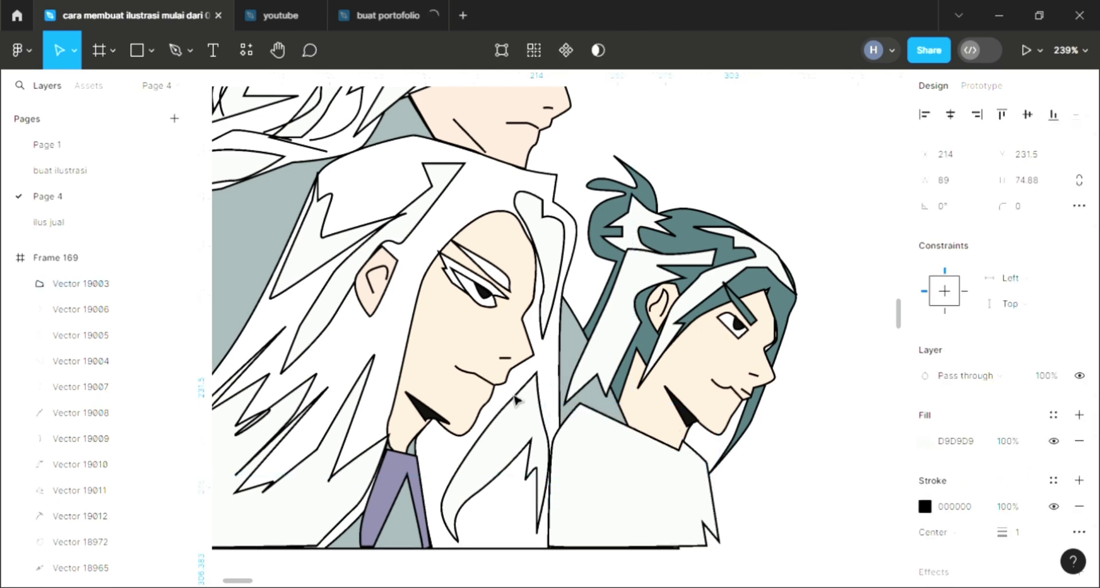
pyautogui.press('[')
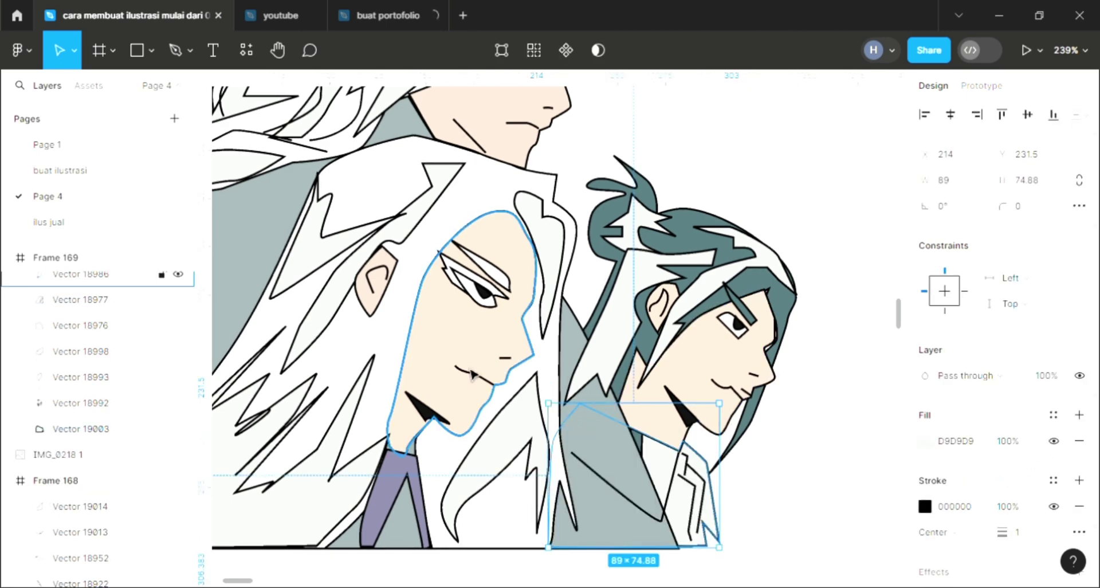
pyautogui.press('i')
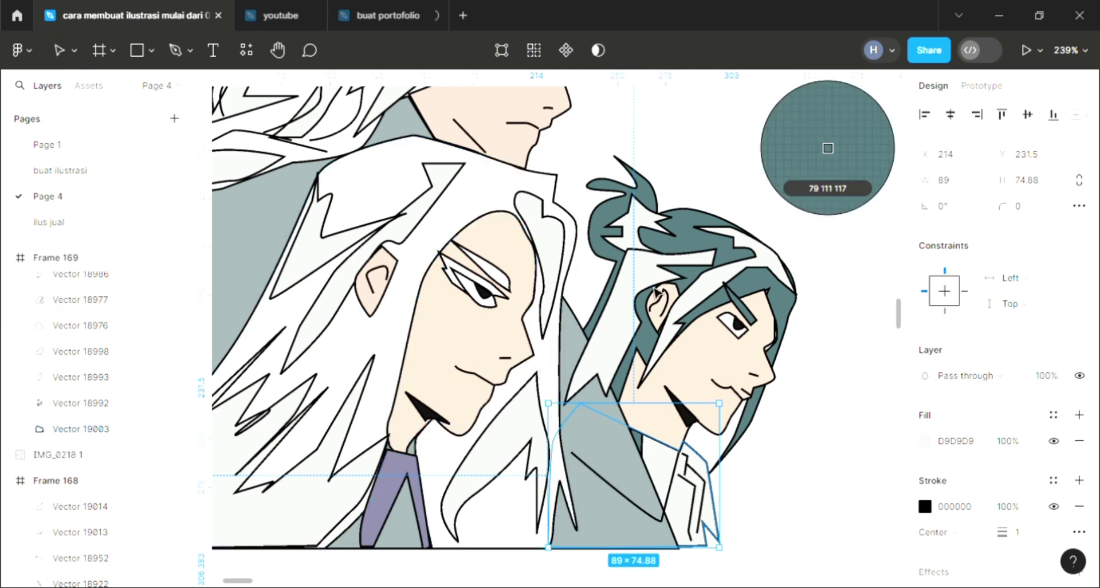
pyautogui.click(633, 317)
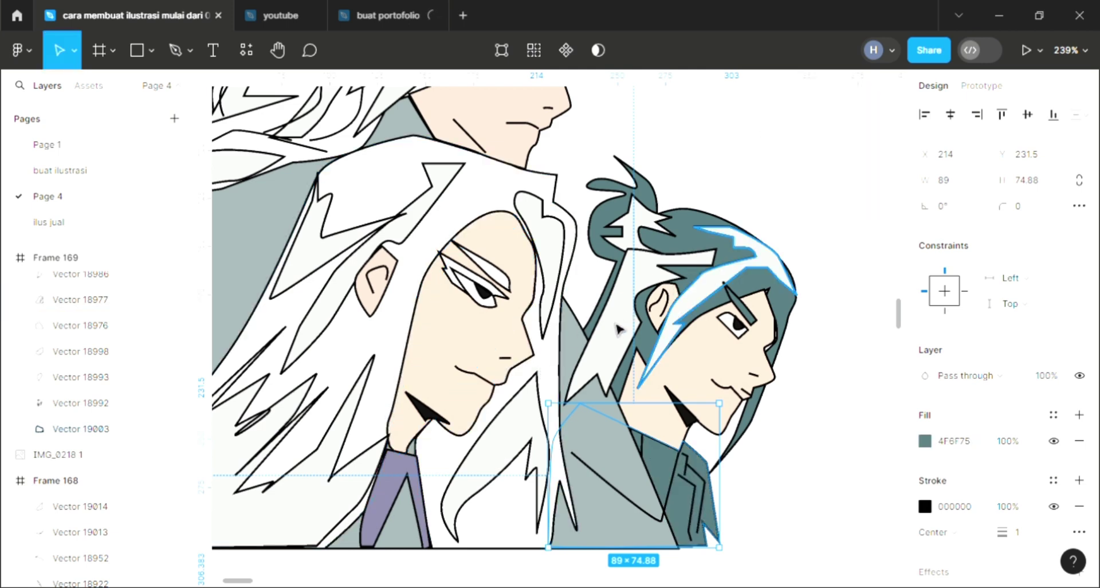
pyautogui.click(573, 367)
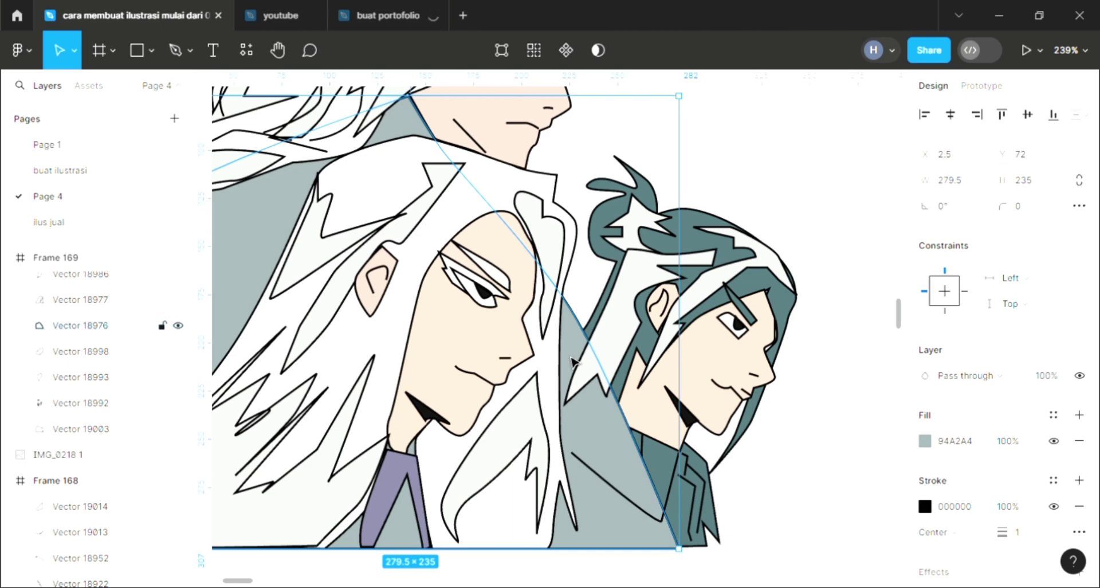
pyautogui.hotkey('ctrl', '[')
pyautogui.hotkey('ctrl', '[')
pyautogui.hotkey('ctrl', '[')
pyautogui.hotkey('ctrl', '[')
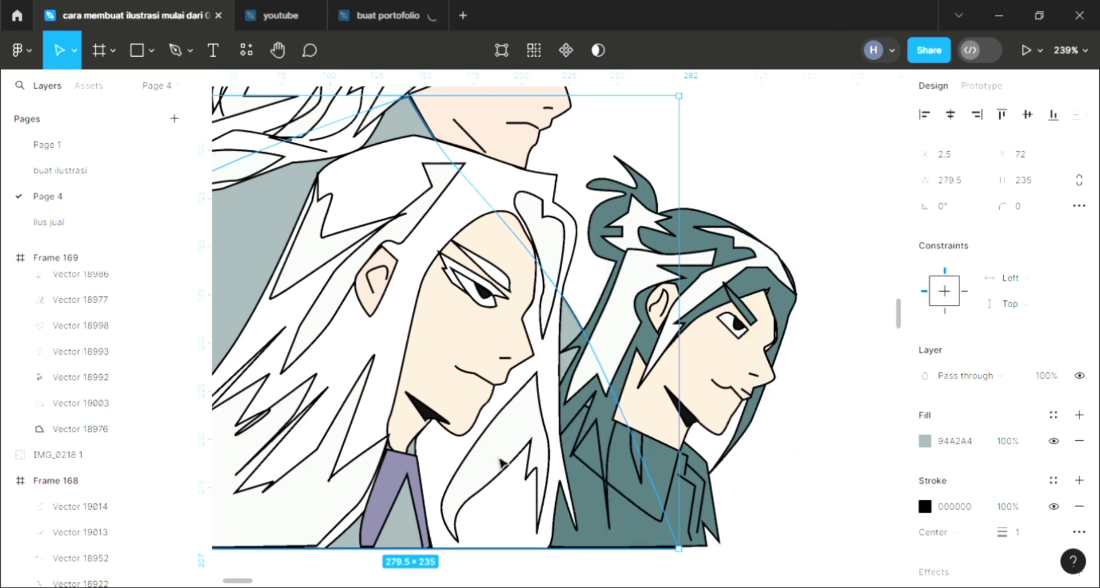
pyautogui.press('Escape')
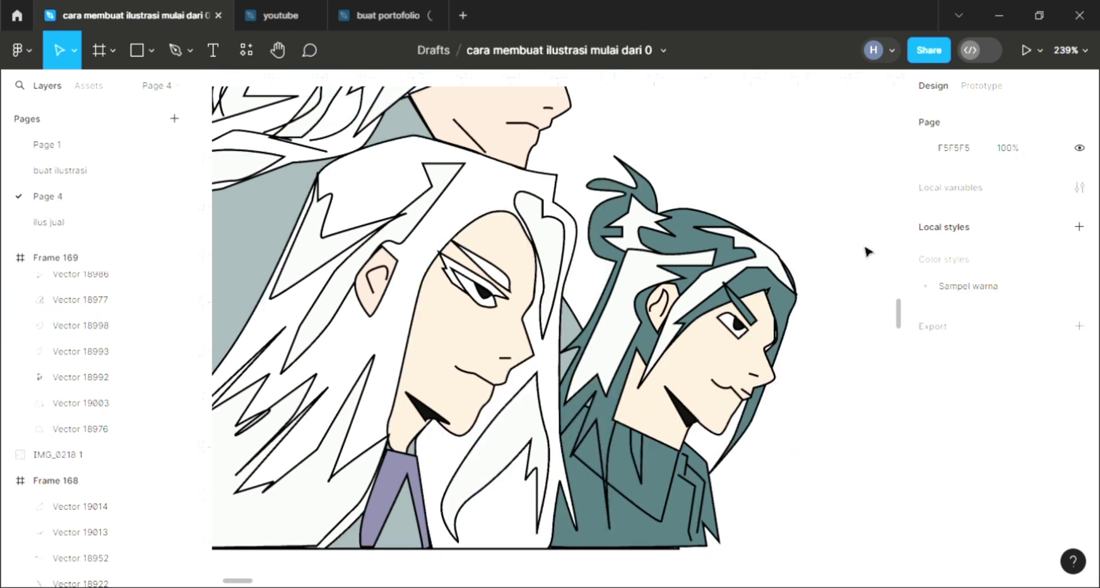
pyautogui.hscroll(2, 755, 331)
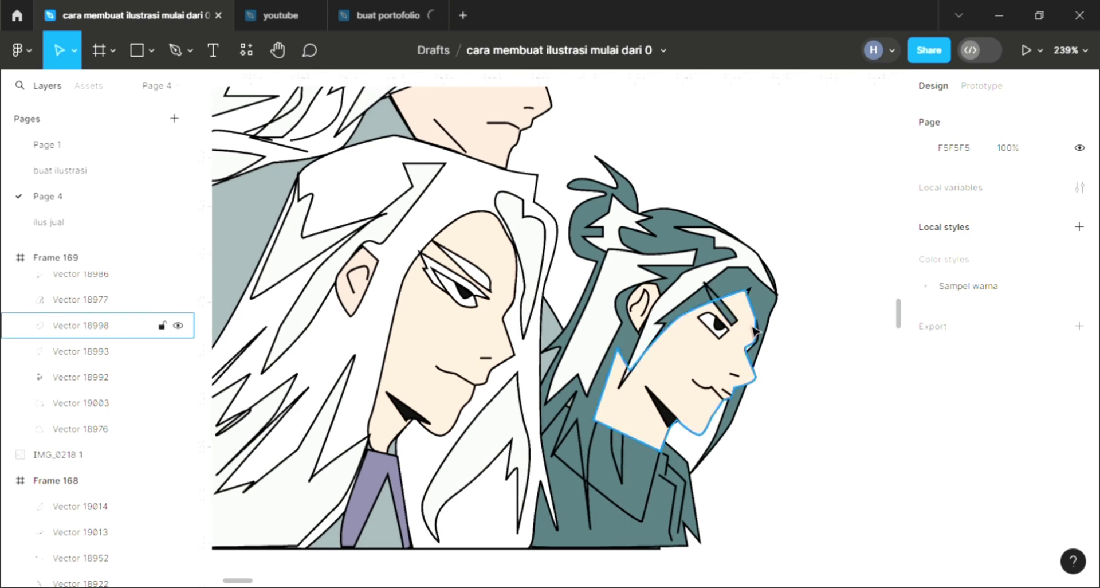
pyautogui.hscroll(5, 755, 332)
pyautogui.scroll(2, 637, 385)
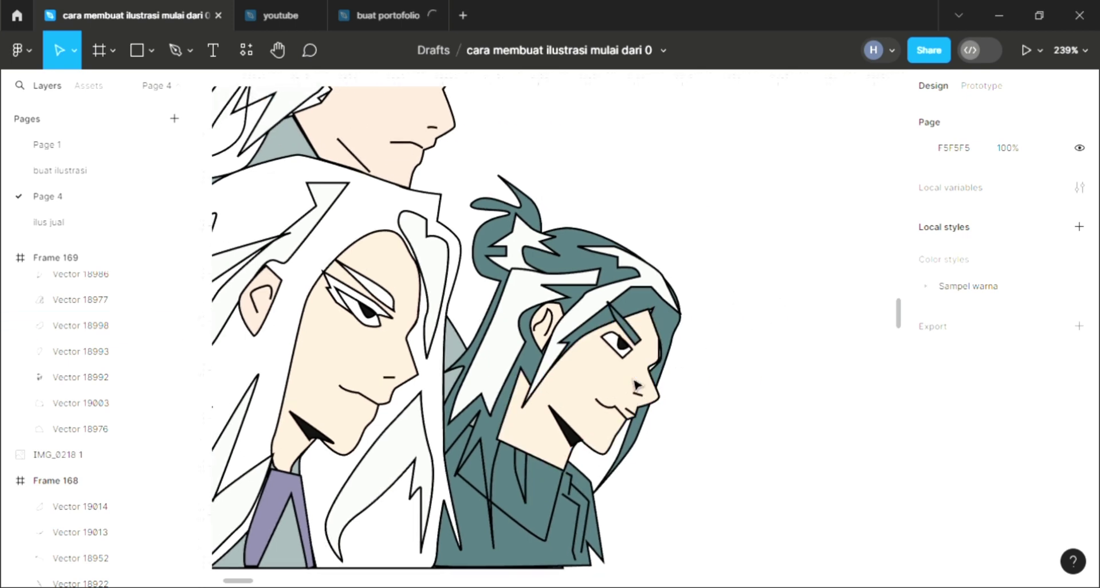
pyautogui.scroll(-1, 637, 385)
pyautogui.scroll(-1, 637, 385)
pyautogui.scroll(-1, 637, 385)
pyautogui.scroll(-1, 638, 385)
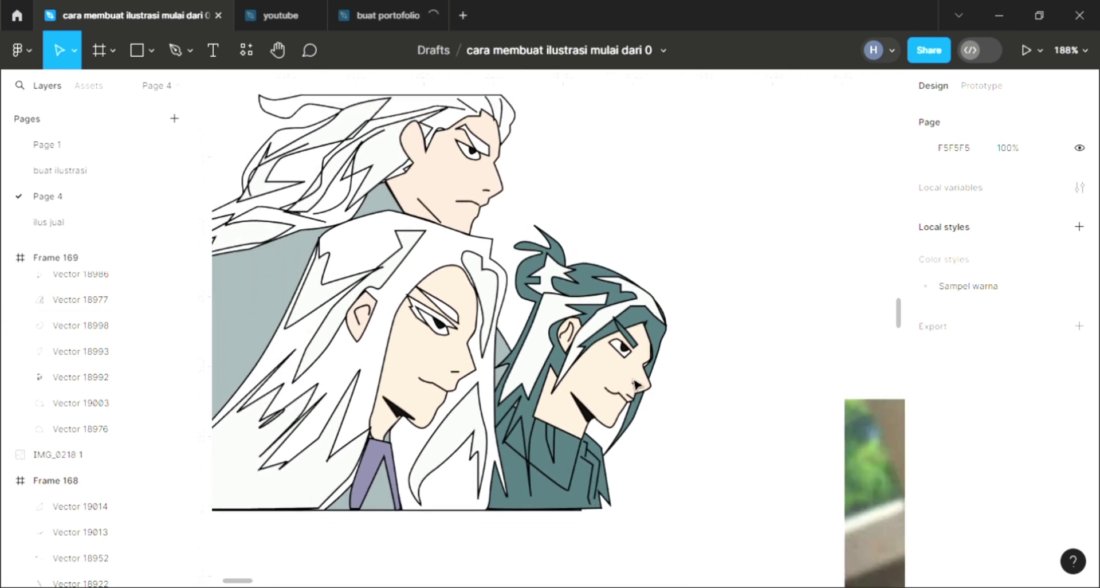
pyautogui.scroll(-2, 637, 385)
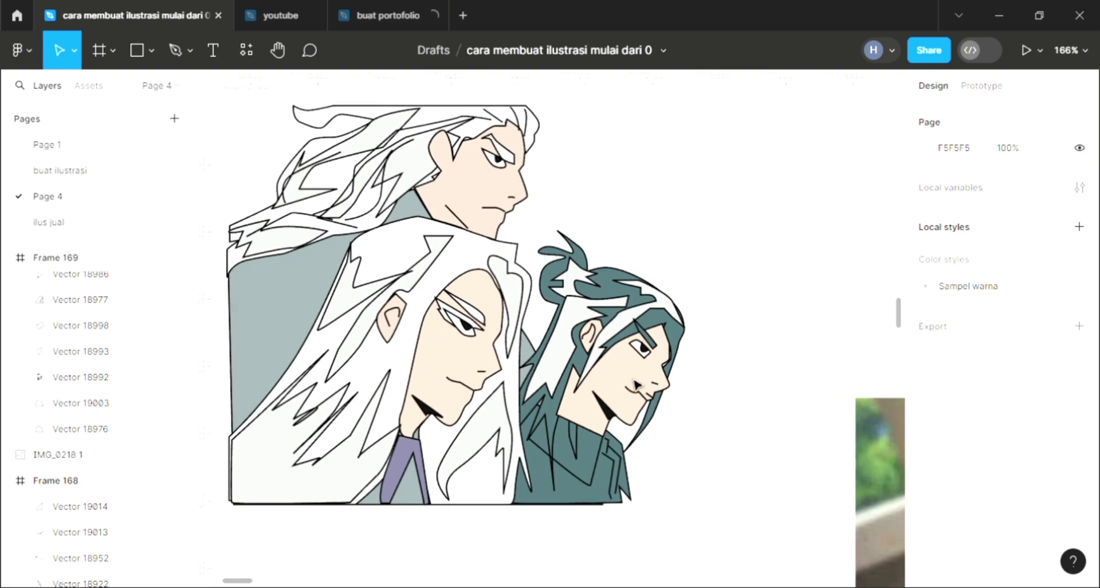
pyautogui.hscroll(-1, 637, 385)
pyautogui.hscroll(-1, 596, 410)
pyautogui.hscroll(-1, 556, 435)
pyautogui.hscroll(-1, 516, 459)
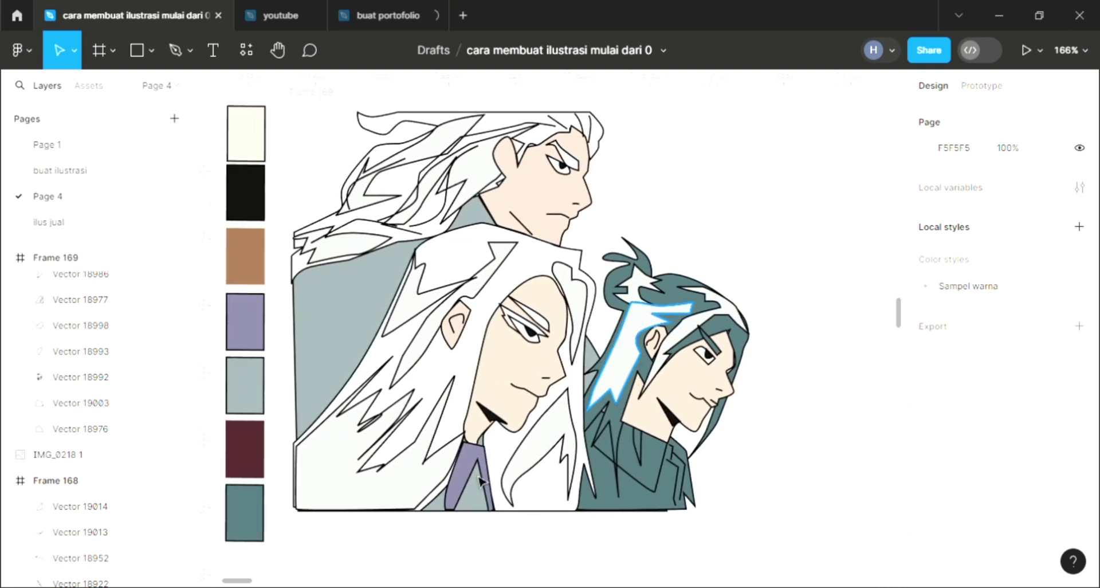
pyautogui.scroll(2, 464, 447)
# Draw a closed curved path under the purple collar along the frame's bottom edge
pyautogui.press('p')
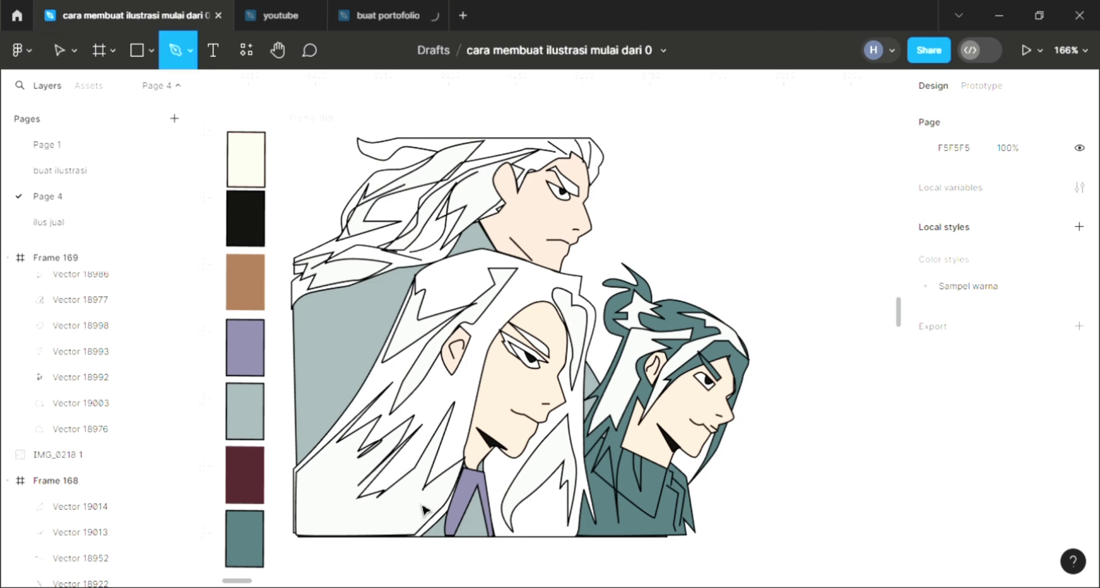
pyautogui.scroll(2, 430, 544)
pyautogui.scroll(2, 426, 538)
pyautogui.scroll(1, 425, 539)
pyautogui.moveTo(411, 529); pyautogui.dragTo(438, 479)
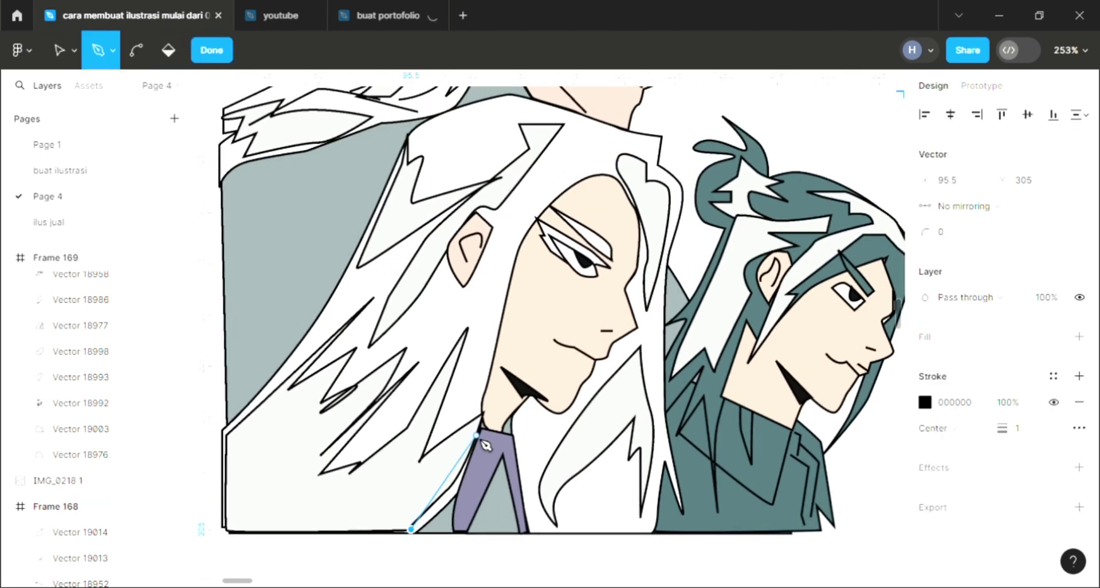
pyautogui.moveTo(476, 435); pyautogui.dragTo(522, 445)
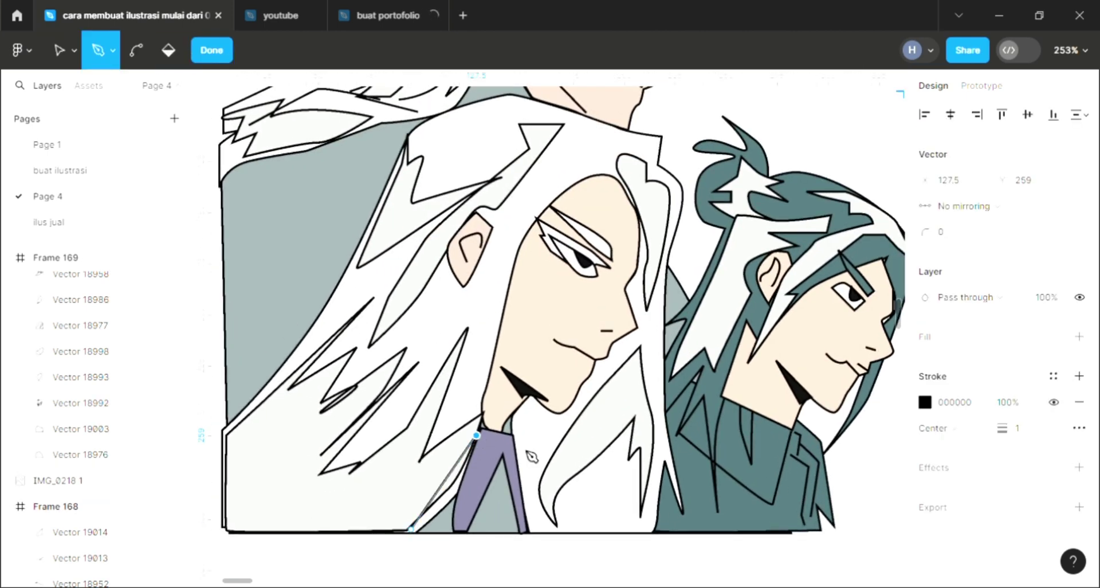
pyautogui.click(534, 529)
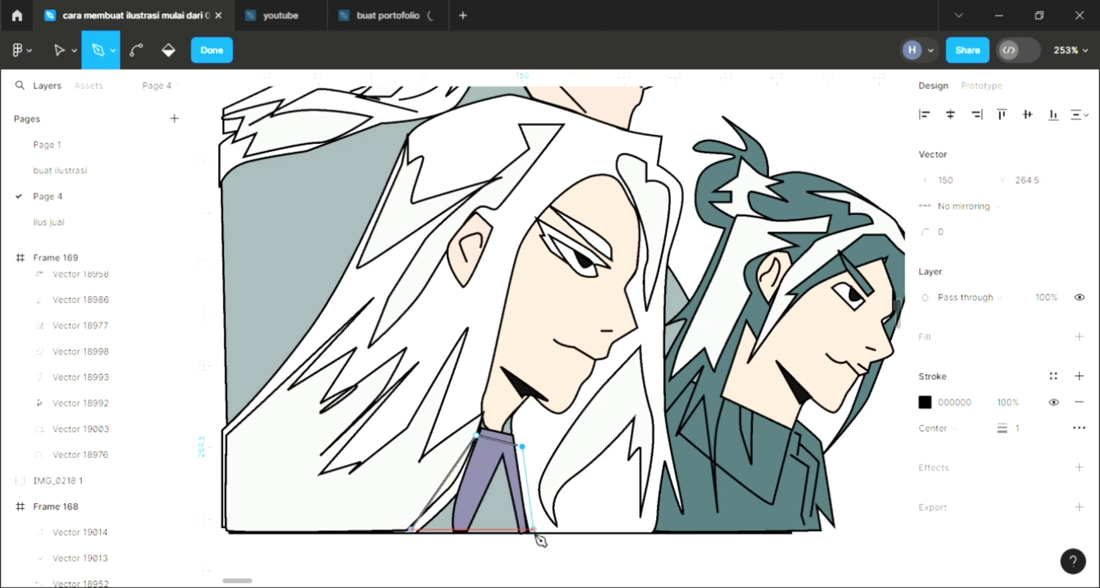
pyautogui.click(411, 526)
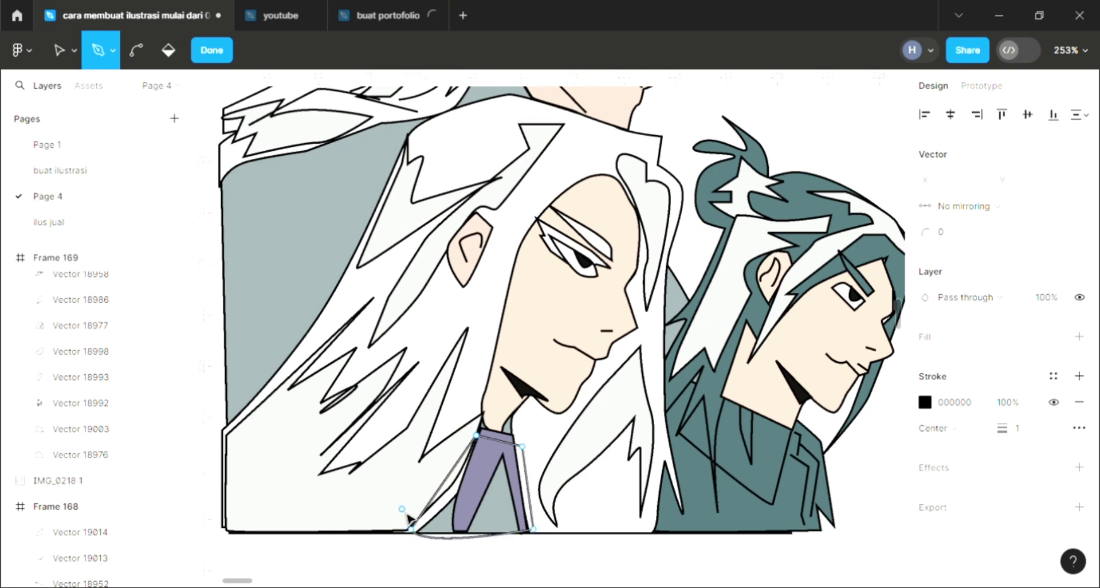
pyautogui.press('Escape')
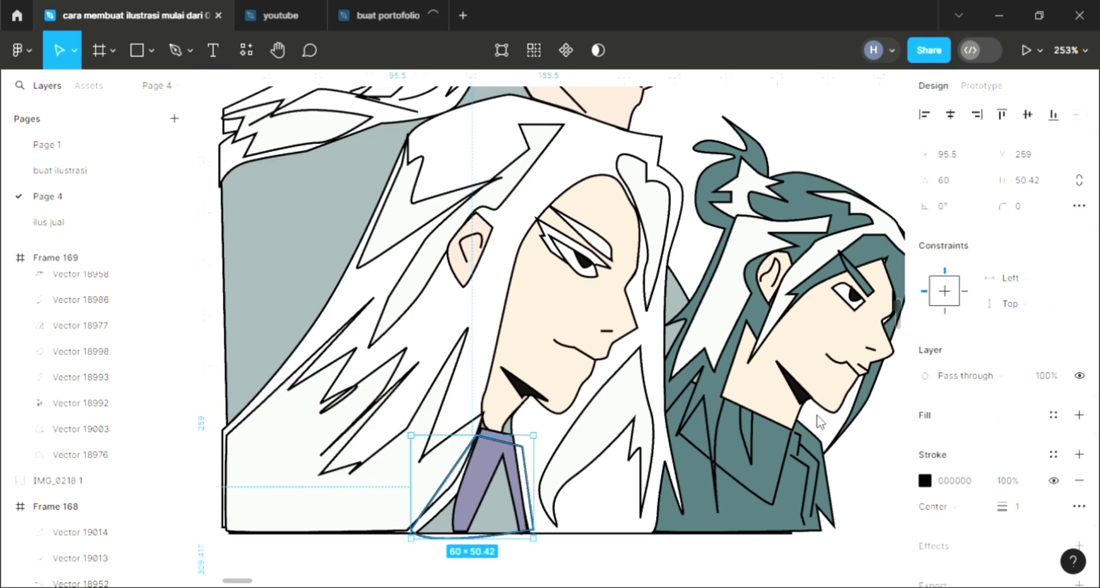
pyautogui.scroll(-3, 424, 458)
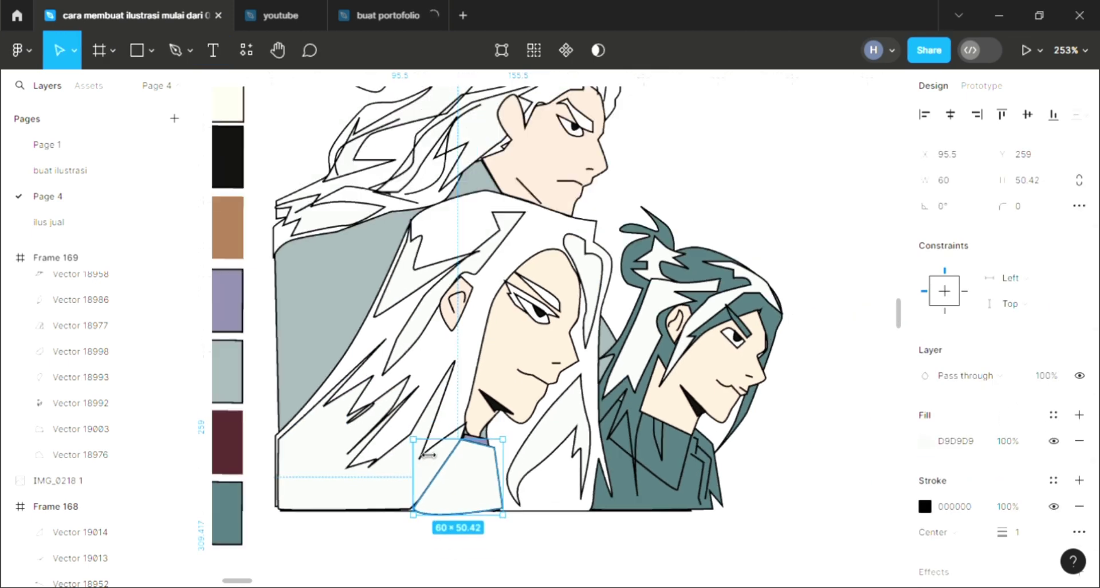
# Fill the new shape white FFFFFF and send it behind the collar and coat
pyautogui.press('i')
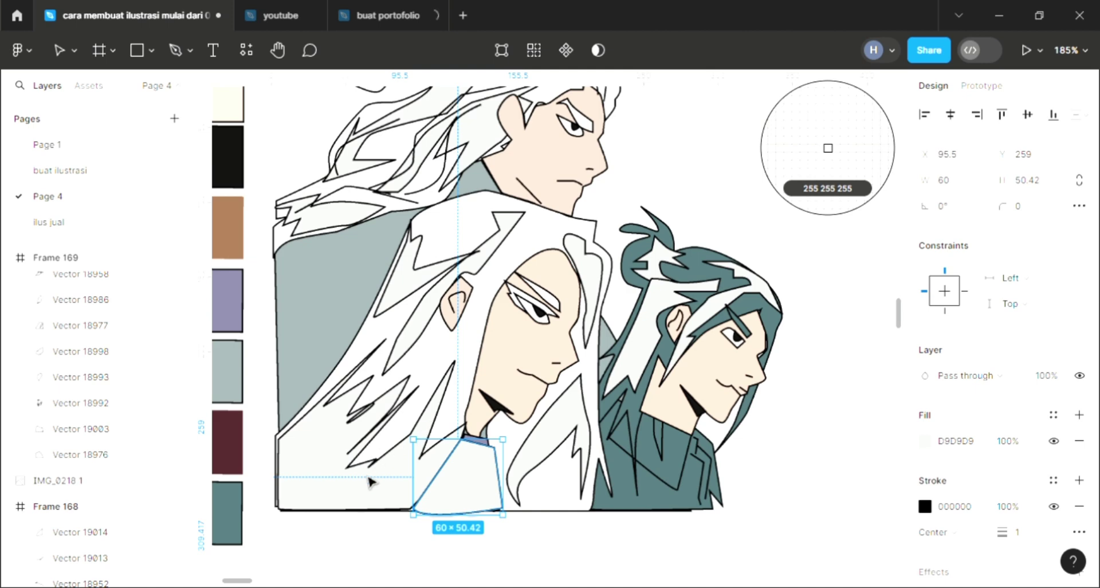
pyautogui.click(370, 481)
pyautogui.press('[')
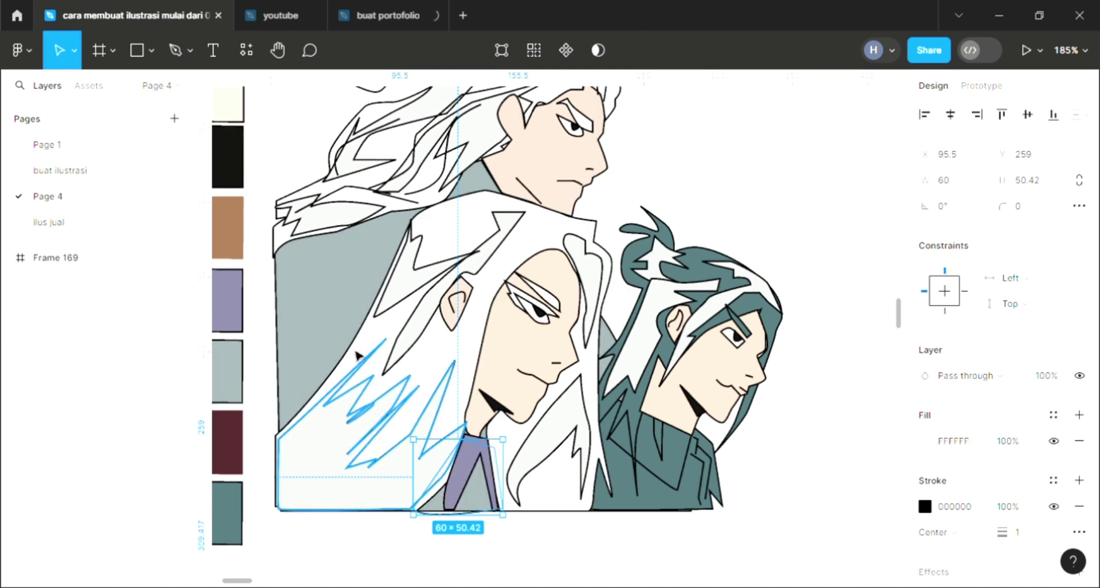
pyautogui.click(342, 314)
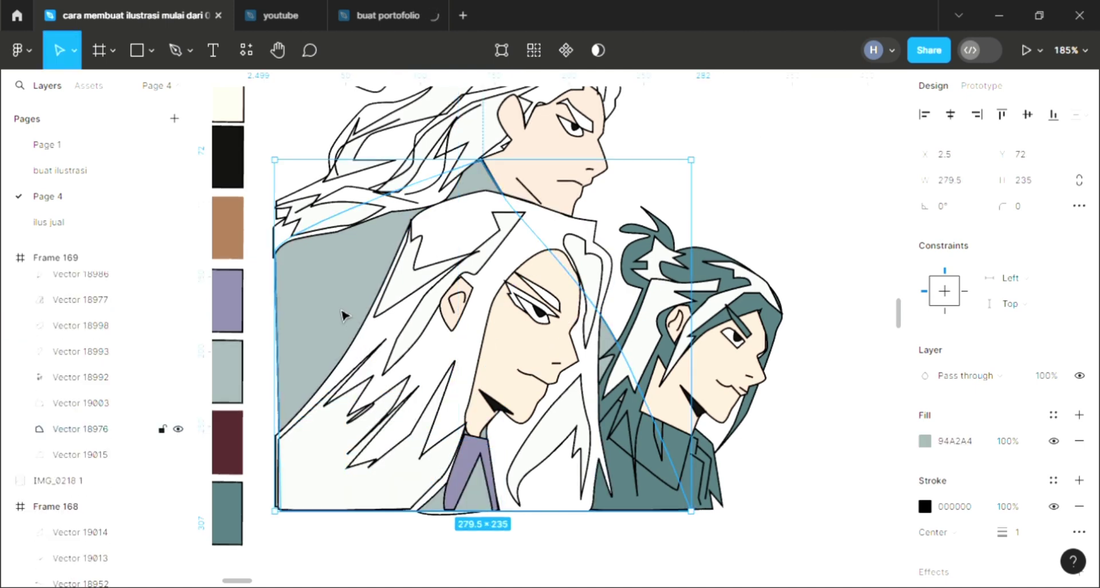
pyautogui.click(768, 246)
pyautogui.scroll(1, 767, 246)
pyautogui.scroll(1, 767, 247)
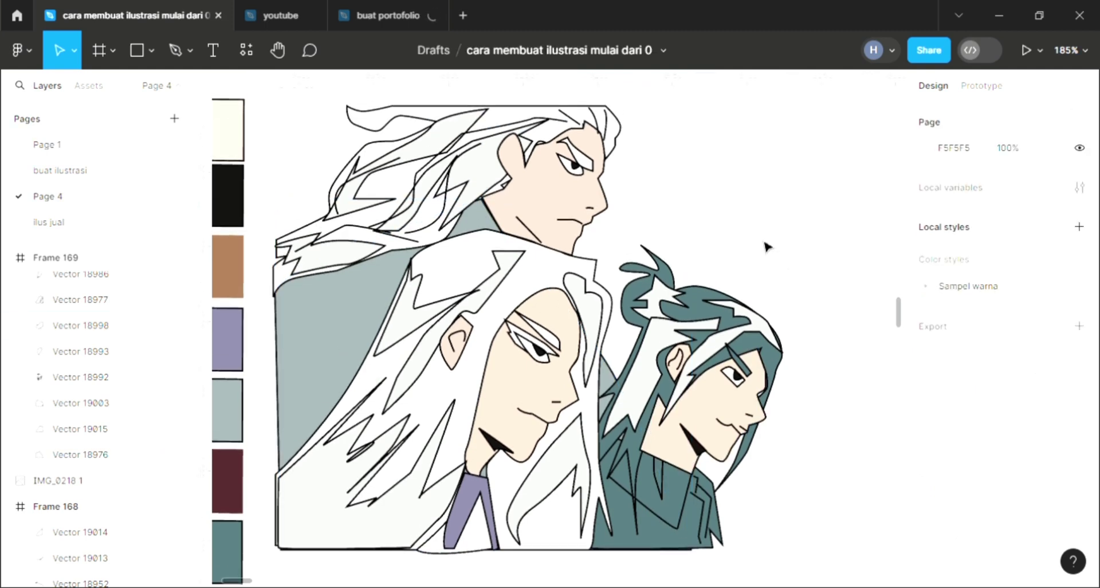
pyautogui.scroll(1, 768, 247)
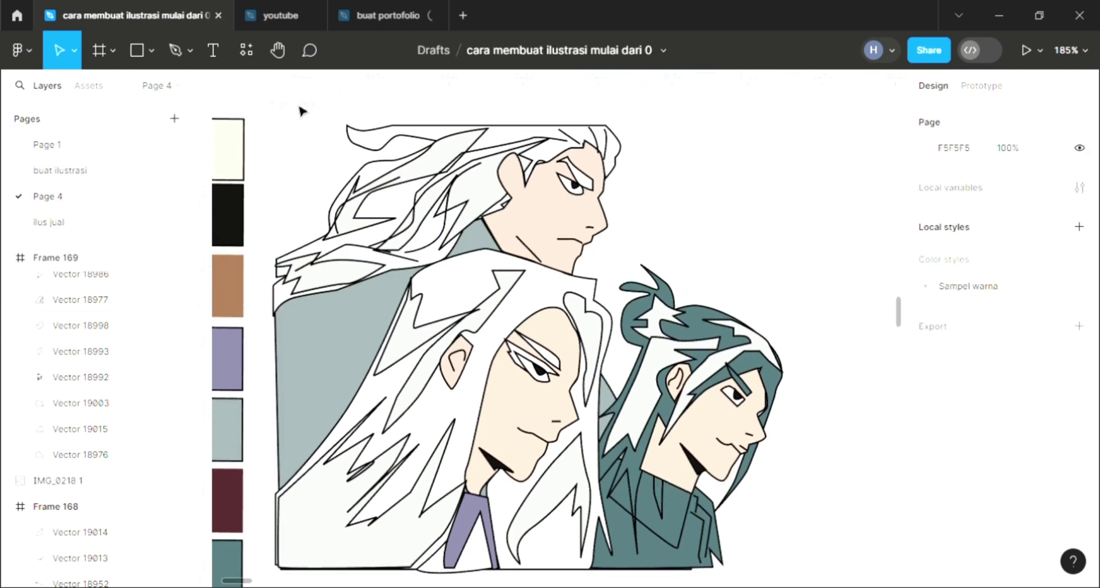
# Give Frame 169 a linear gradient fill with a light blue top stop
pyautogui.click(843, 367)
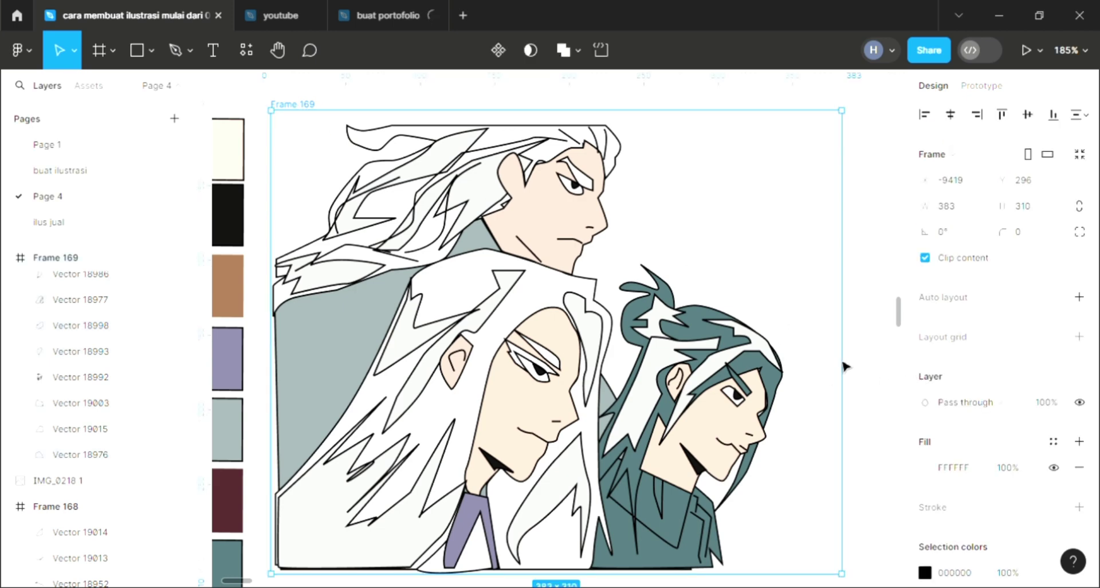
pyautogui.hscroll(2, 789, 421)
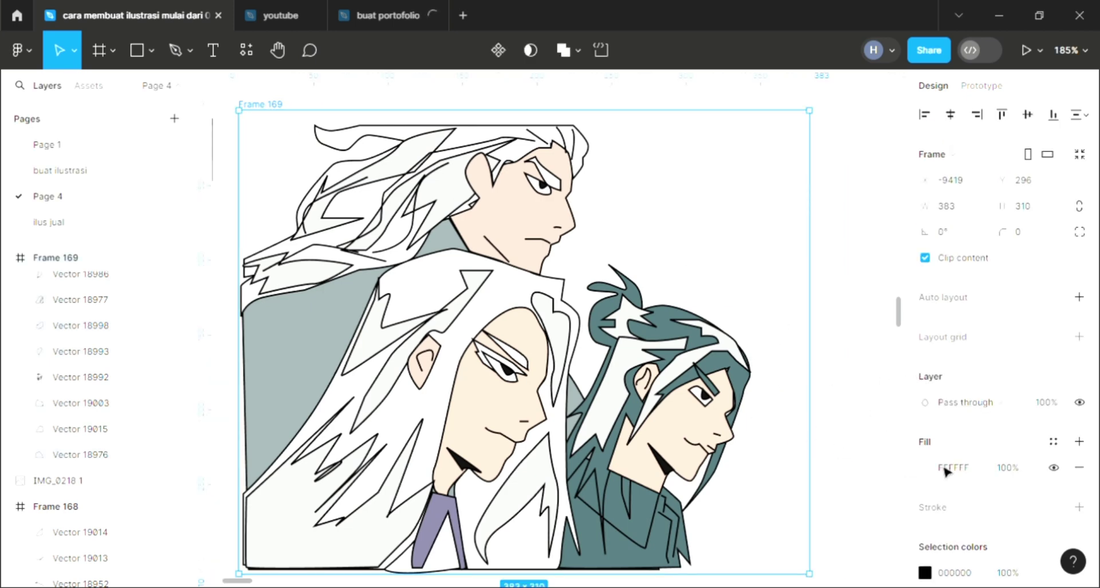
pyautogui.hscroll(2, 929, 467)
pyautogui.click(925, 467)
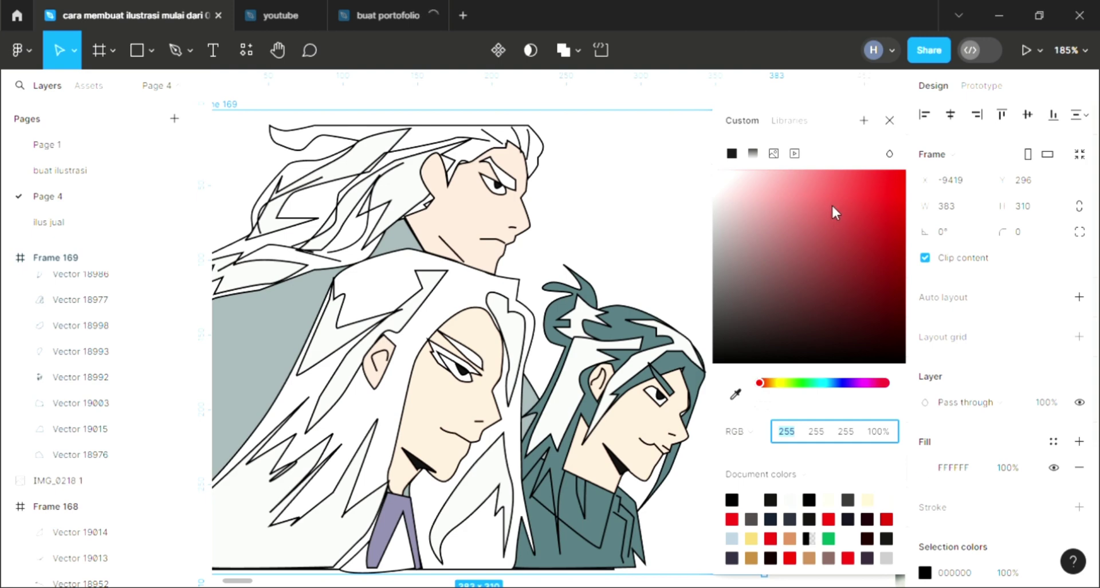
pyautogui.click(825, 186)
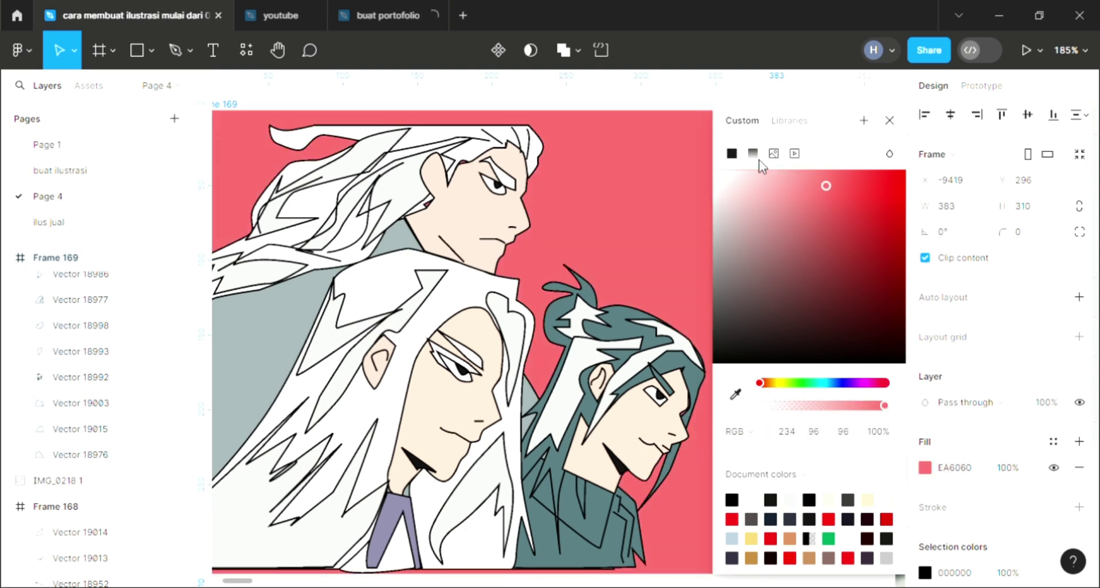
pyautogui.click(753, 153)
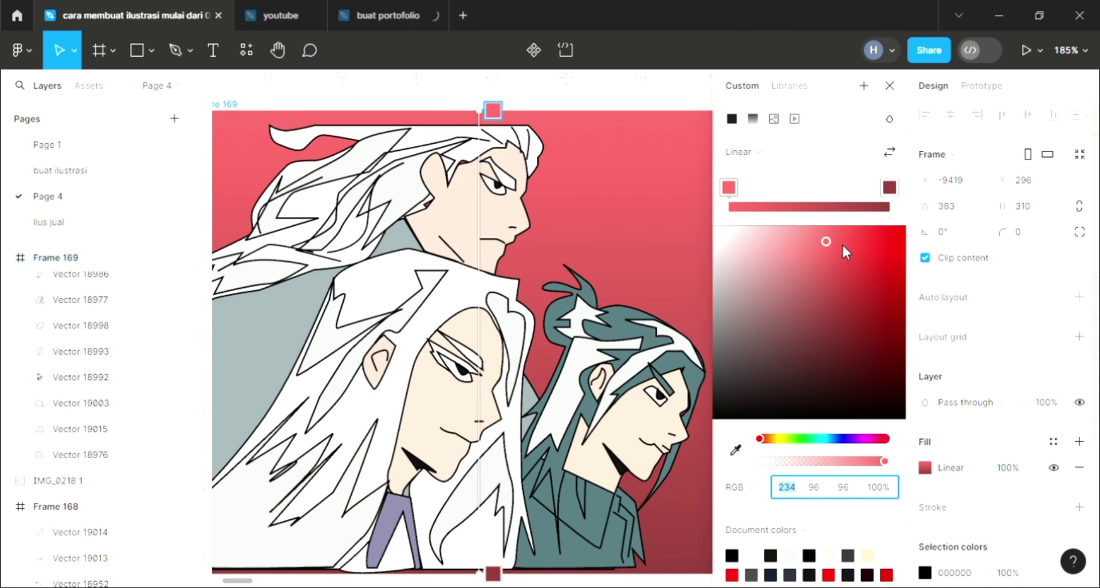
pyautogui.click(842, 241)
pyautogui.click(773, 440)
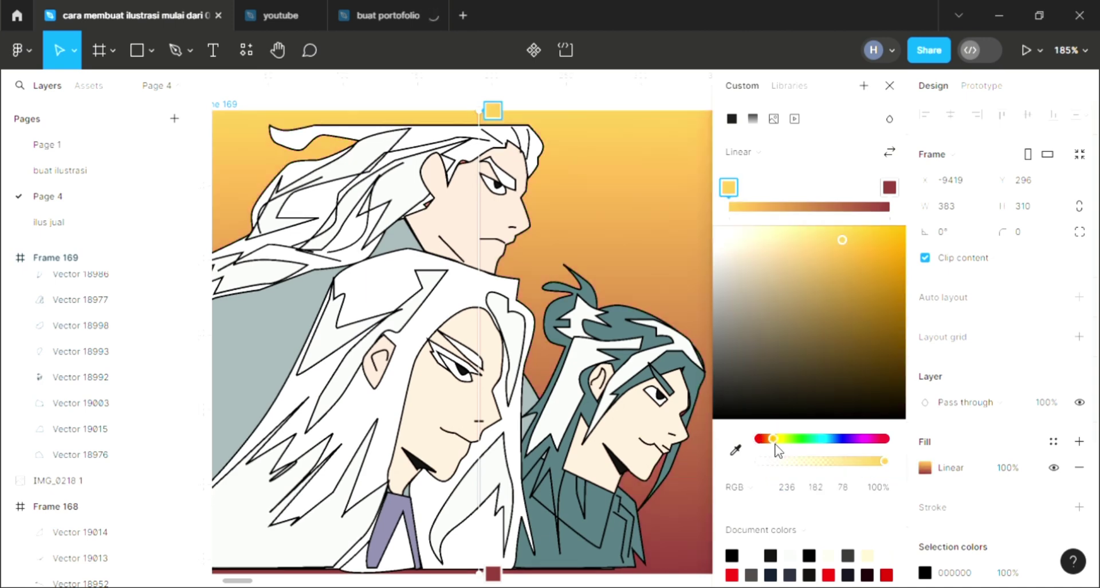
pyautogui.moveTo(785, 444); pyautogui.dragTo(828, 439)
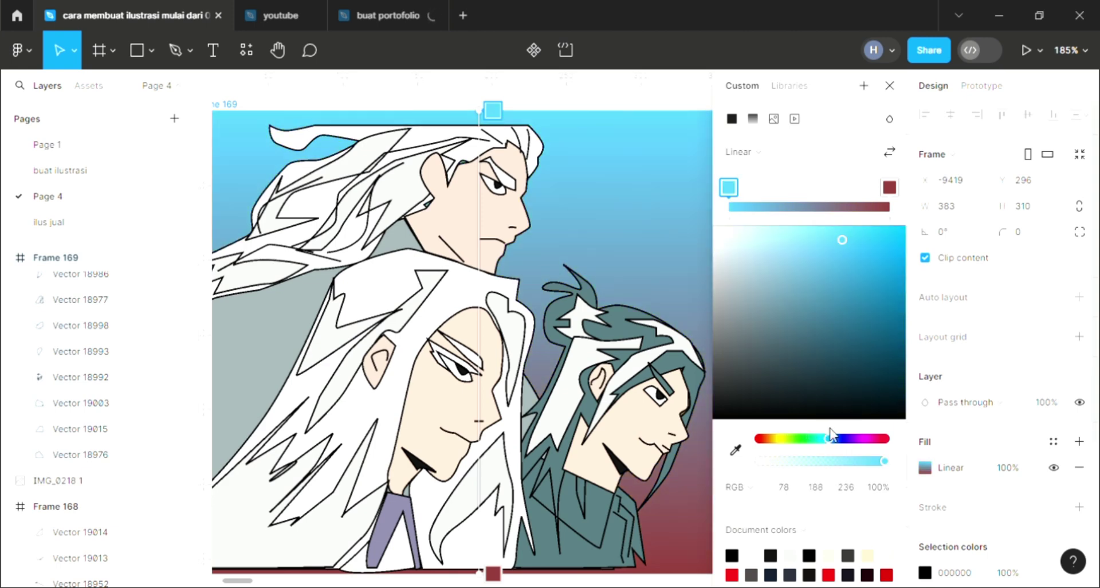
pyautogui.click(891, 87)
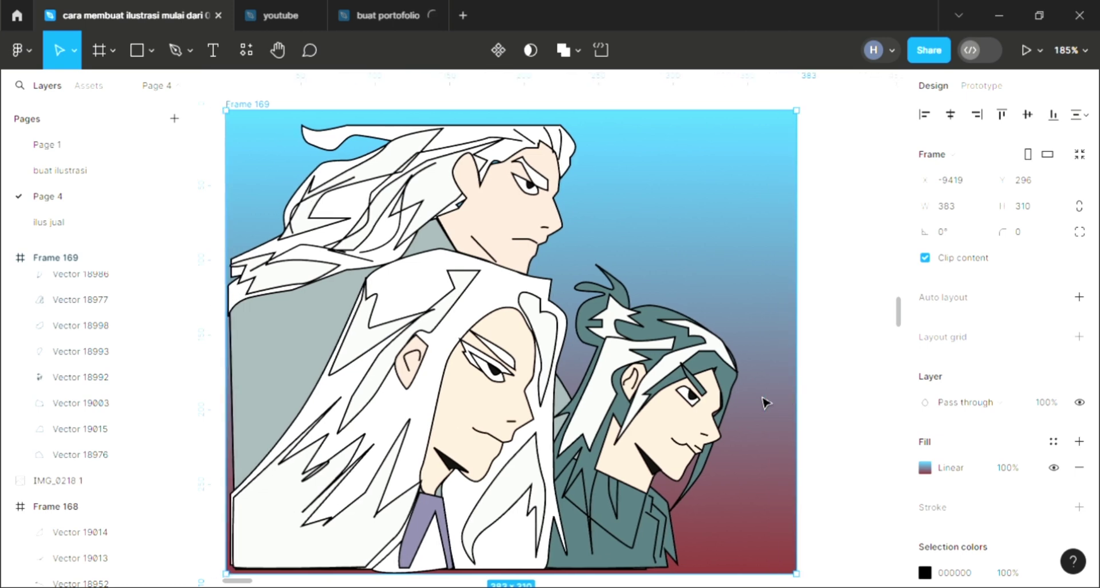
# Trim the frame's bottom edge slightly and extend the dark red stop further up
pyautogui.scroll(-1, 760, 458)
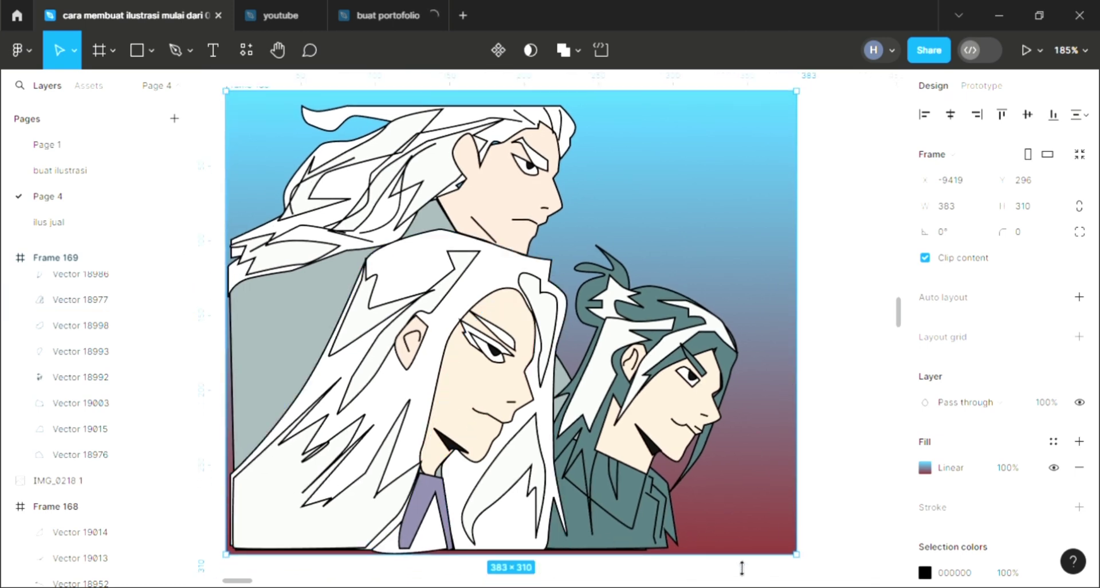
pyautogui.moveTo(740, 560); pyautogui.dragTo(744, 568)
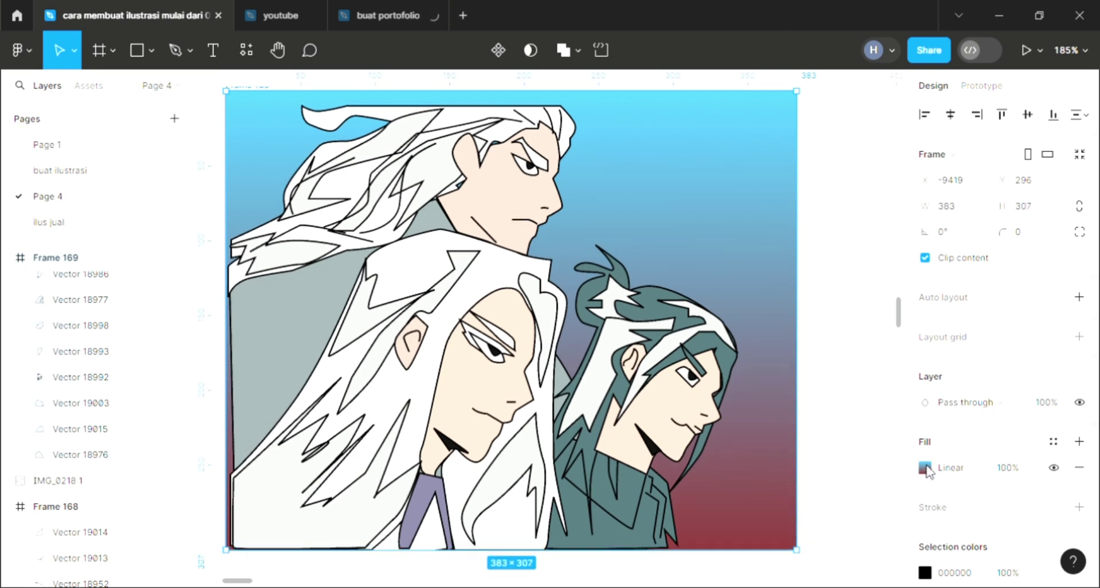
pyautogui.click(925, 467)
pyautogui.click(888, 188)
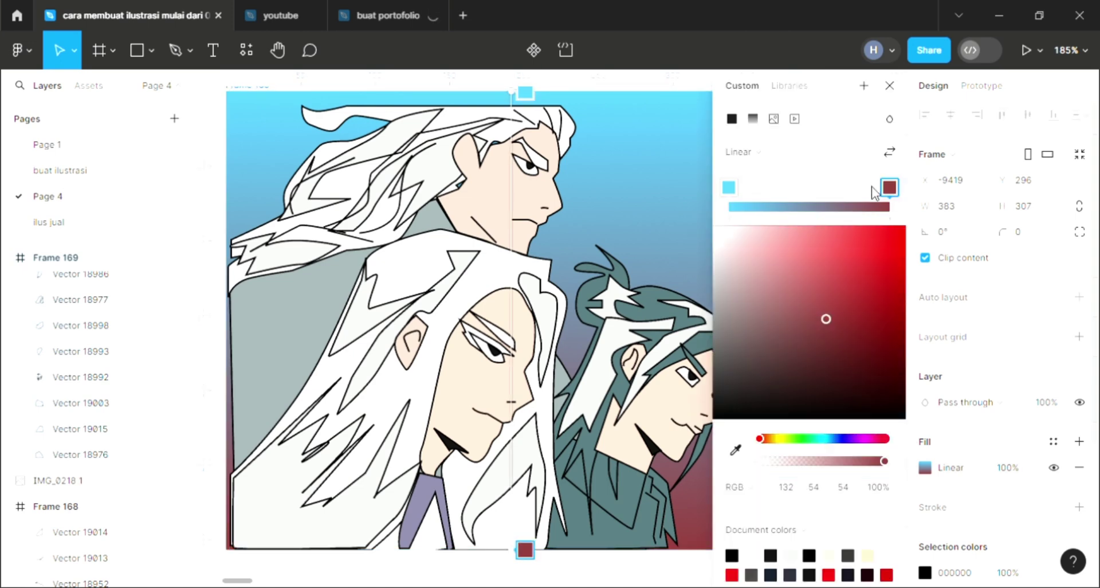
pyautogui.moveTo(889, 187); pyautogui.dragTo(842, 189)
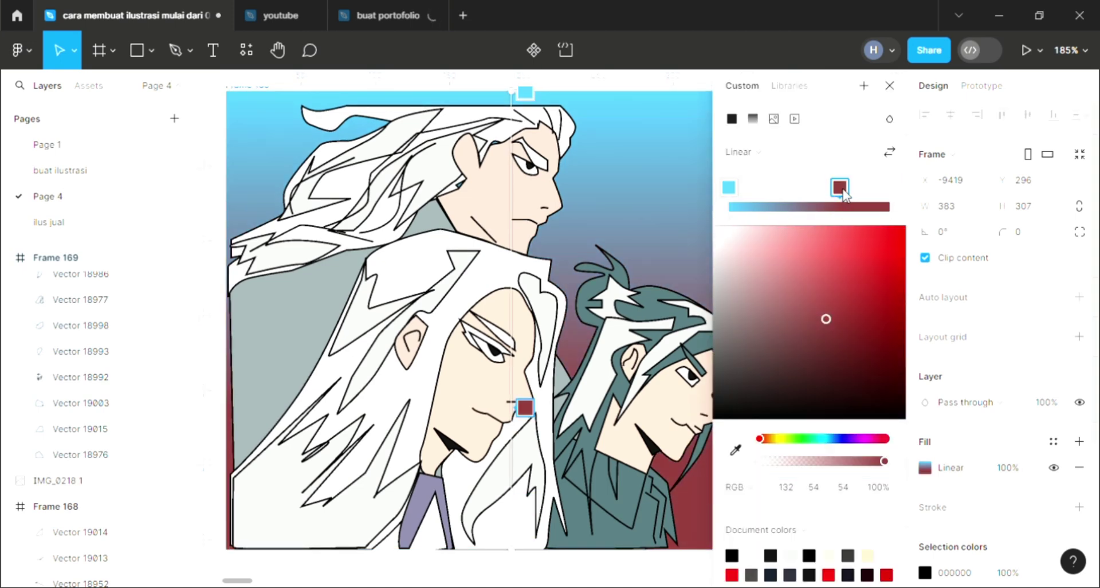
pyautogui.click(889, 85)
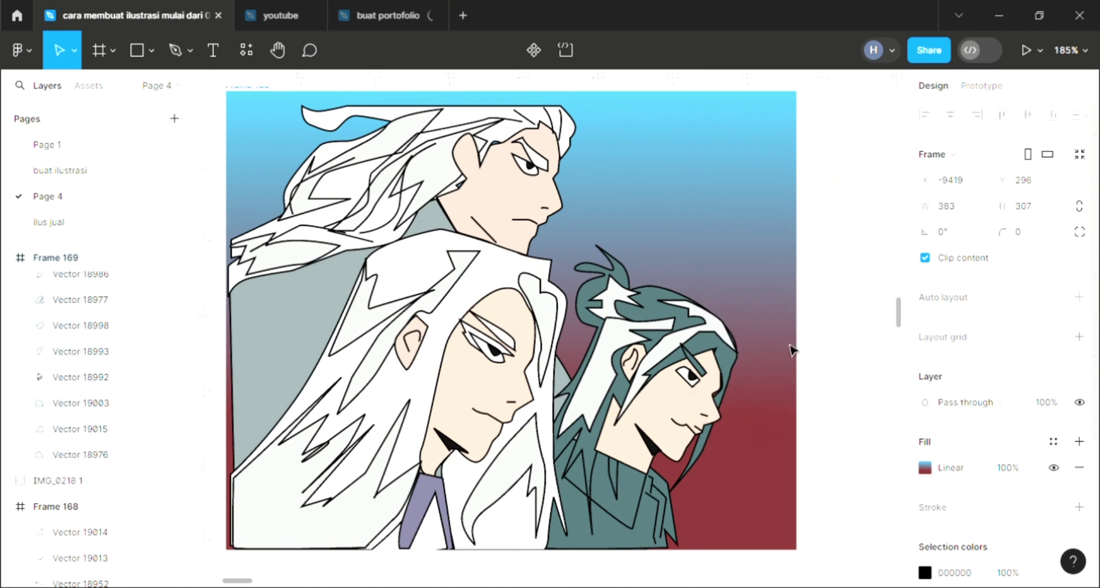
# Trim Frame 169's top edge downward
pyautogui.hscroll(-1, 790, 390)
pyautogui.hscroll(-1, 789, 390)
pyautogui.hscroll(-1, 789, 390)
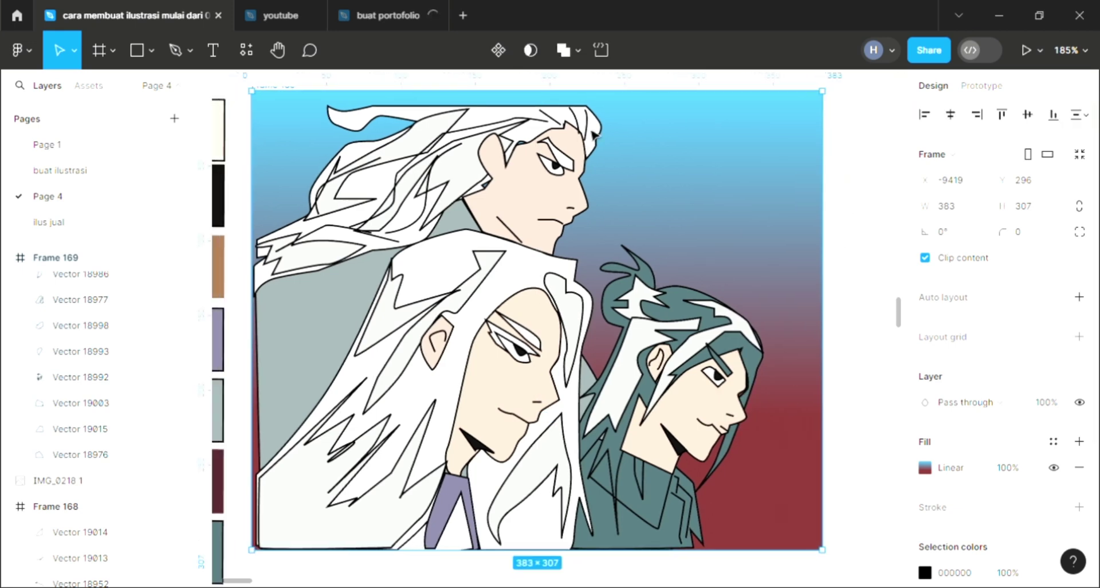
pyautogui.scroll(1, 594, 138)
pyautogui.scroll(1, 594, 137)
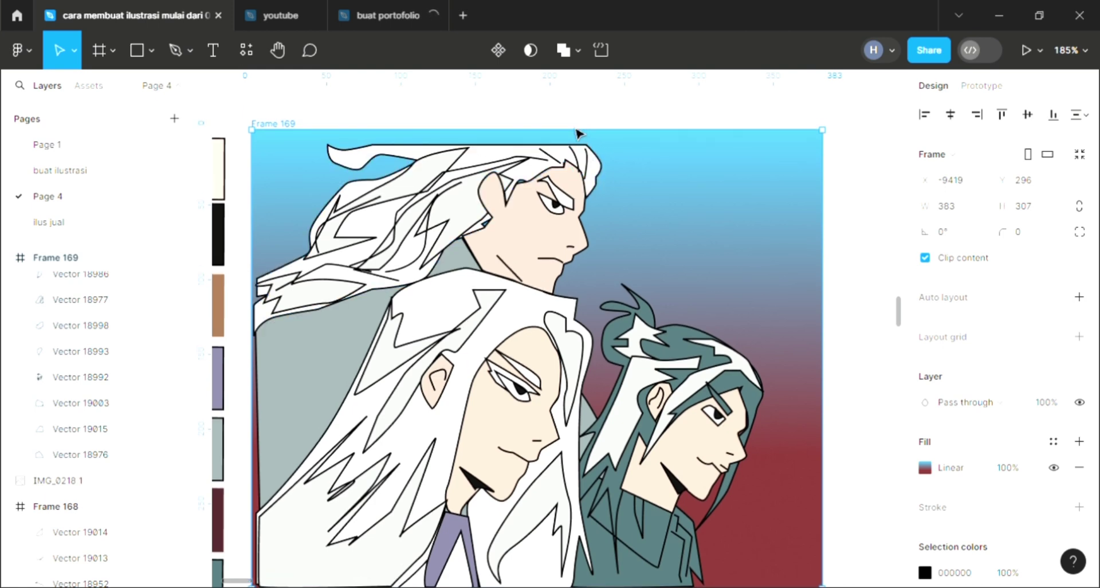
pyautogui.moveTo(585, 150); pyautogui.dragTo(608, 147)
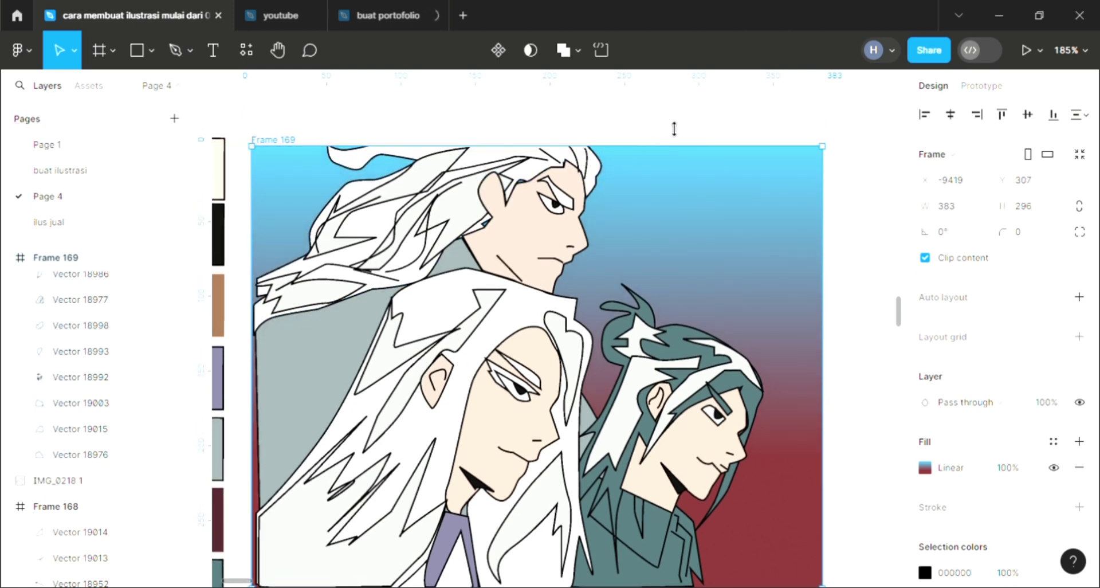
pyautogui.press('Escape')
# Trim the frame's left edge inward so it measures 378 × 296
pyautogui.scroll(-1, 292, 196)
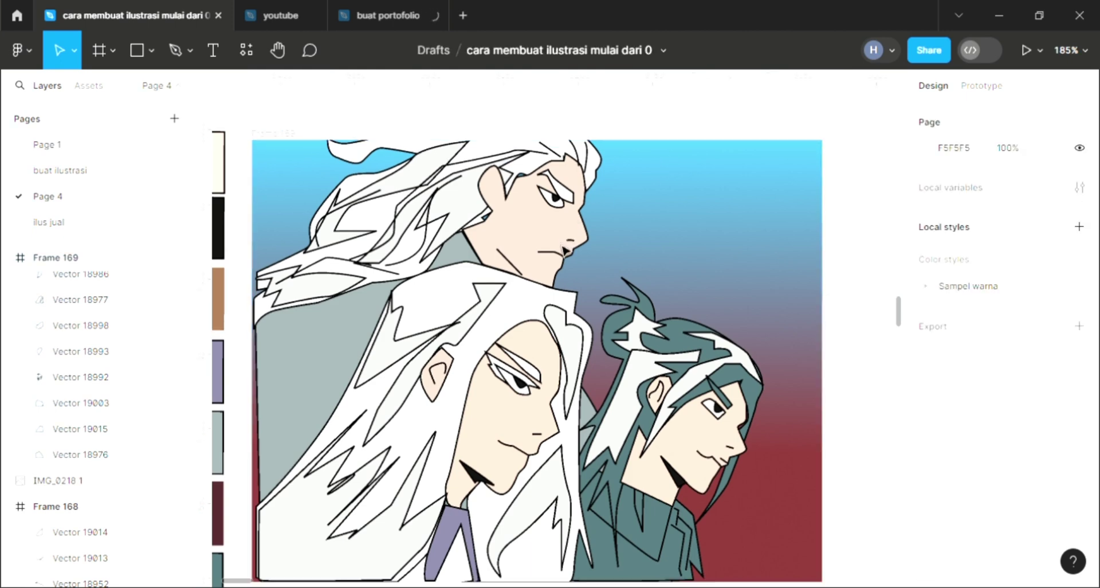
pyautogui.scroll(-2, 292, 196)
pyautogui.hscroll(-1, 292, 196)
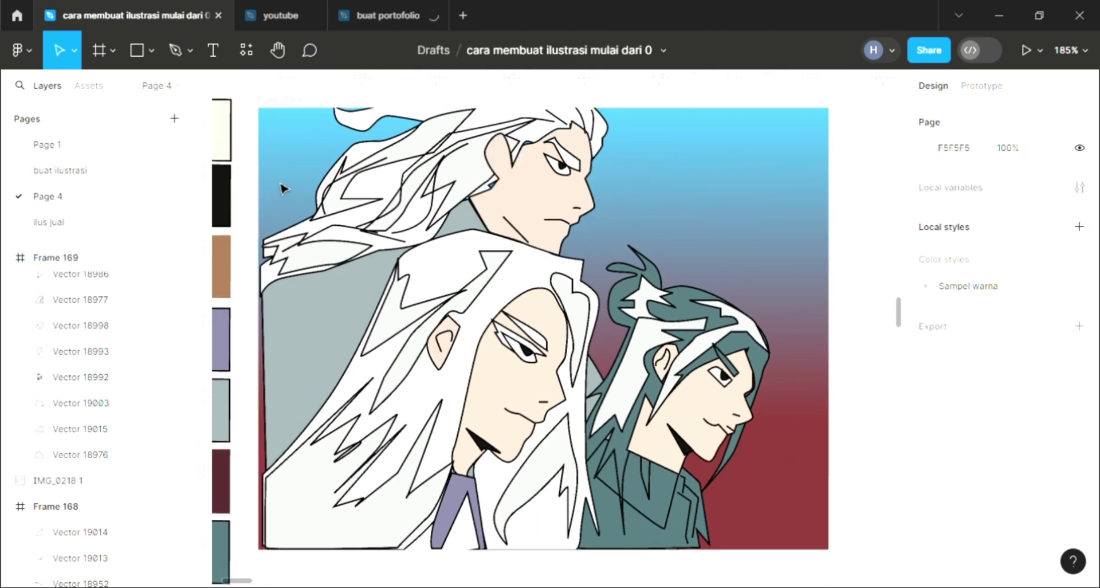
pyautogui.hscroll(-1, 282, 186)
pyautogui.click(268, 309)
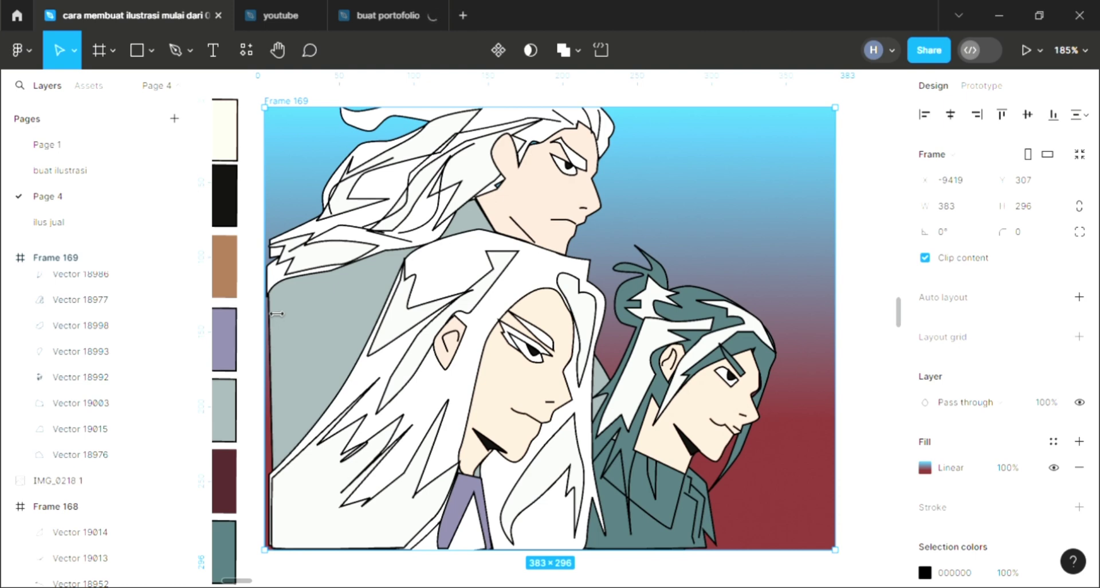
pyautogui.moveTo(283, 320); pyautogui.dragTo(290, 320)
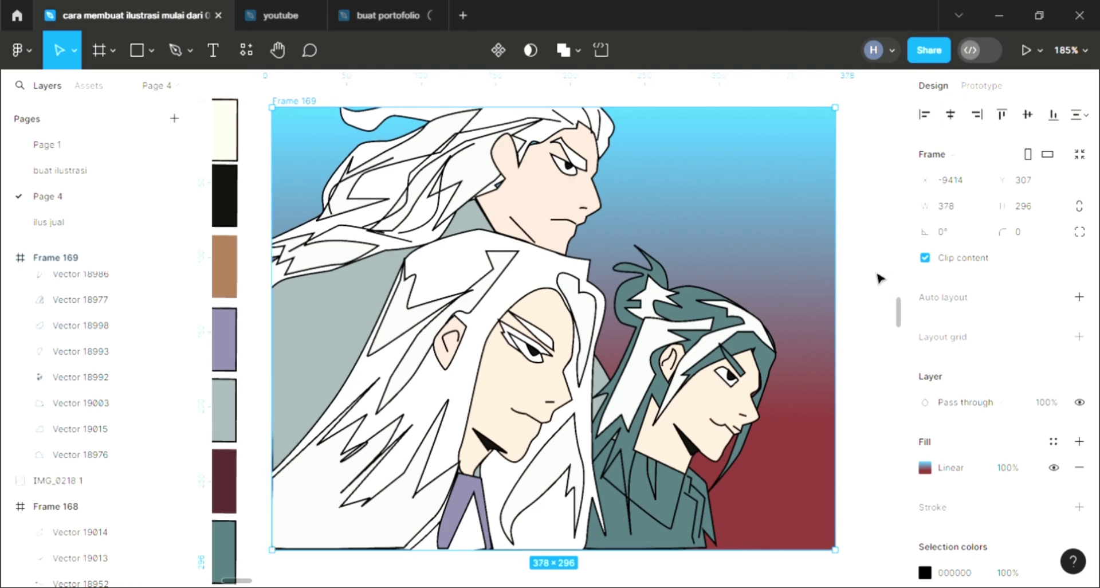
pyautogui.press('Escape')
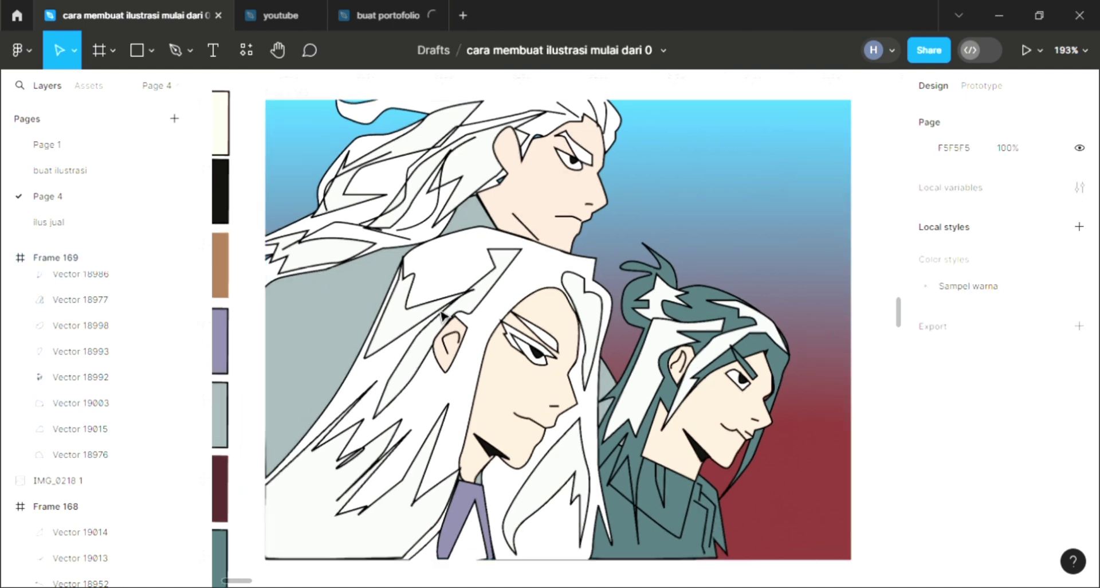
pyautogui.scroll(3, 443, 314)
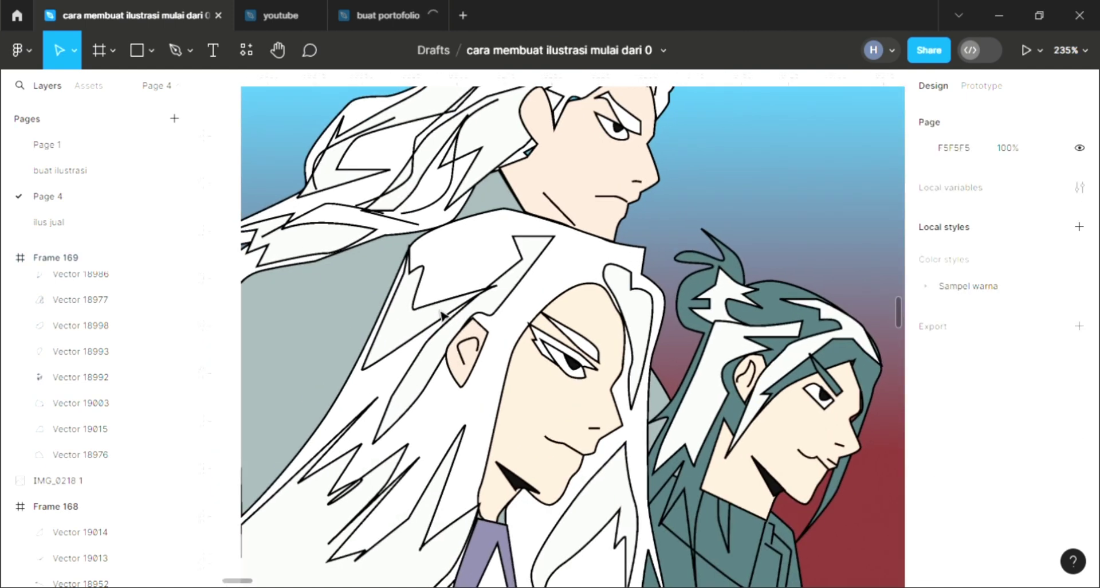
pyautogui.scroll(-1, 441, 314)
pyautogui.scroll(-1, 441, 314)
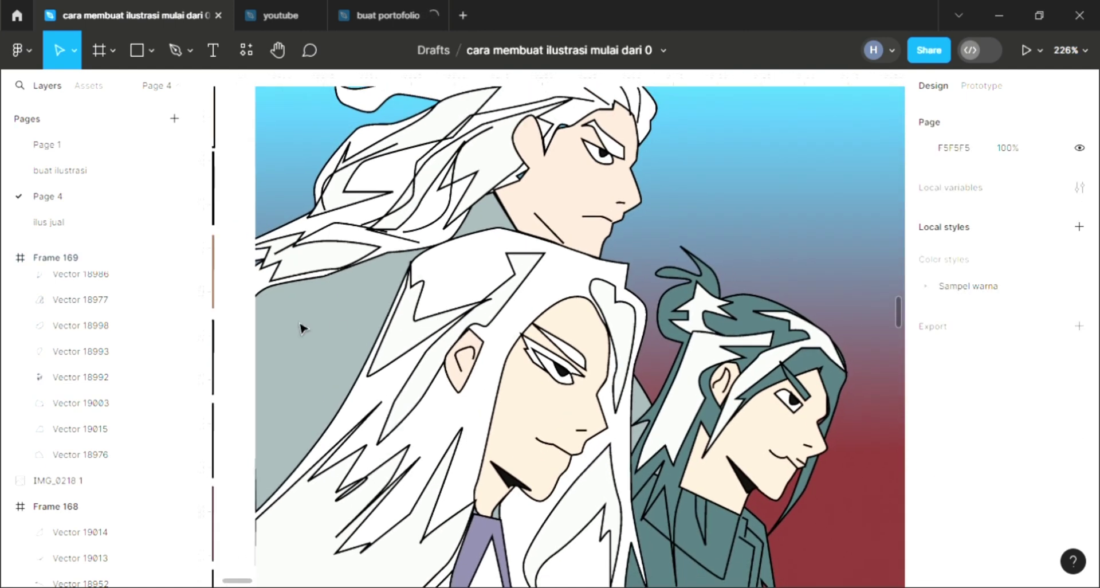